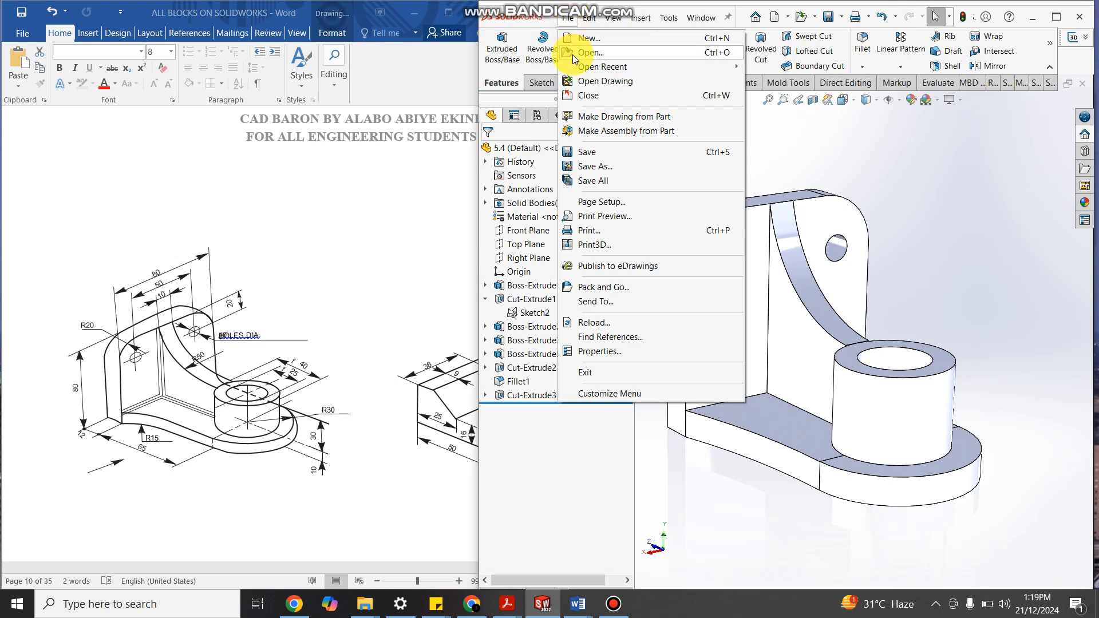
# Step: Create a new part document and start a sketch on the Right Plane
pyautogui.click(576, 40)
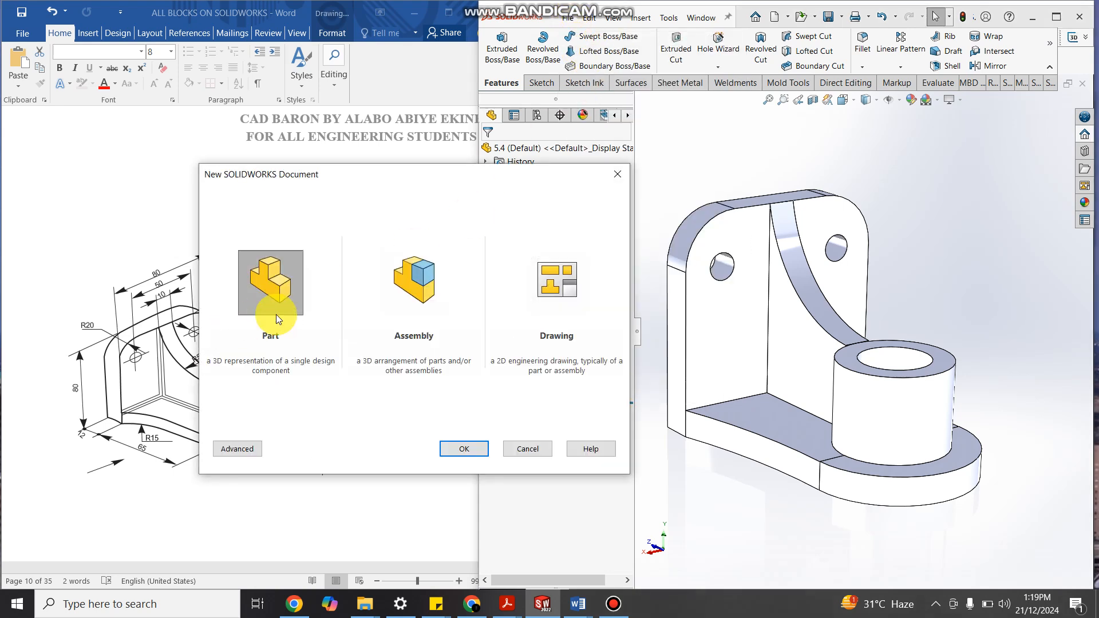
pyautogui.click(479, 447)
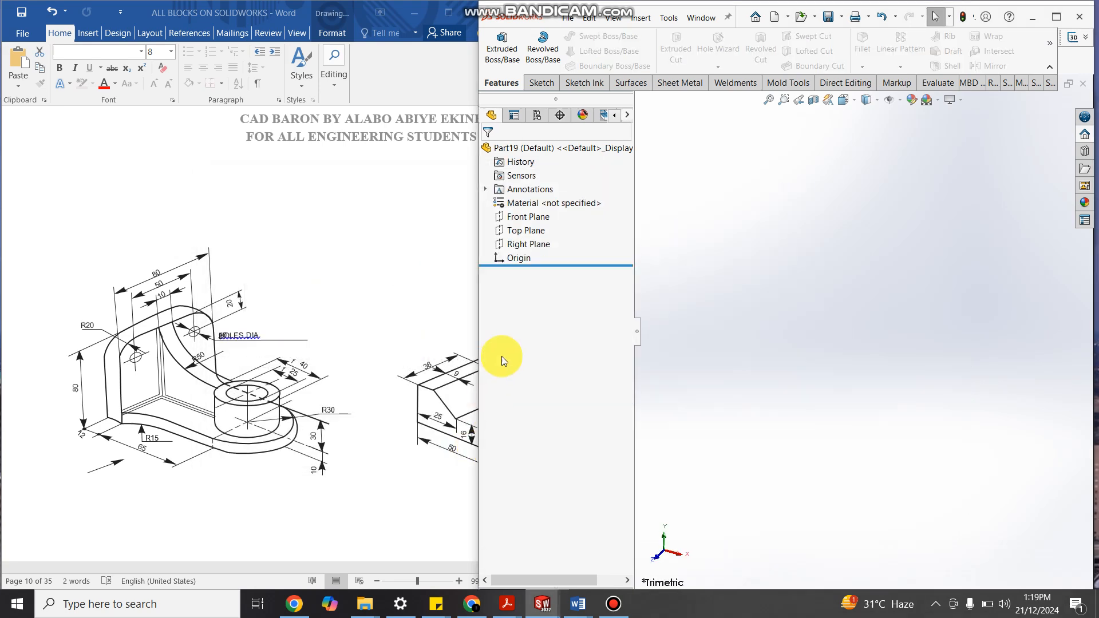
pyautogui.click(534, 246)
pyautogui.click(544, 231)
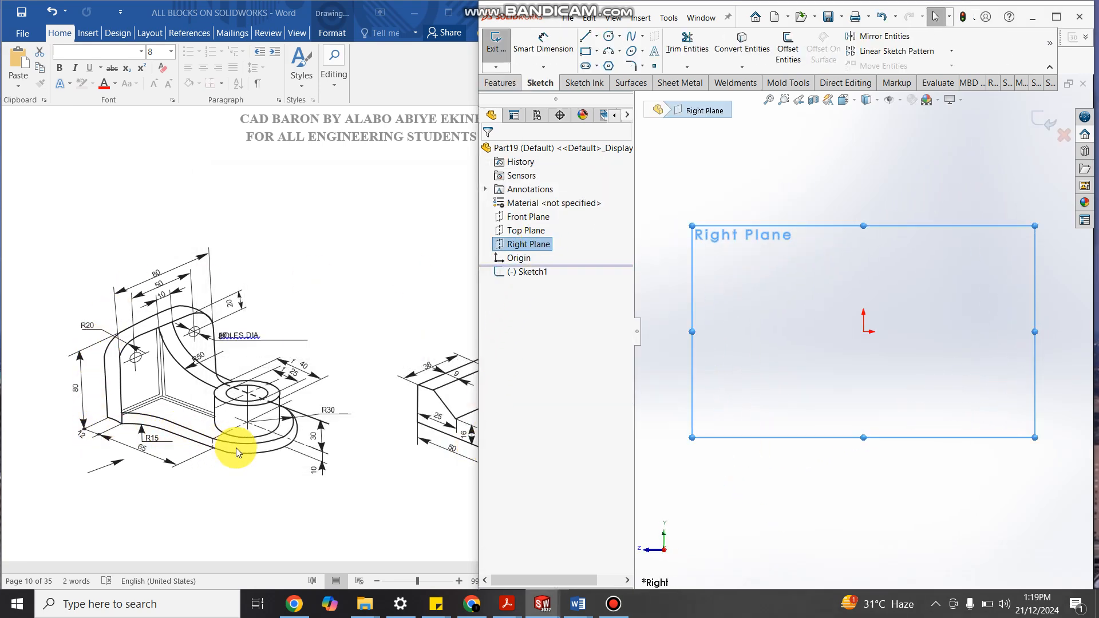
# Step: Sketch a closed L-shaped profile with its outer corner at the origin, an upright leg about 75 mm high and a longer horizontal leg
pyautogui.click(585, 36)
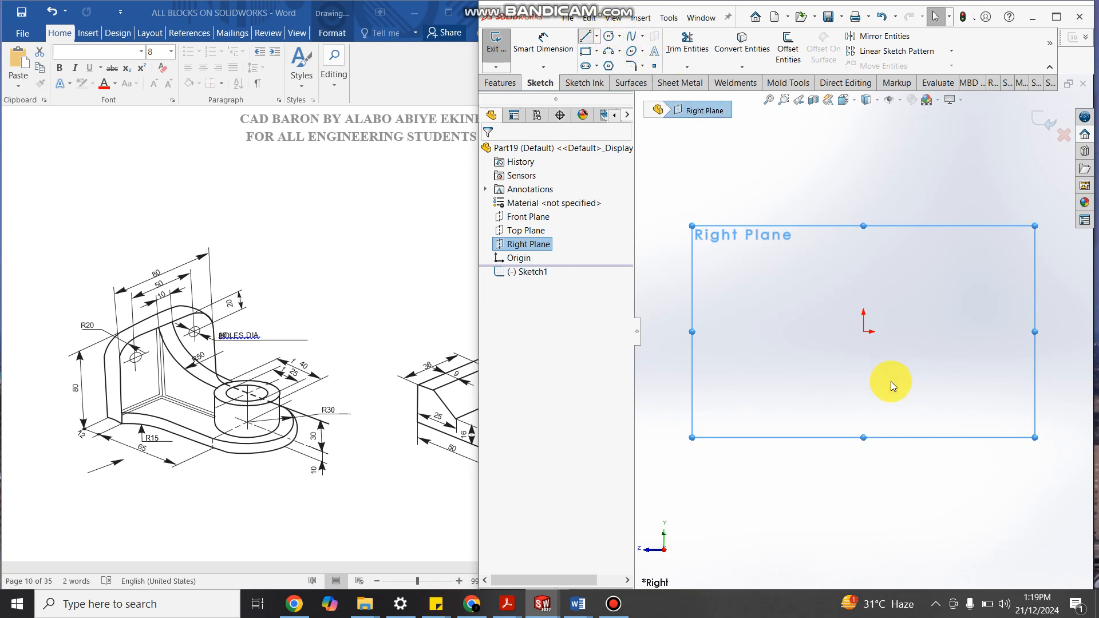
pyautogui.click(864, 332)
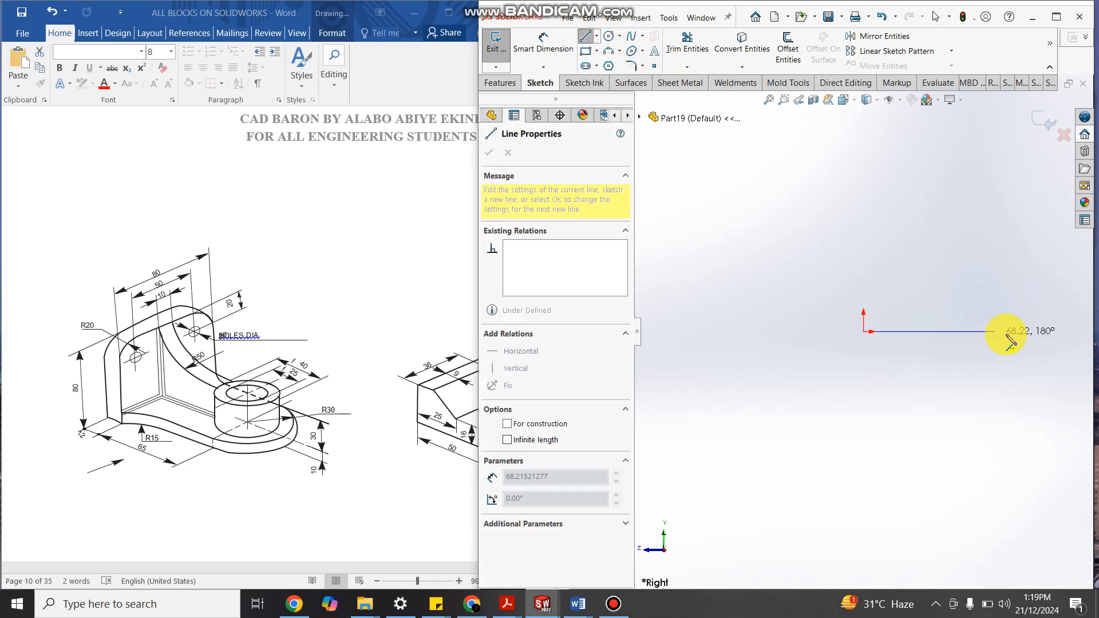
pyautogui.moveTo(1026, 332); pyautogui.dragTo(1037, 332)
pyautogui.click(1048, 331)
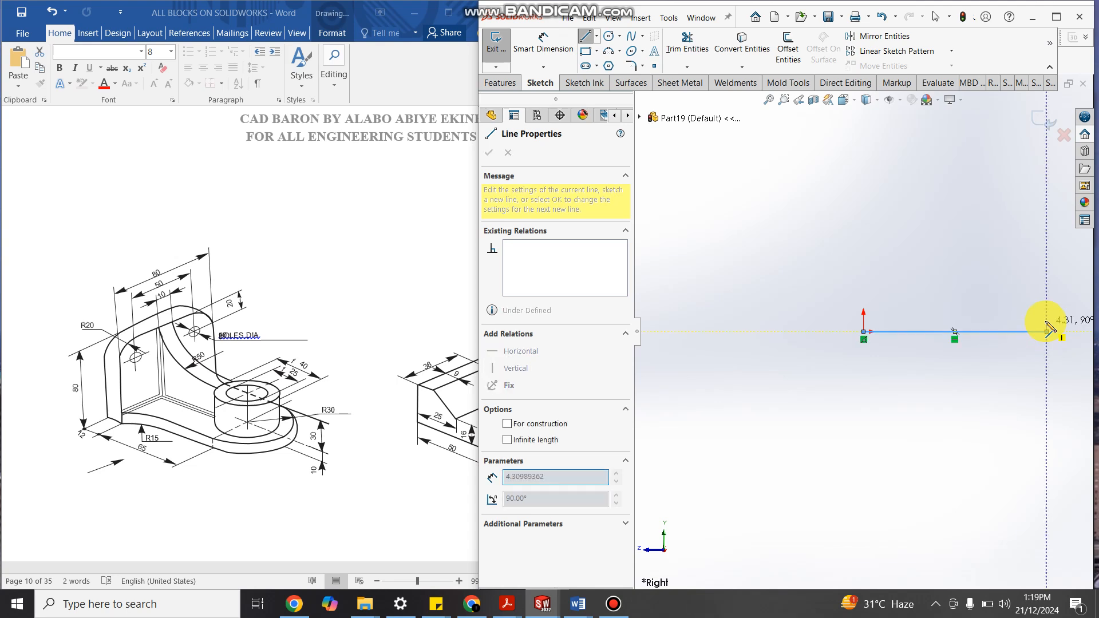
pyautogui.click(1047, 311)
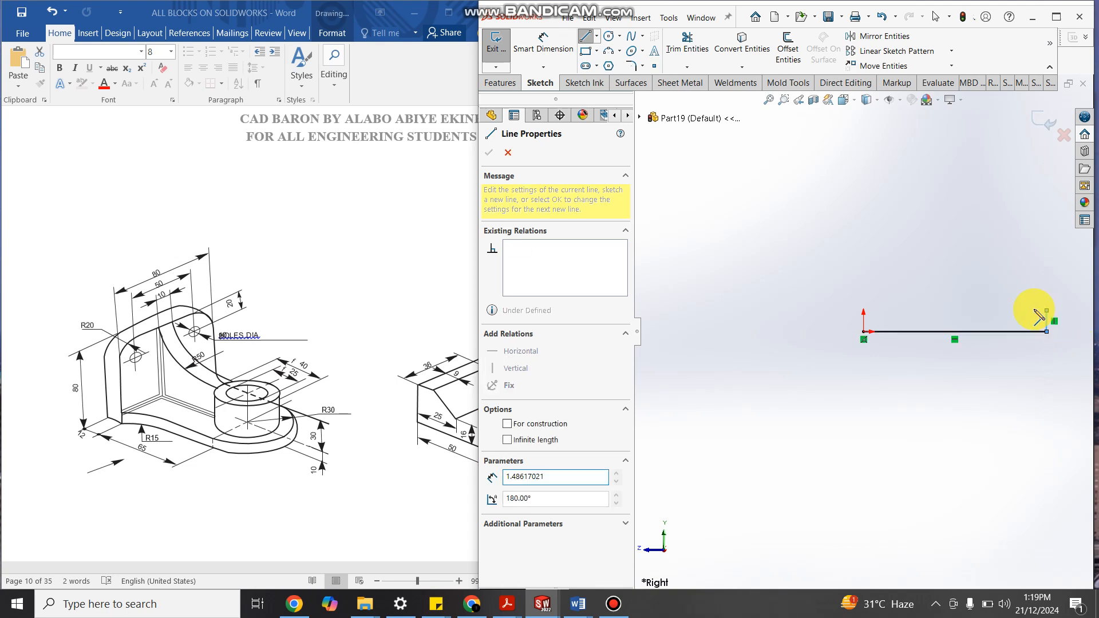
pyautogui.click(888, 310)
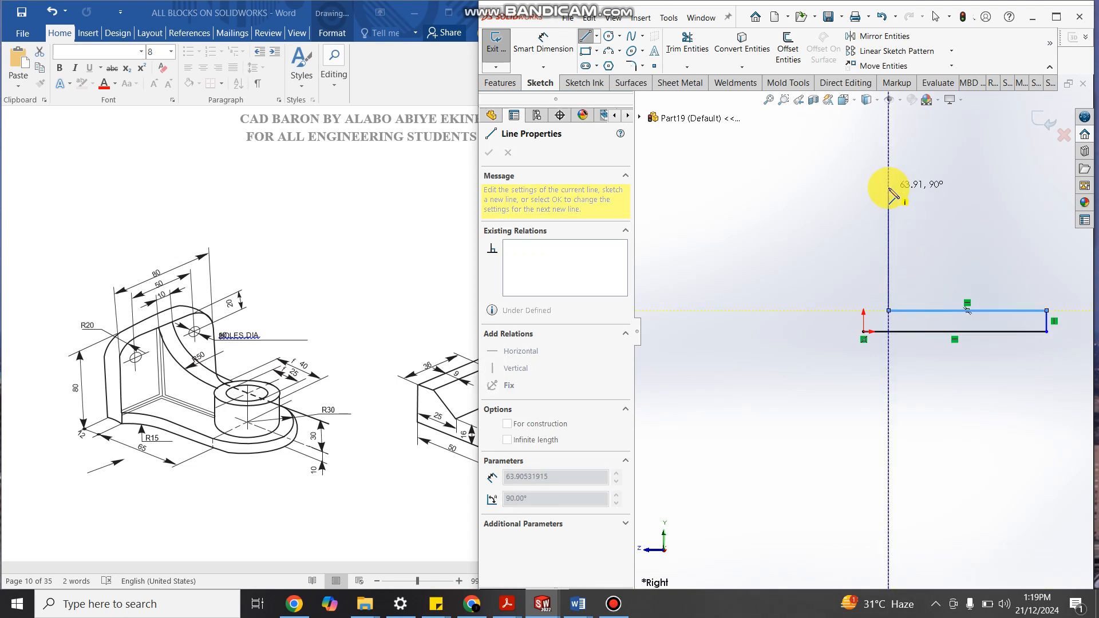
pyautogui.click(864, 187)
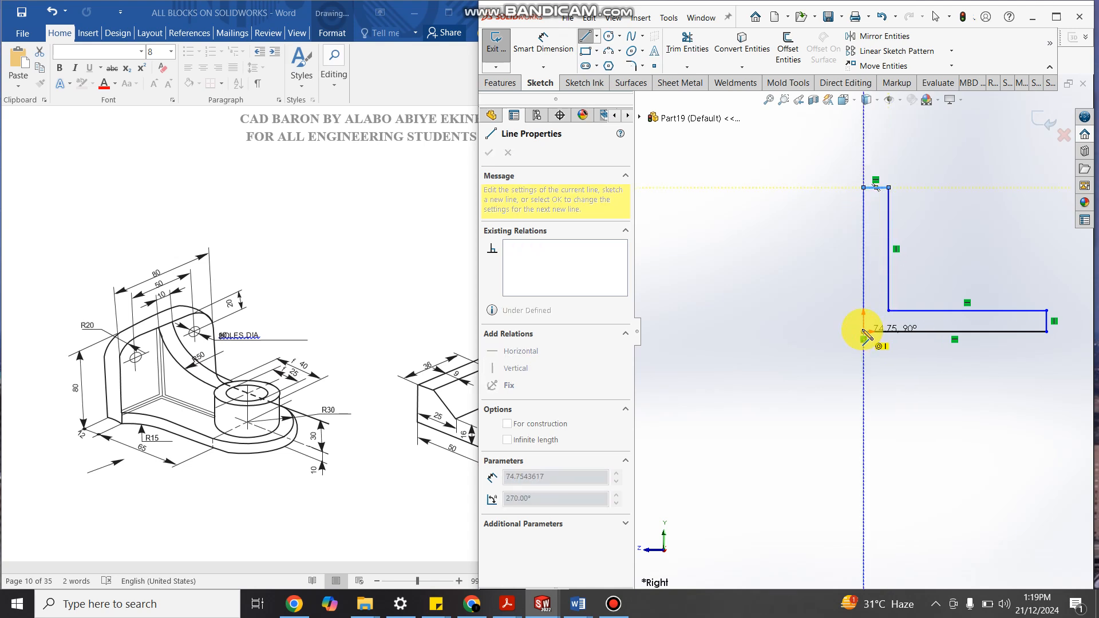
pyautogui.click(864, 332)
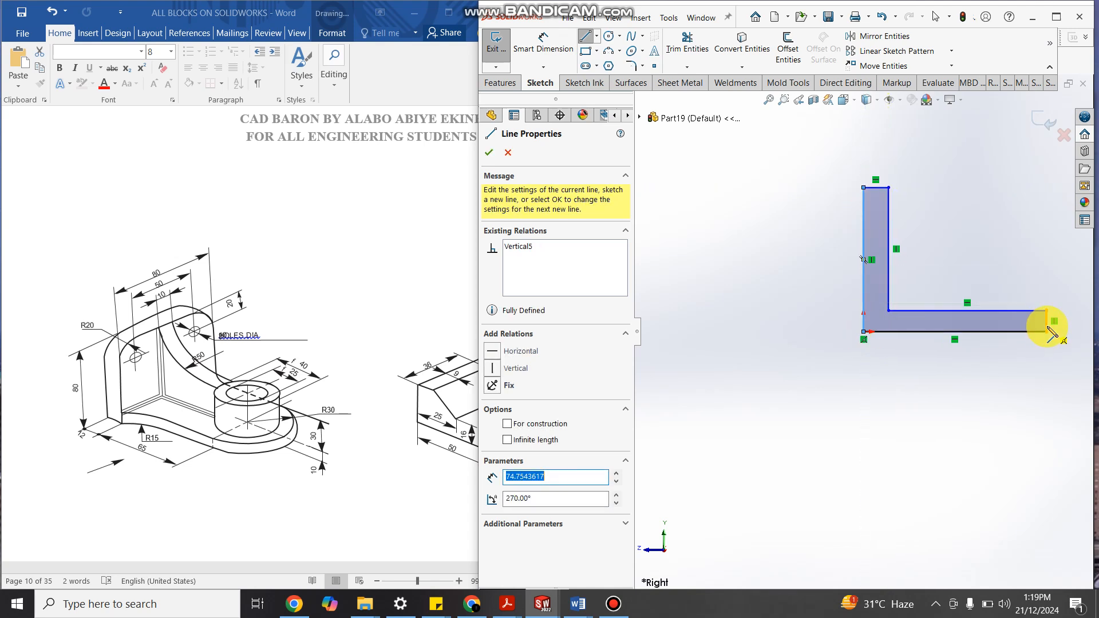
pyautogui.press('Escape')
pyautogui.scroll(-2, 1046, 322)
pyautogui.scroll(1, 1025, 301)
pyautogui.scroll(1, 996, 275)
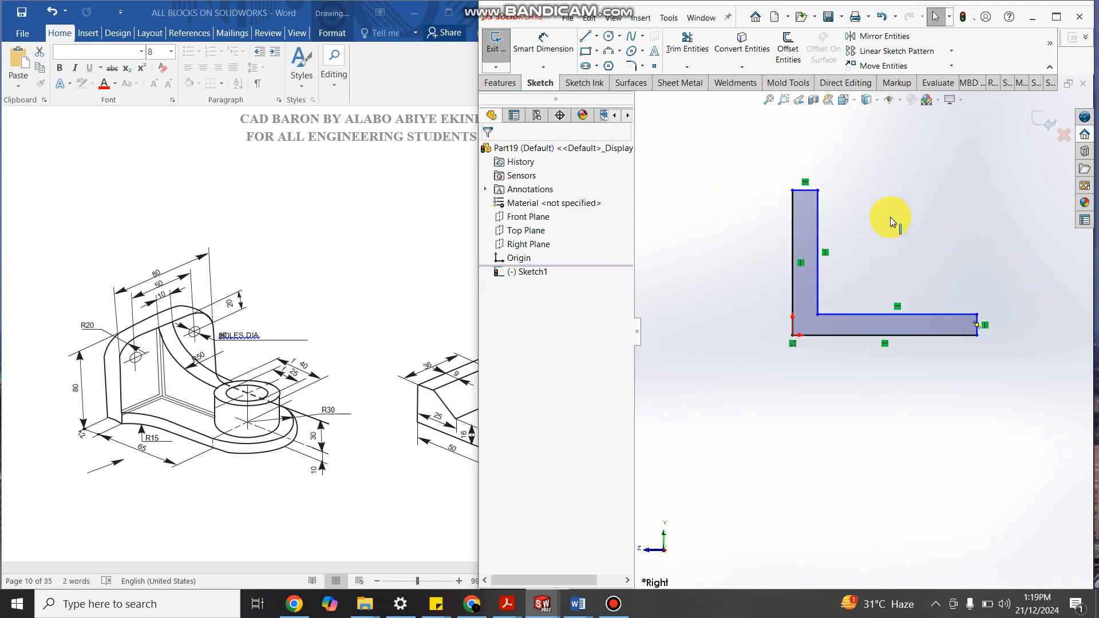
pyautogui.scroll(-2, 905, 240)
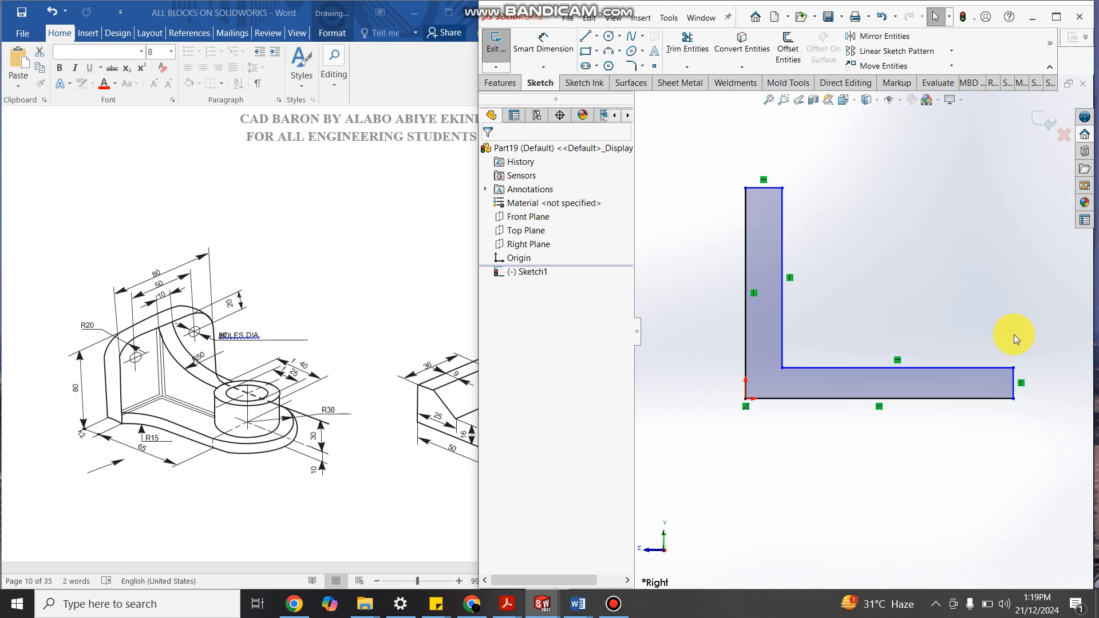
# Step: Dimension the overall height of the L-profile as 80 mm
pyautogui.click(542, 51)
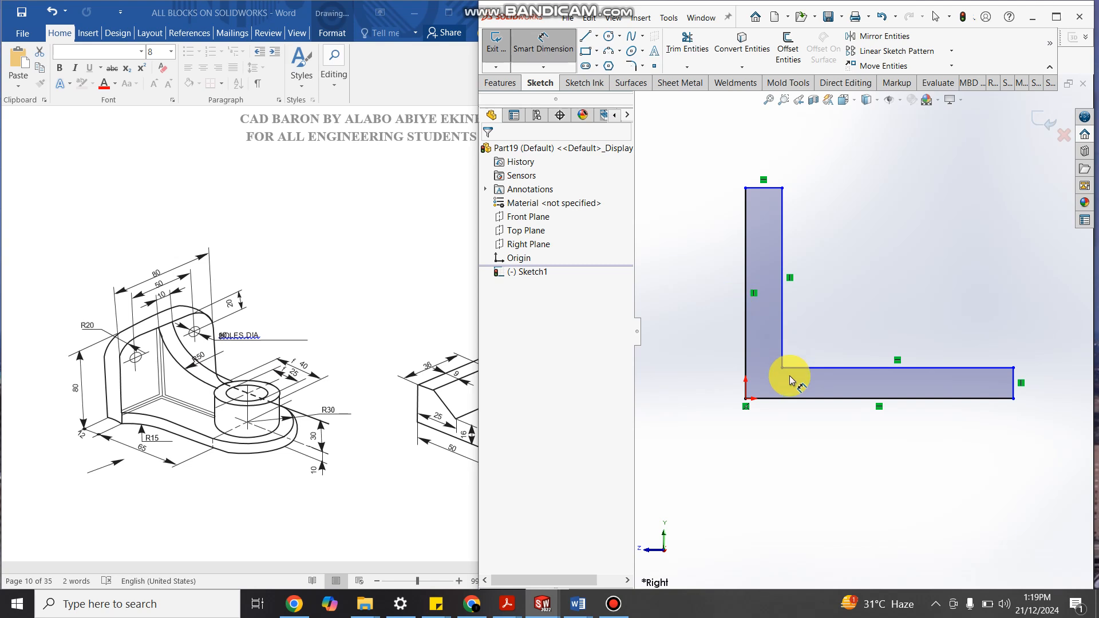
pyautogui.click(755, 189)
pyautogui.click(751, 397)
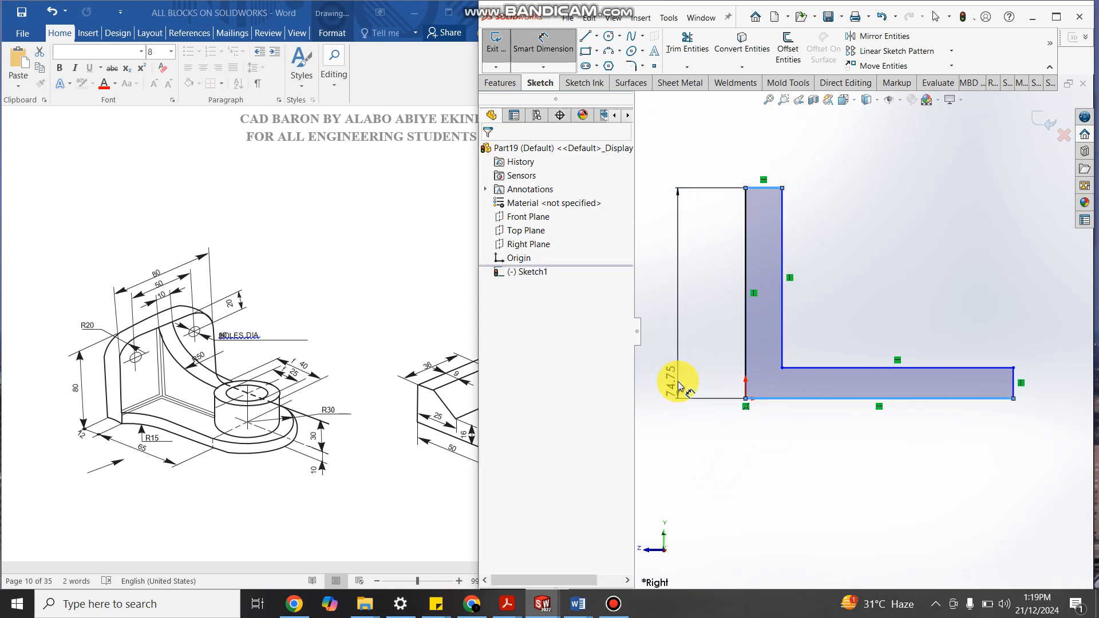
pyautogui.click(678, 381)
pyautogui.write('80')
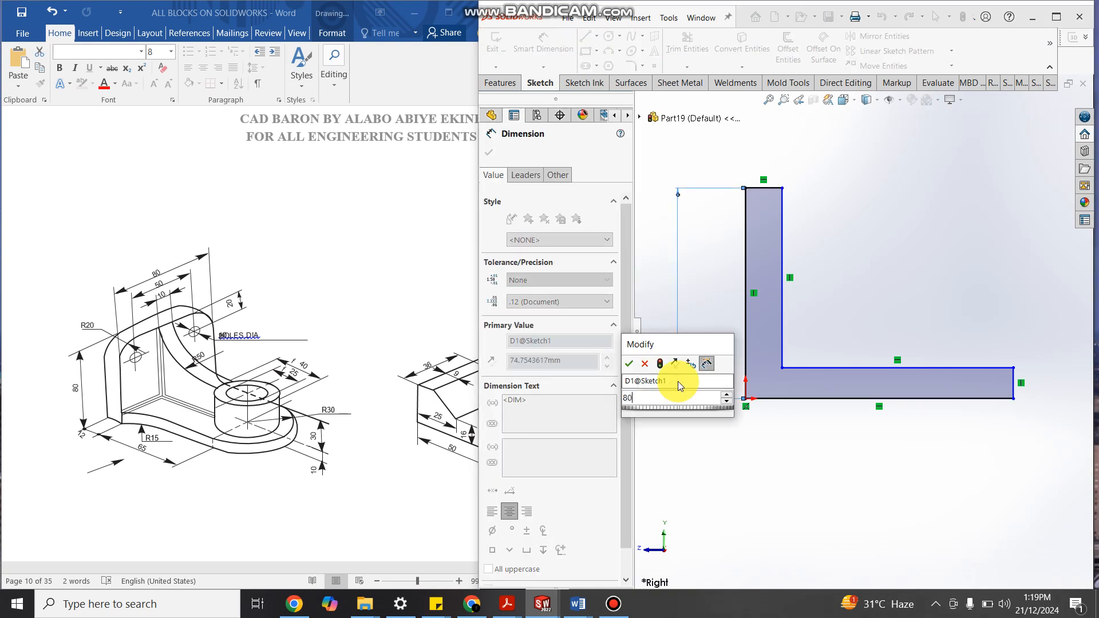
pyautogui.press('Return')
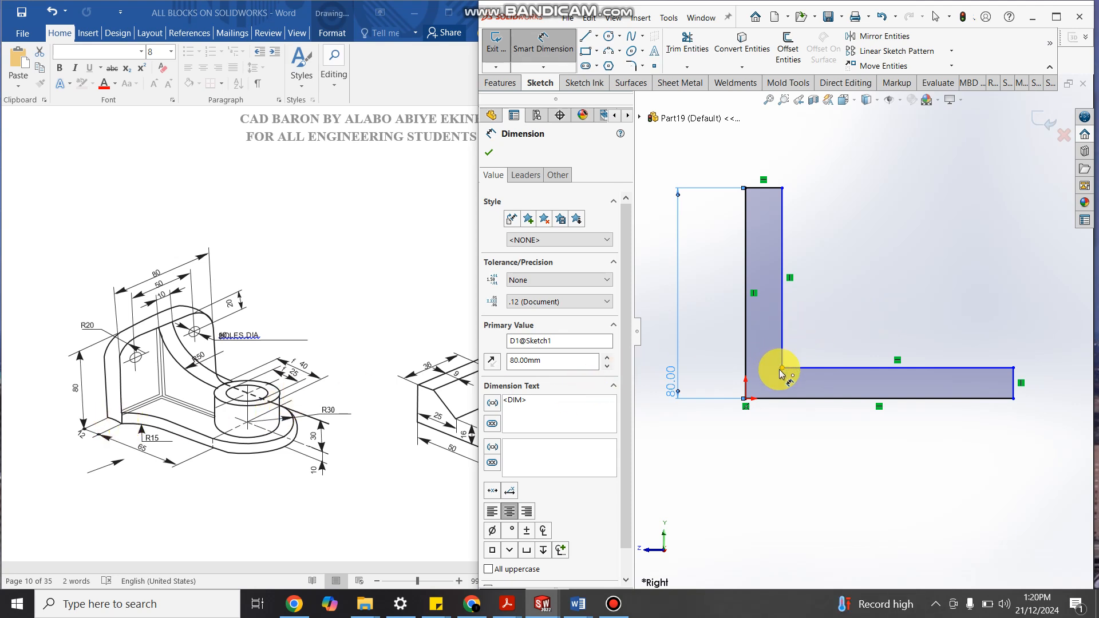
# Step: Dimension the upright leg's thickness as 12 mm, from the origin to the inner corner
pyautogui.click(746, 400)
pyautogui.click(745, 400)
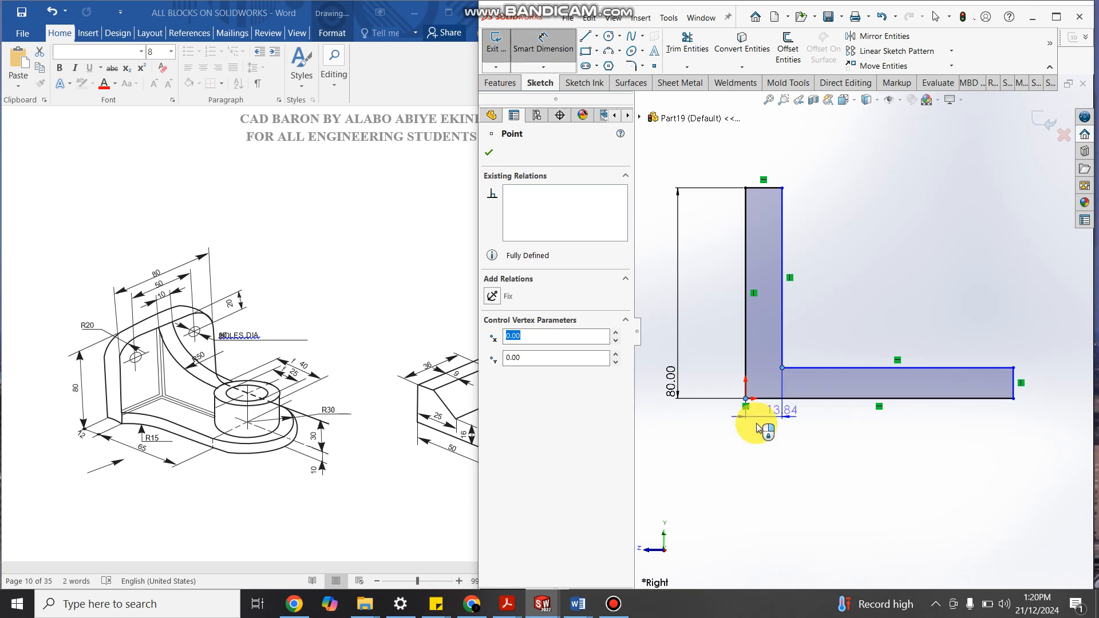
pyautogui.click(747, 465)
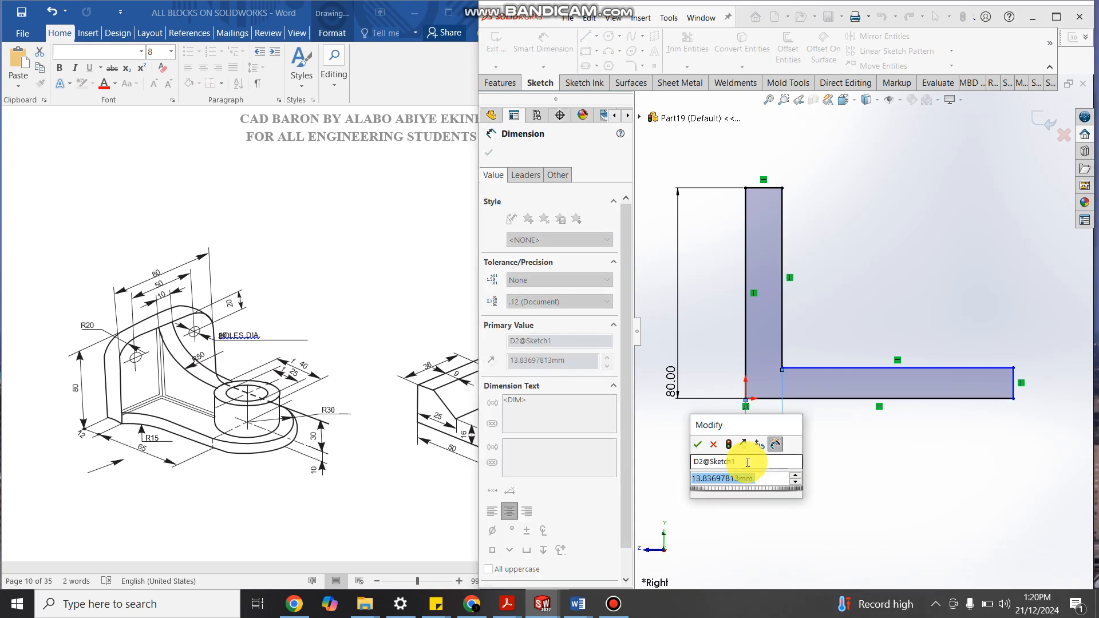
pyautogui.write('12')
pyautogui.press('Return')
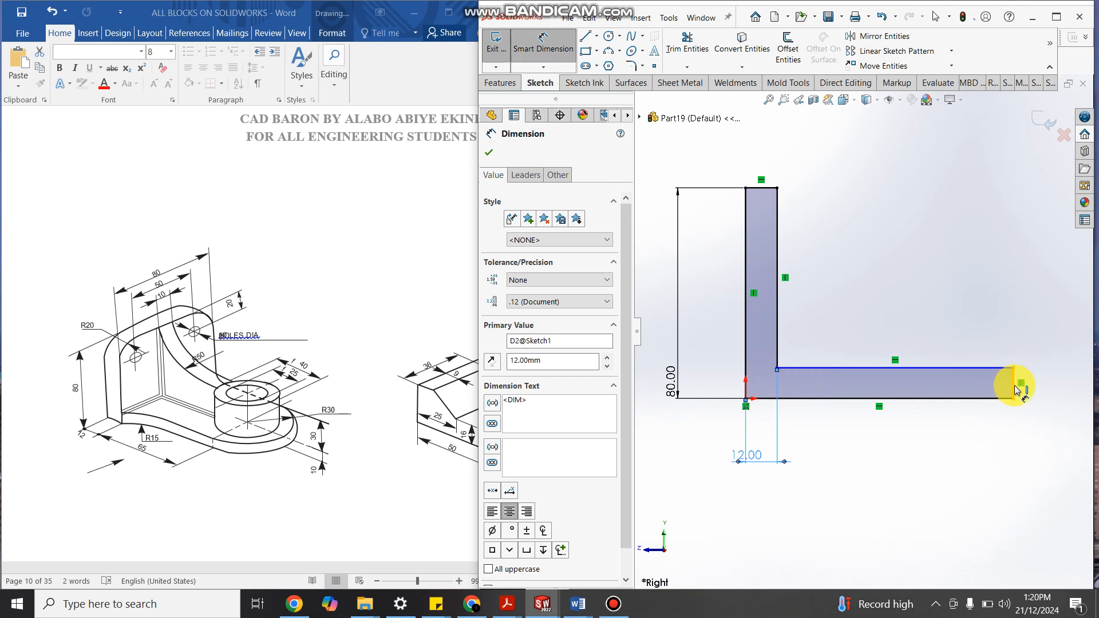
# Step: Dimension the upper edge of the horizontal leg as 65 mm from the inner corner to its end
pyautogui.click(777, 369)
pyautogui.click(777, 368)
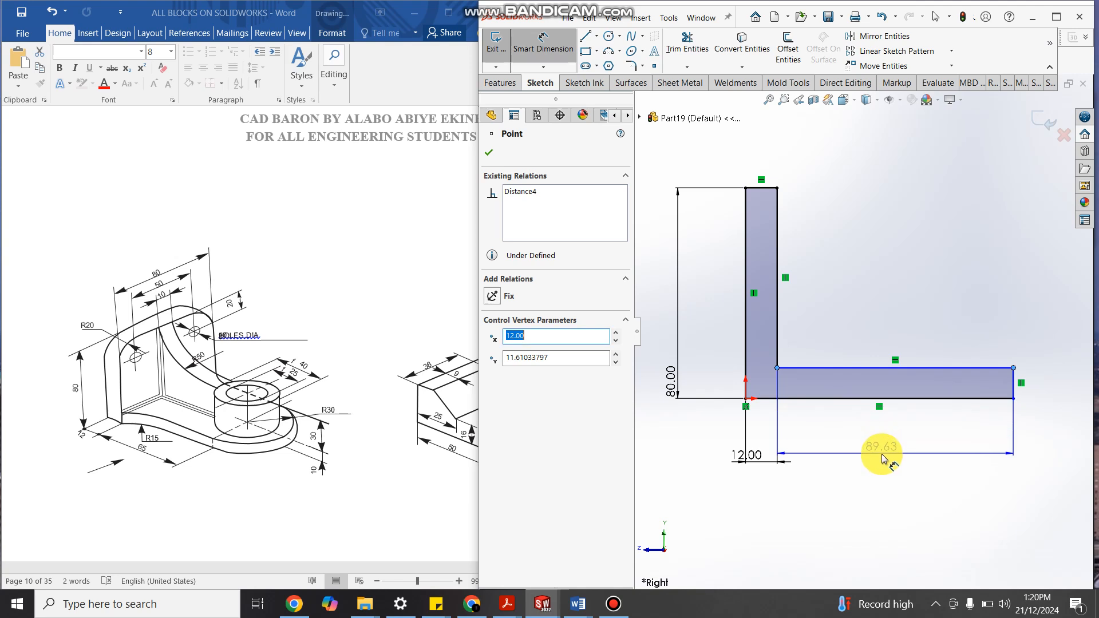
pyautogui.click(881, 458)
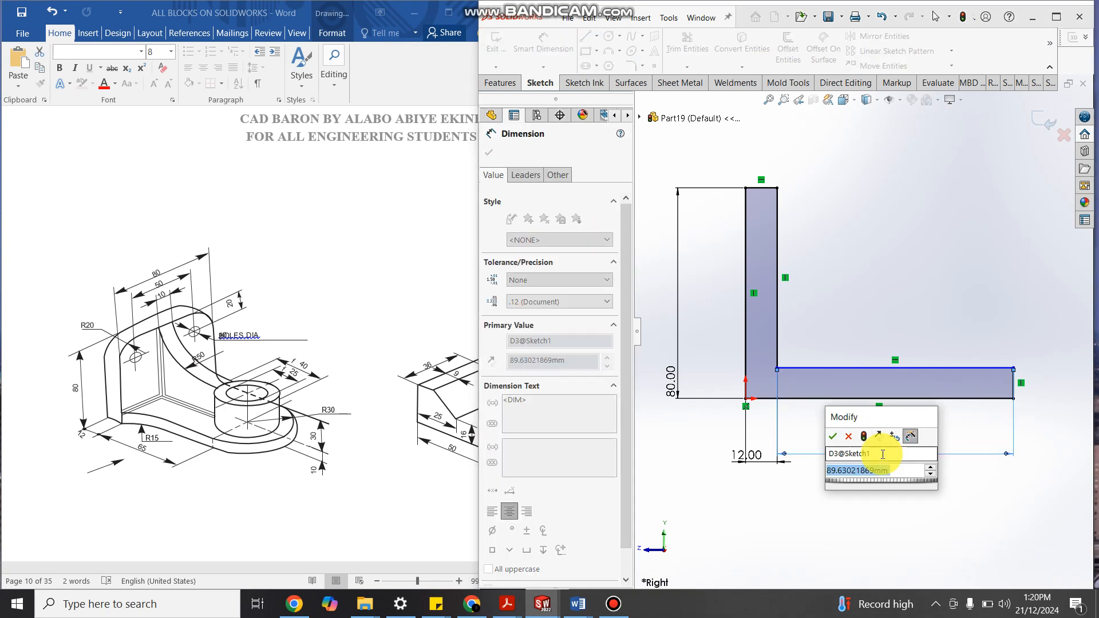
pyautogui.write('65')
pyautogui.press('Return')
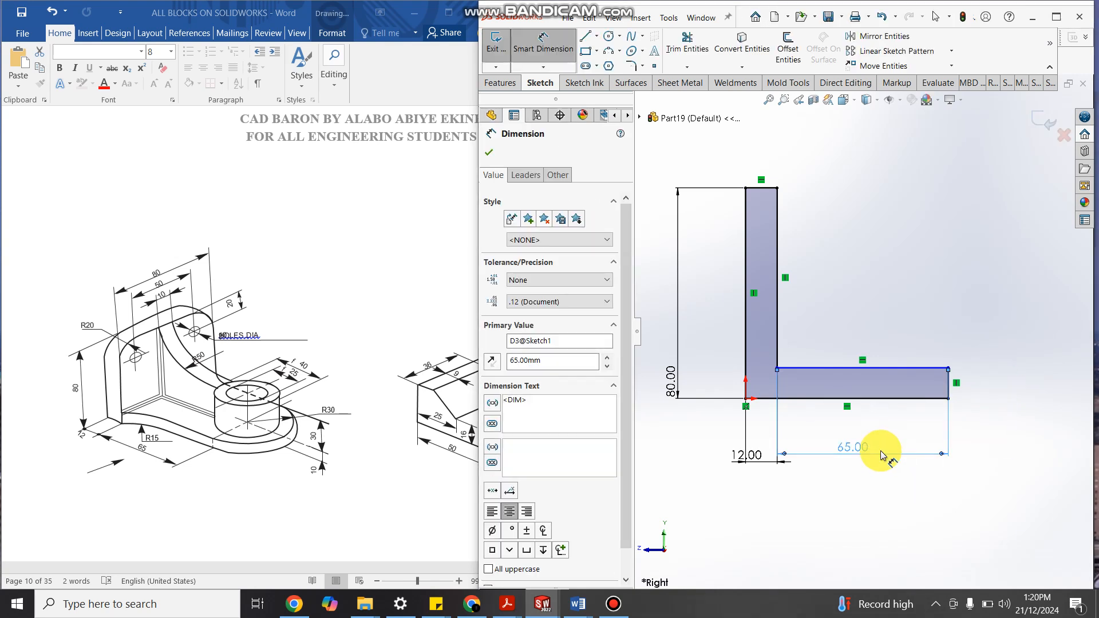
# Step: Dimension the short end edge of the horizontal leg as 10 mm and finish dimensioning
pyautogui.scroll(-1, 945, 373)
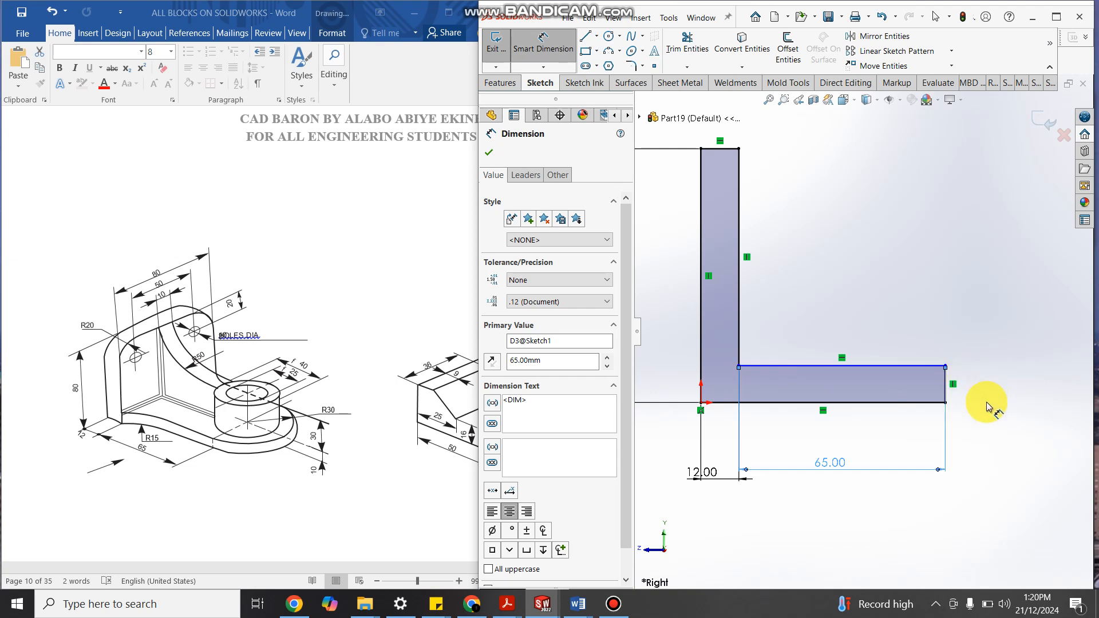
pyautogui.scroll(-2, 940, 392)
pyautogui.click(932, 387)
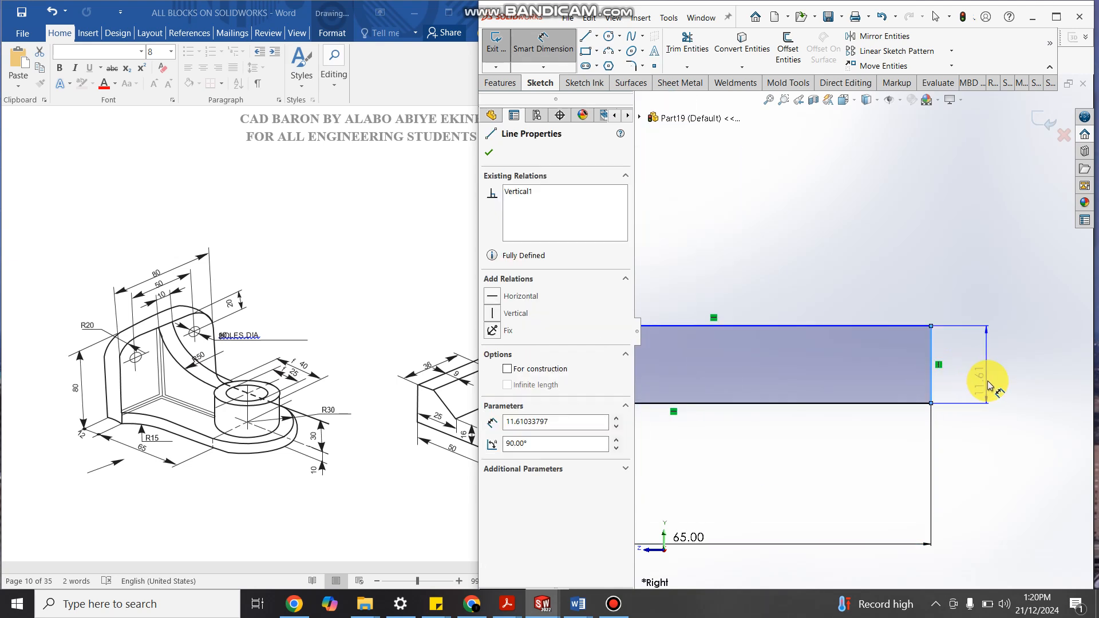
pyautogui.click(992, 386)
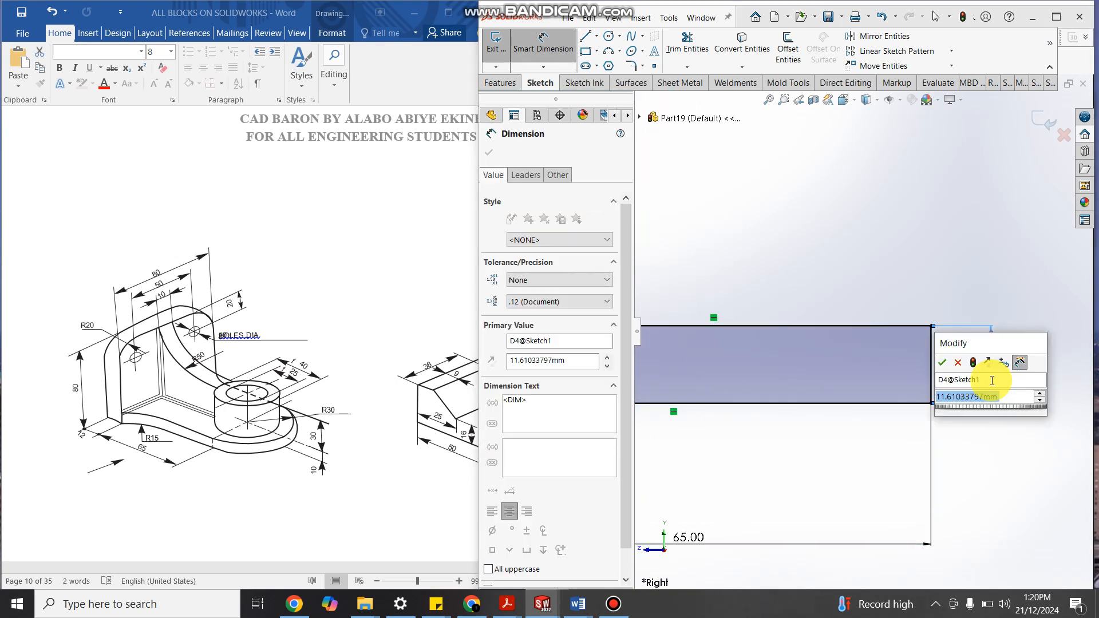
pyautogui.write('10')
pyautogui.press('Return')
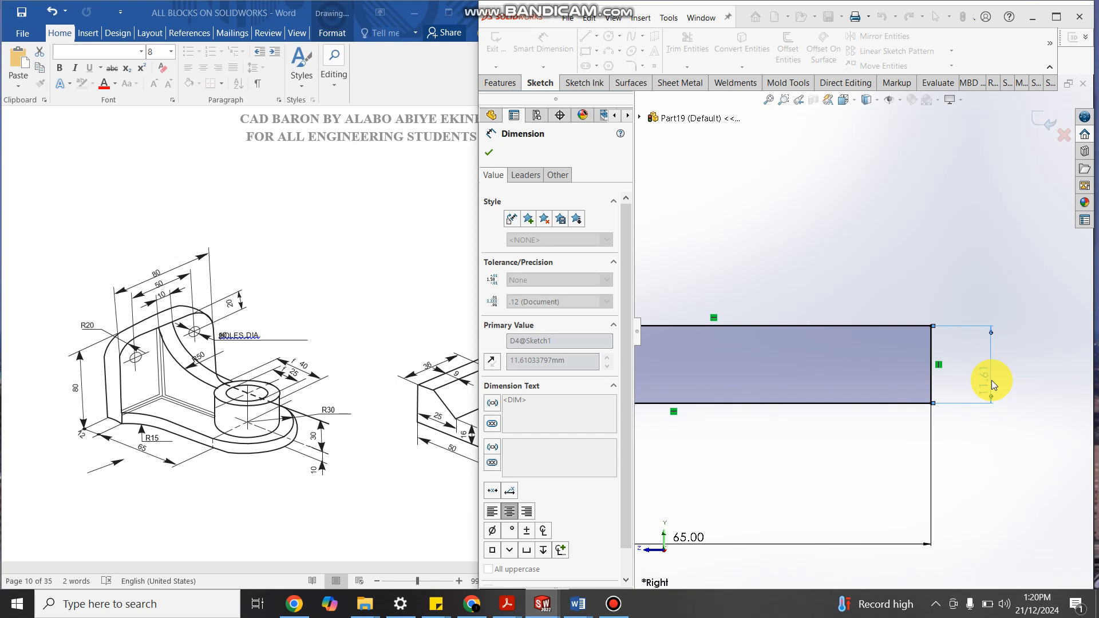
pyautogui.scroll(3, 979, 380)
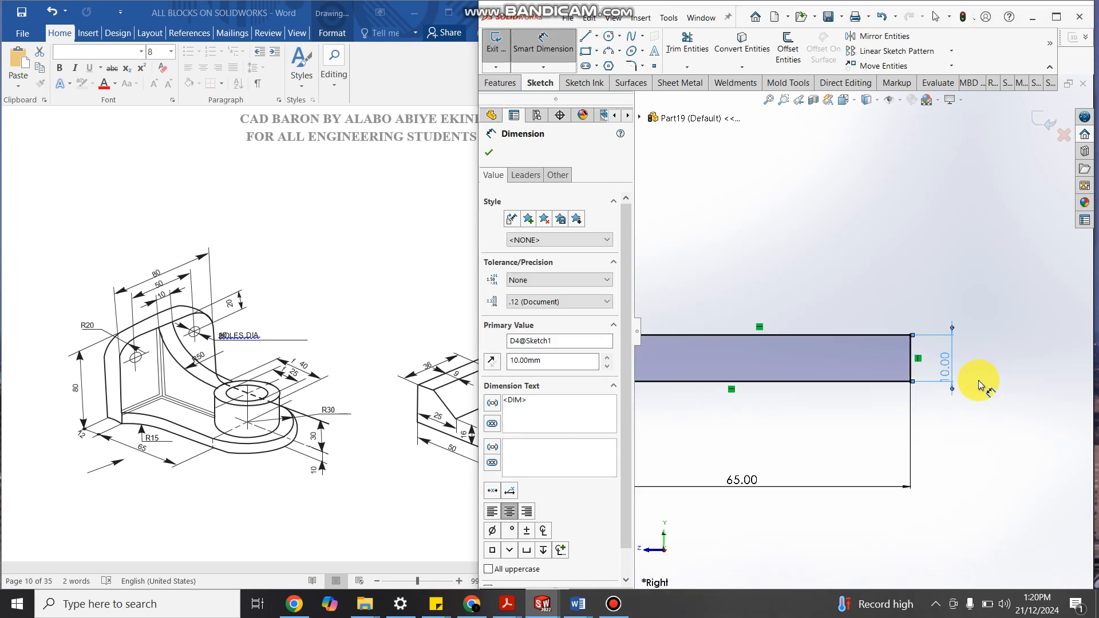
pyautogui.click(489, 152)
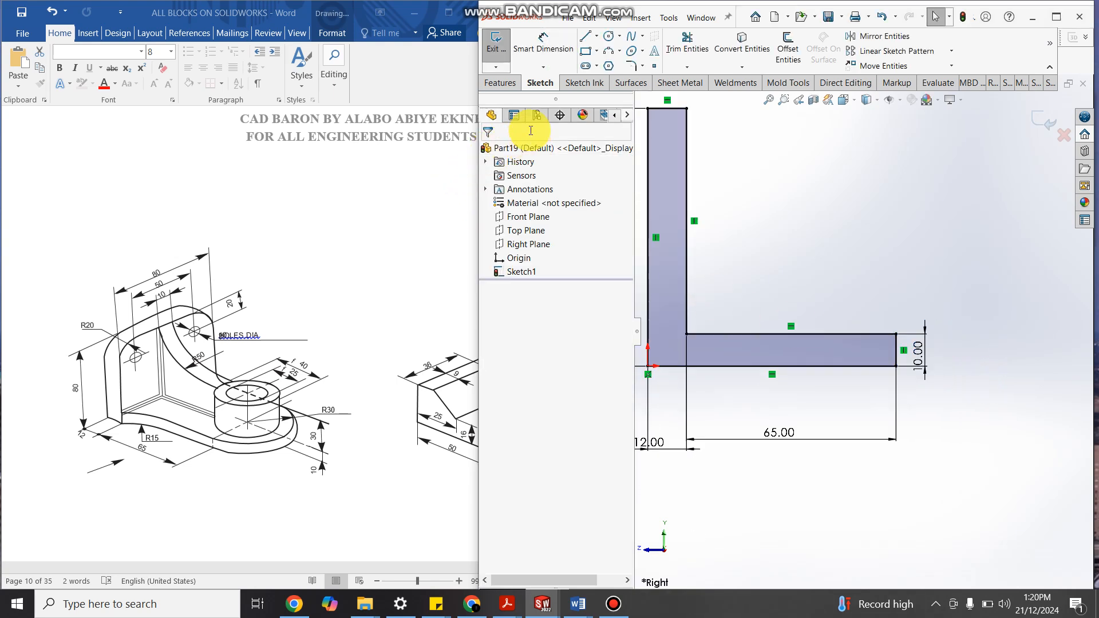
# Step: Extrude the L-profile as a boss with the Mid Plane end condition and a depth of 80 mm
pyautogui.click(502, 83)
pyautogui.click(502, 51)
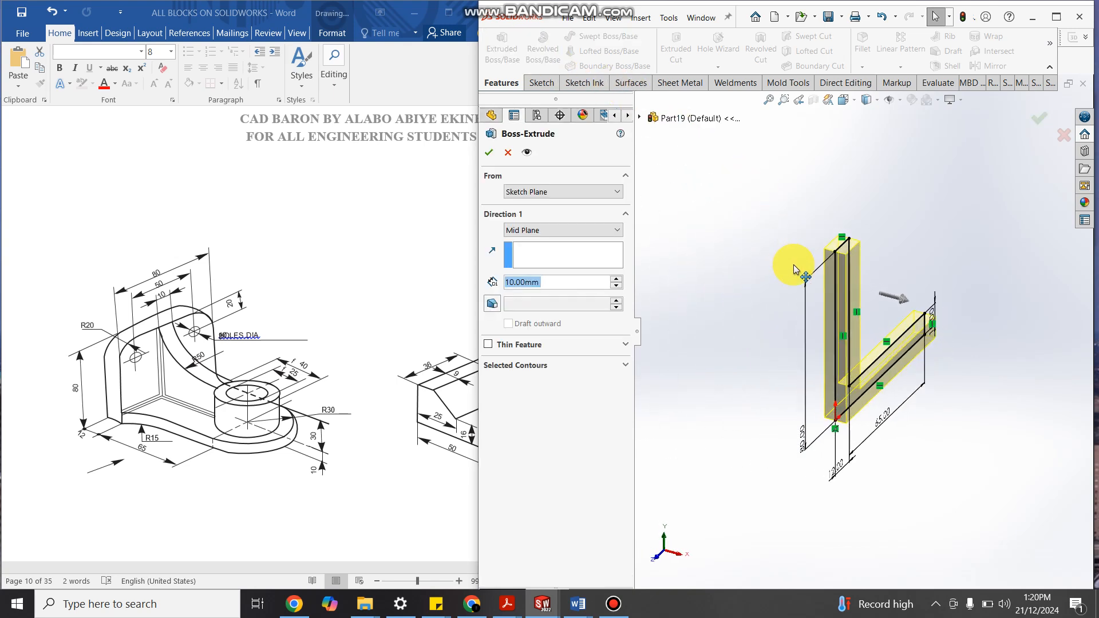
pyautogui.click(535, 230)
pyautogui.click(535, 230)
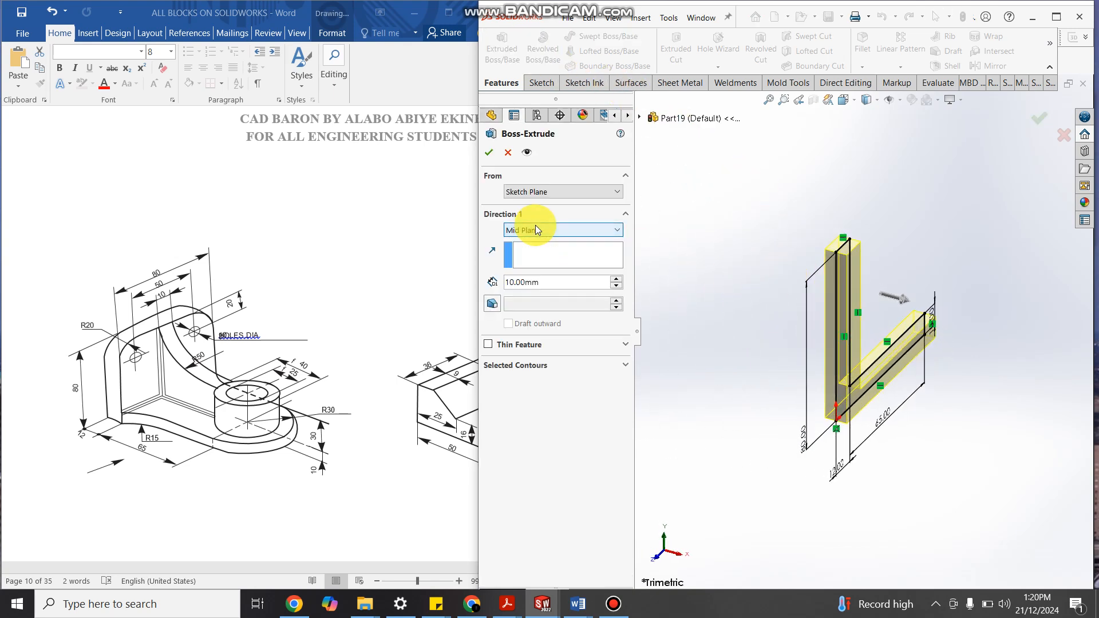
pyautogui.click(552, 280)
pyautogui.click(552, 280)
pyautogui.press('BackSpace')
pyautogui.press('BackSpace')
pyautogui.press('BackSpace')
pyautogui.press('BackSpace')
pyautogui.press('BackSpace')
pyautogui.press('BackSpace')
pyautogui.press('BackSpace')
pyautogui.write('1')
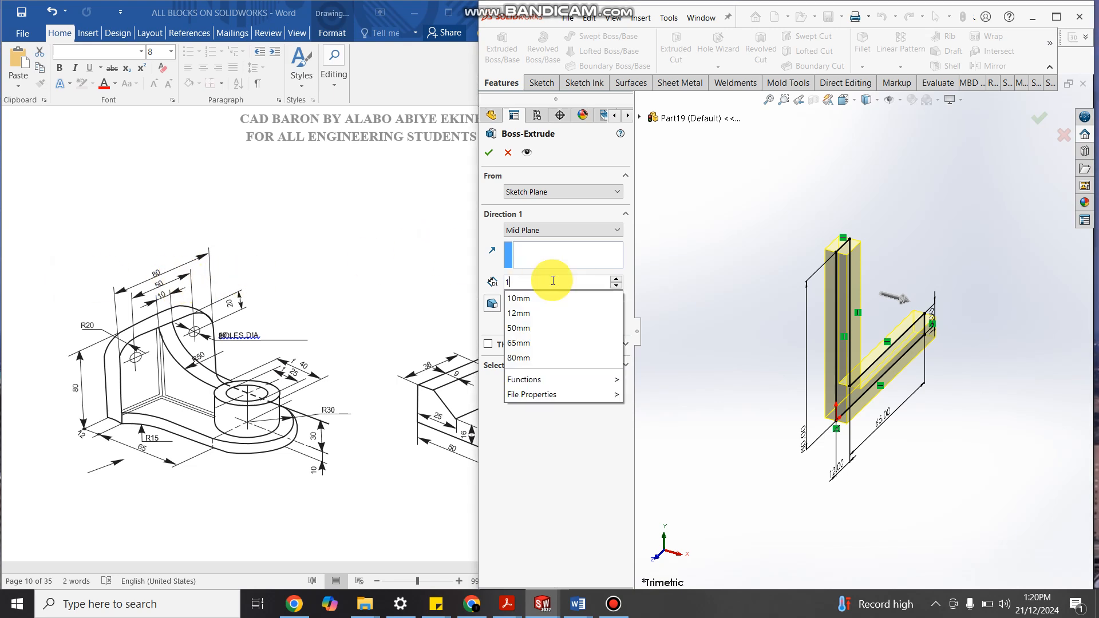
pyautogui.press('BackSpace')
pyautogui.write('80')
pyautogui.press('Return')
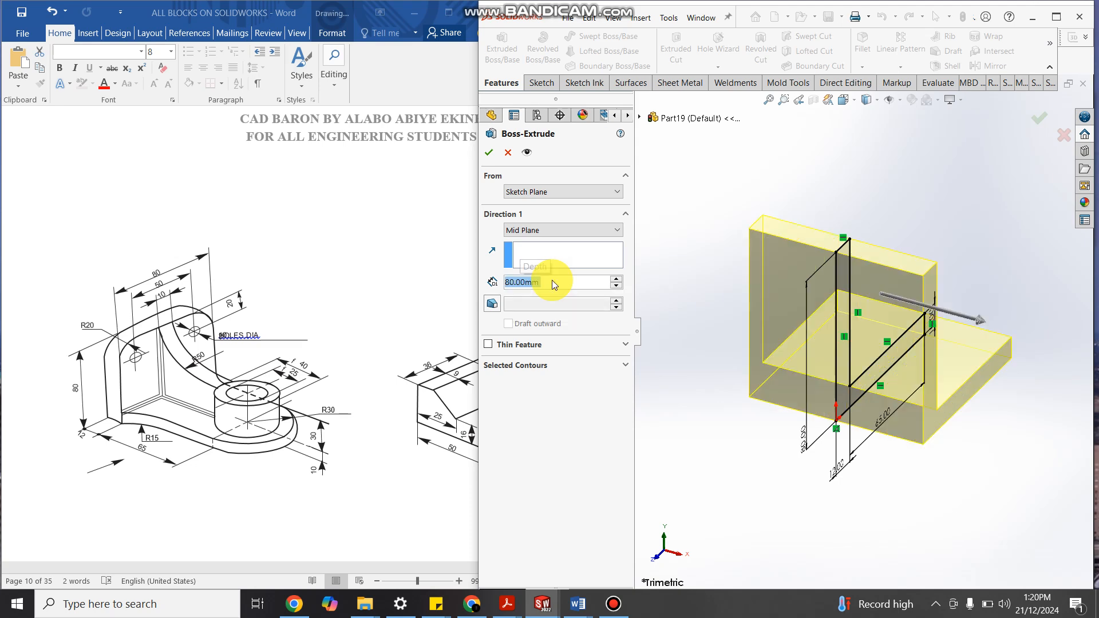
pyautogui.moveTo(987, 401); pyautogui.dragTo(923, 424, button='middle')
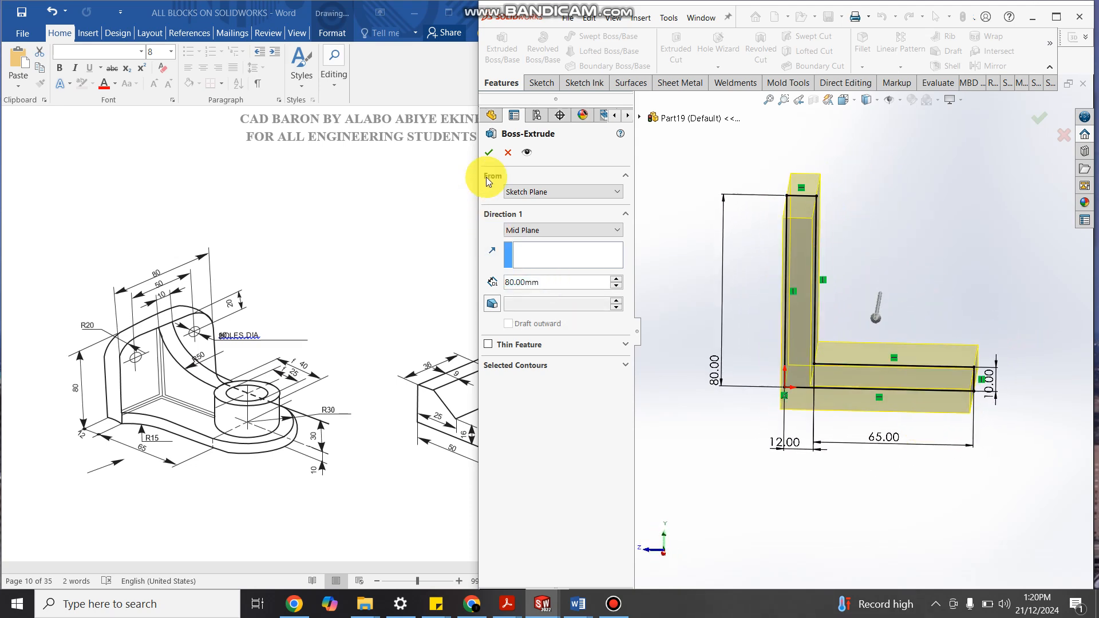
pyautogui.click(491, 154)
pyautogui.moveTo(957, 294)
pyautogui.mouseDown(button='middle')
pyautogui.moveTo(928, 316)
pyautogui.moveTo(974, 304)
pyautogui.mouseUp(button='middle')
pyautogui.click(976, 304)
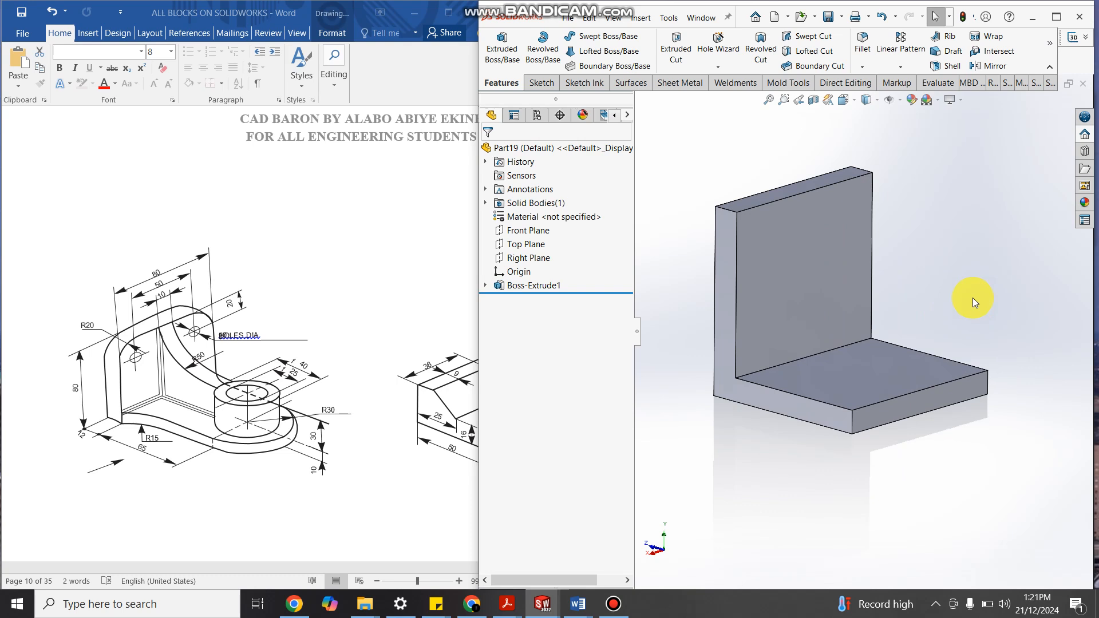
pyautogui.moveTo(1033, 235); pyautogui.dragTo(901, 277, button='middle')
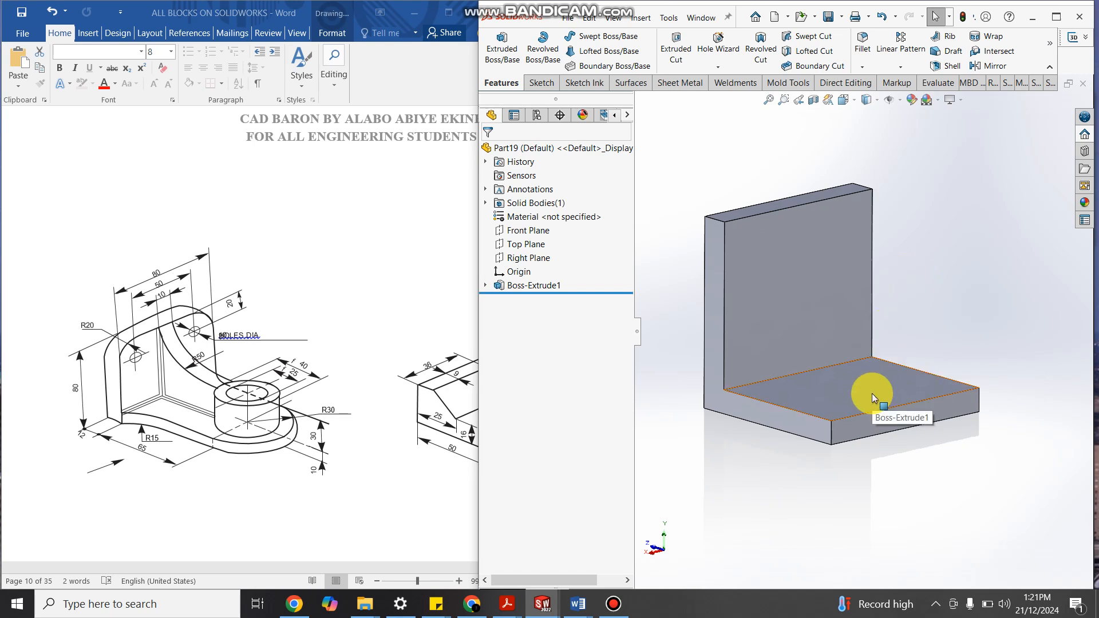
# Step: Sketch a circle of about 27 mm radius on the base plate's top face, centred on the midpoint of its outer edge
pyautogui.click(527, 246)
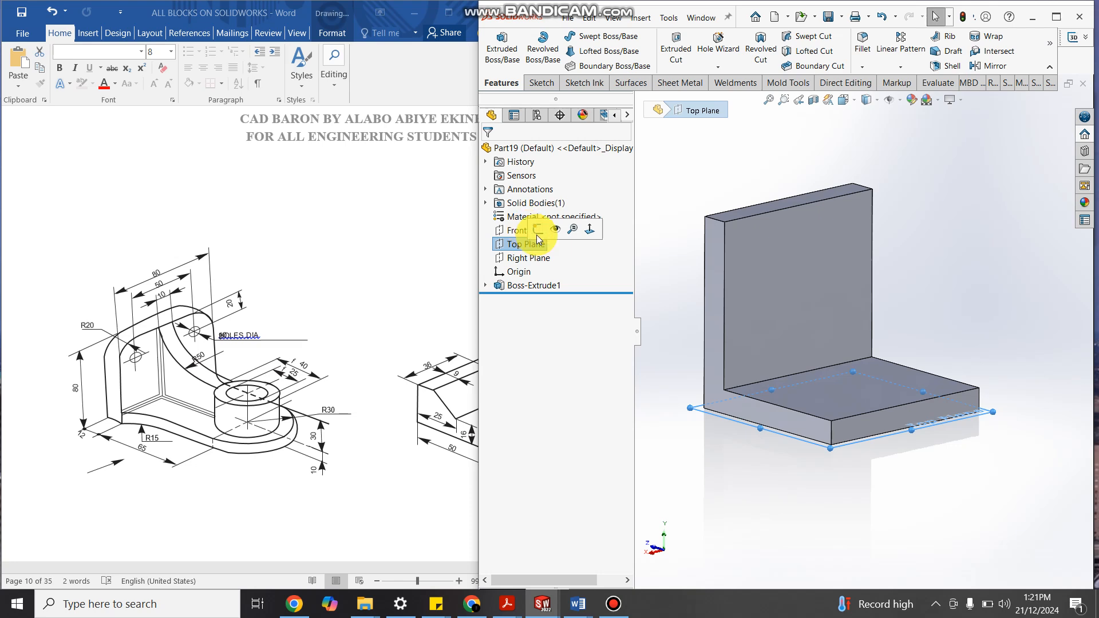
pyautogui.click(887, 387)
pyautogui.click(933, 352)
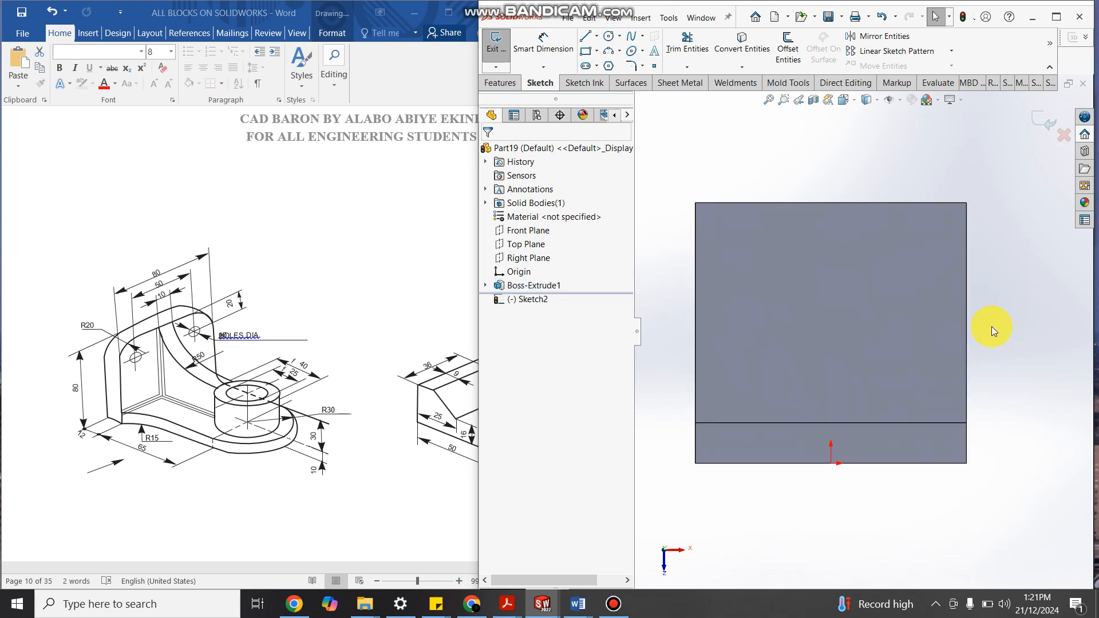
pyautogui.click(608, 39)
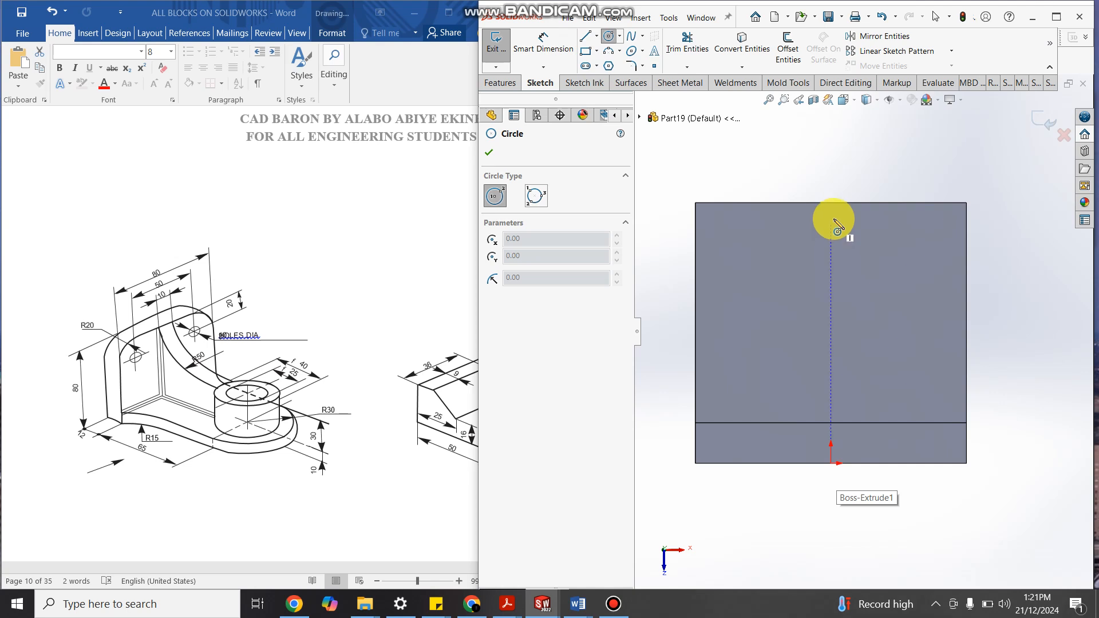
pyautogui.click(831, 203)
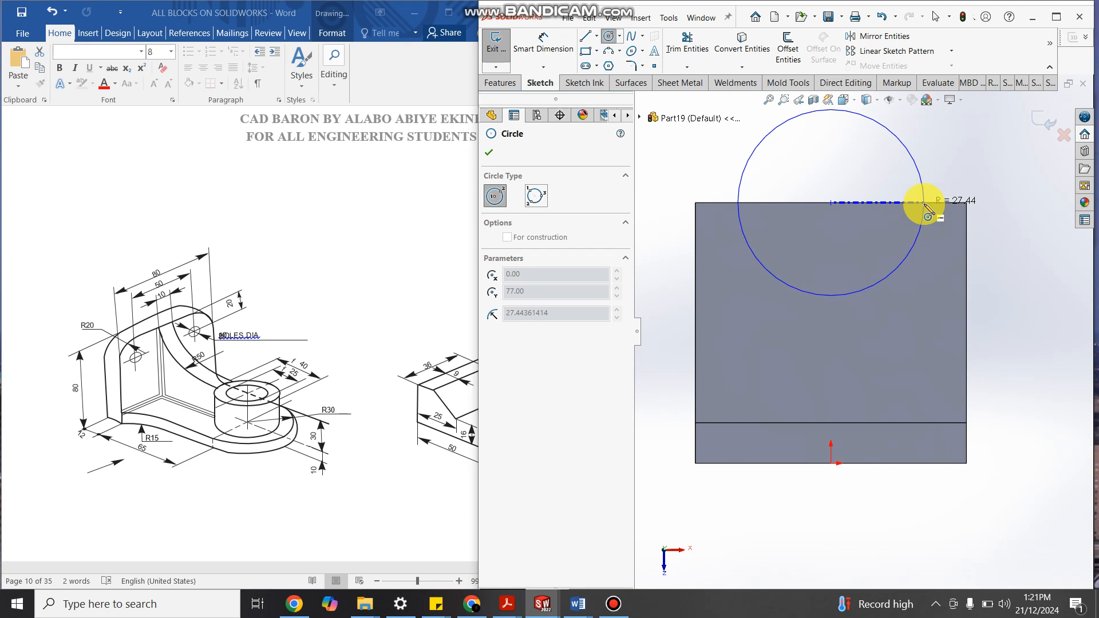
pyautogui.click(924, 203)
pyautogui.press('Escape')
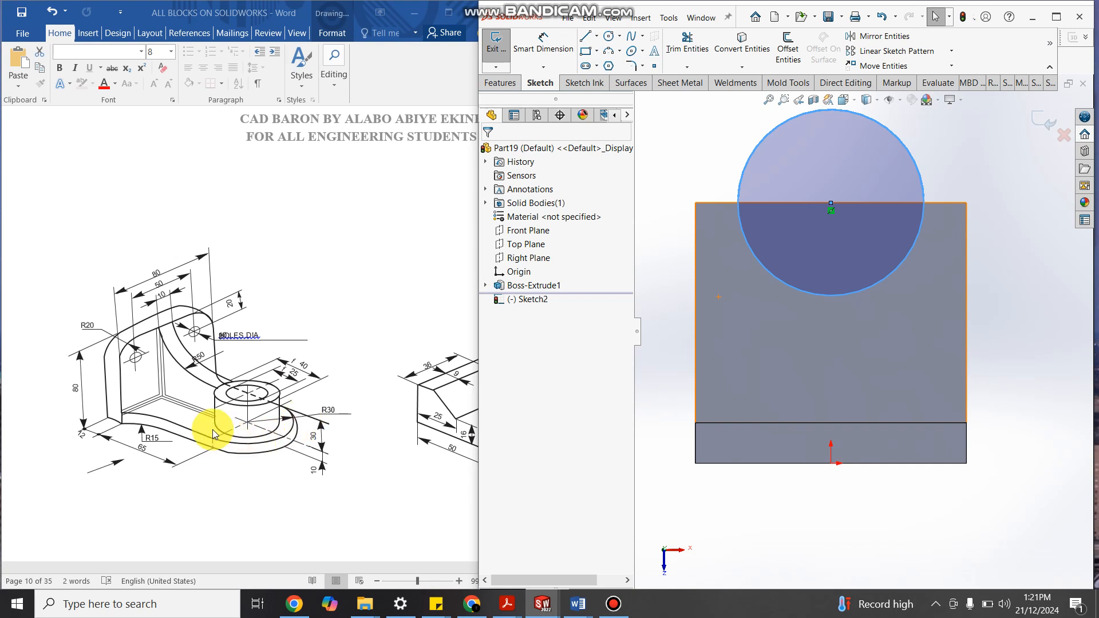
pyautogui.click(1015, 262)
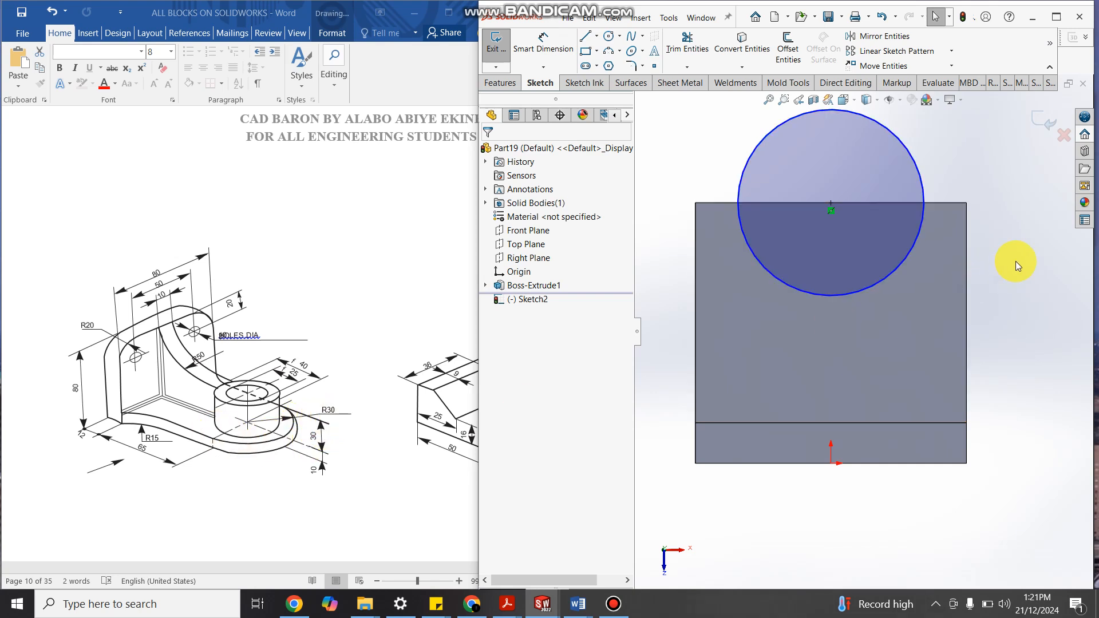
# Step: Dimension the circle's diameter as 60 mm and finish dimensioning
pyautogui.click(547, 41)
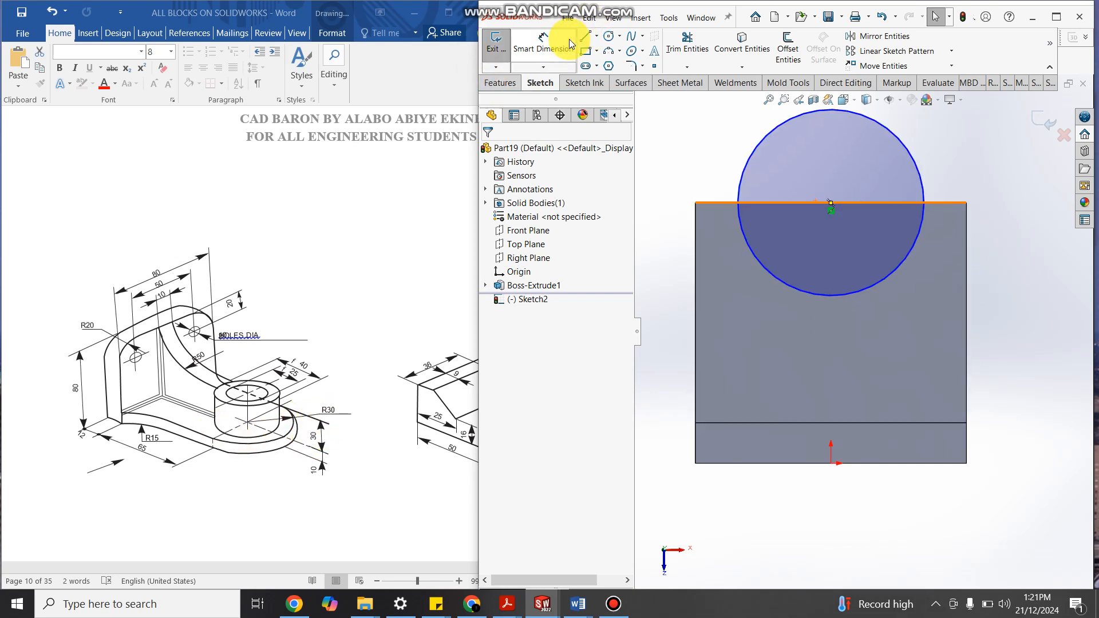
pyautogui.click(915, 153)
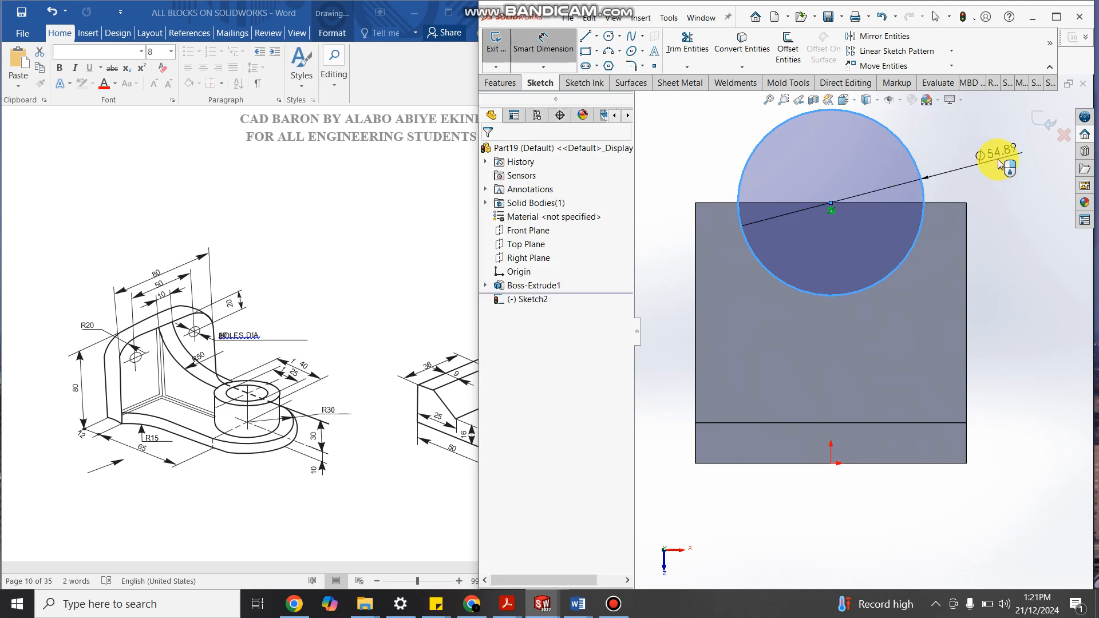
pyautogui.click(999, 165)
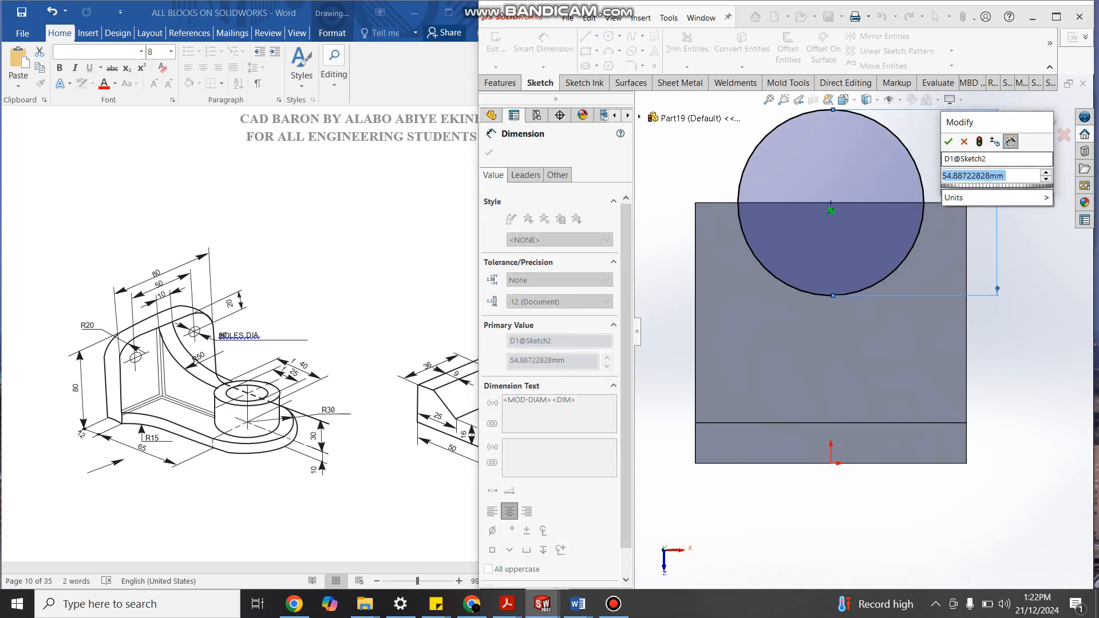
pyautogui.write('60')
pyautogui.press('Return')
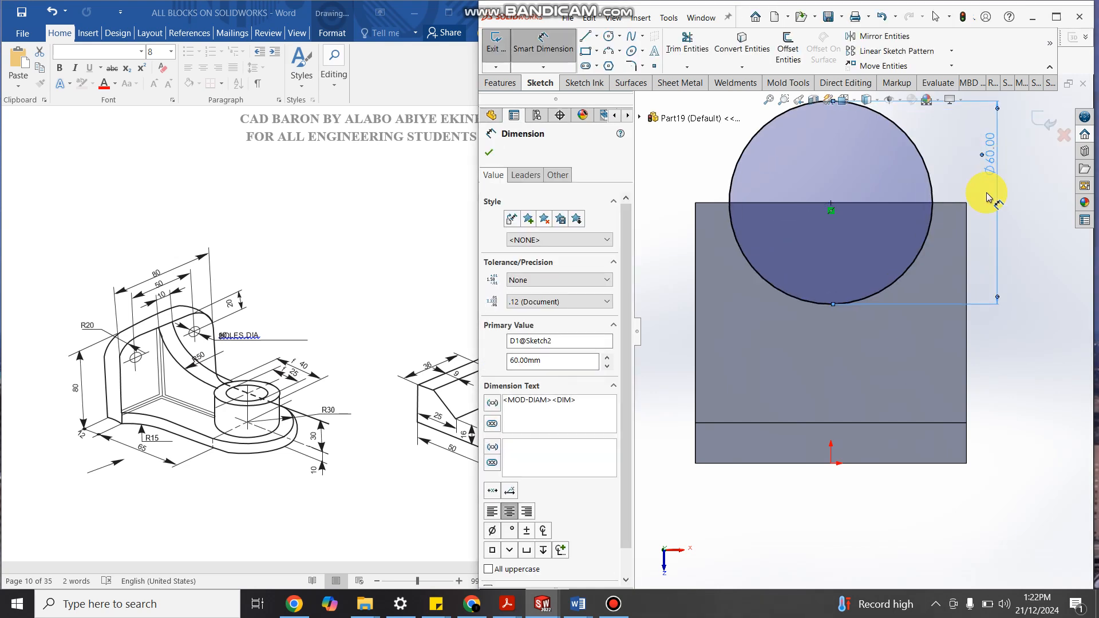
pyautogui.press('Escape')
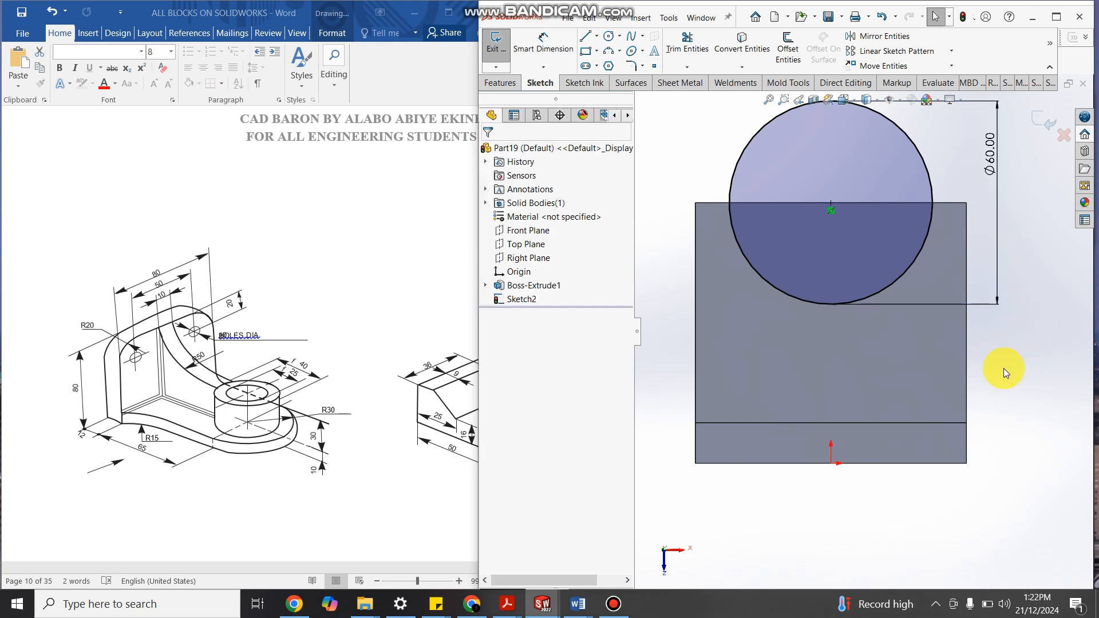
# Step: Draw a 3-point arc of about 103 mm radius from the upright plate's left inner corner to the circle's left quadrant
pyautogui.click(616, 49)
pyautogui.click(629, 92)
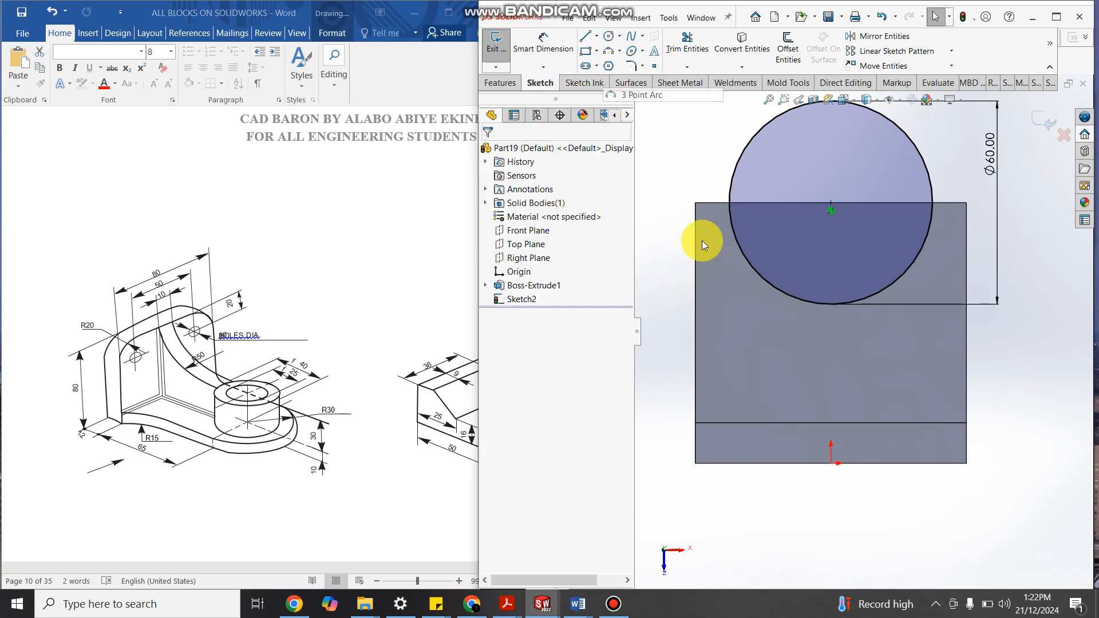
pyautogui.click(696, 423)
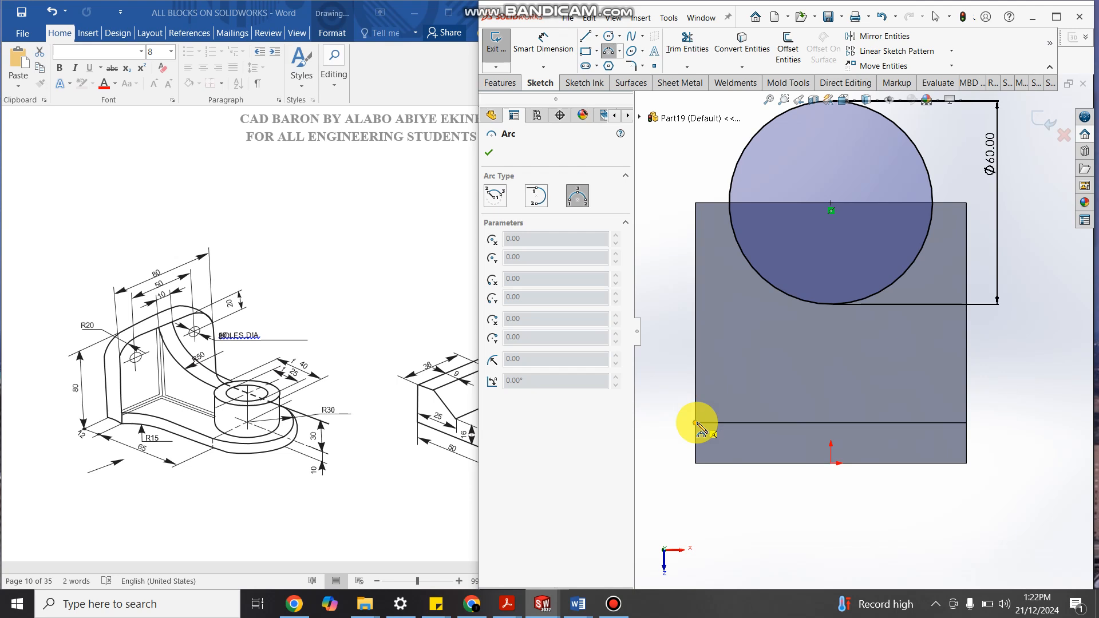
pyautogui.click(731, 204)
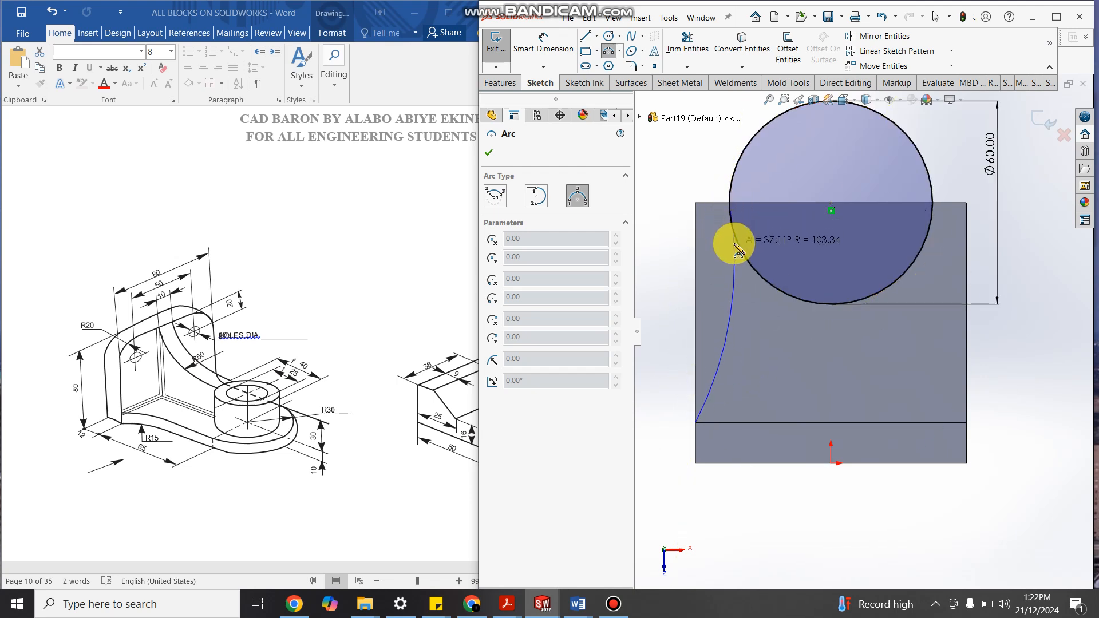
pyautogui.click(735, 246)
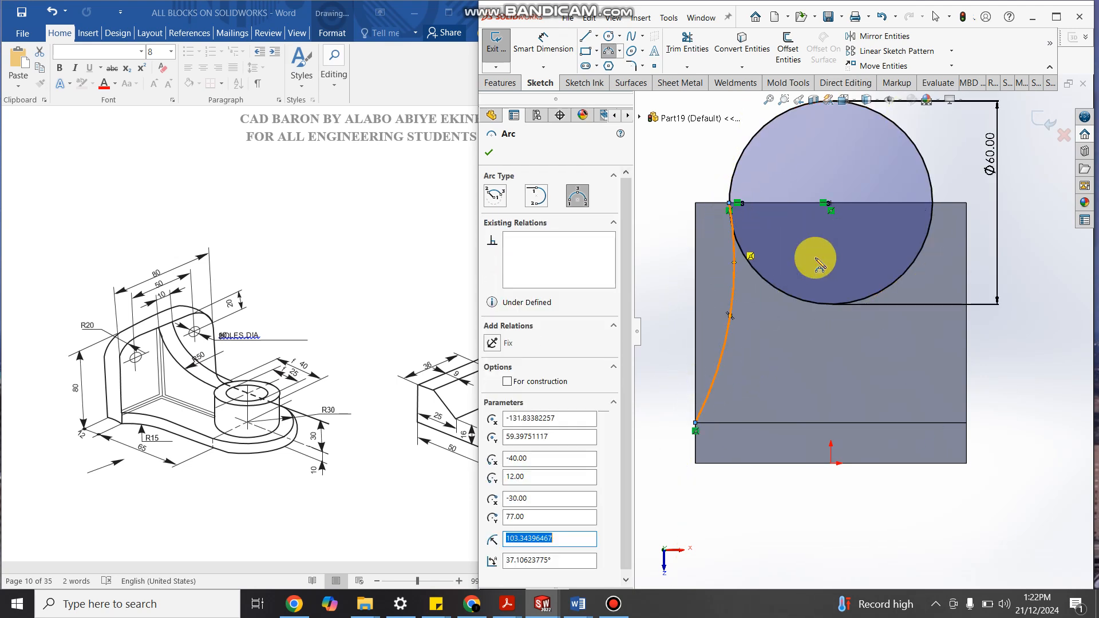
pyautogui.click(933, 204)
pyautogui.click(967, 423)
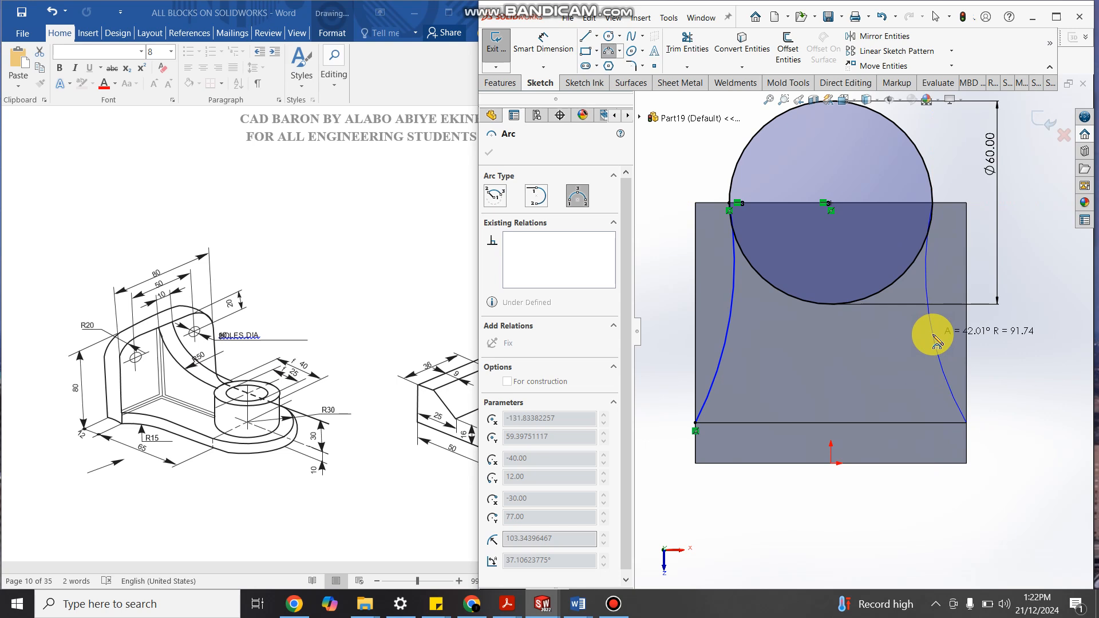
pyautogui.click(942, 343)
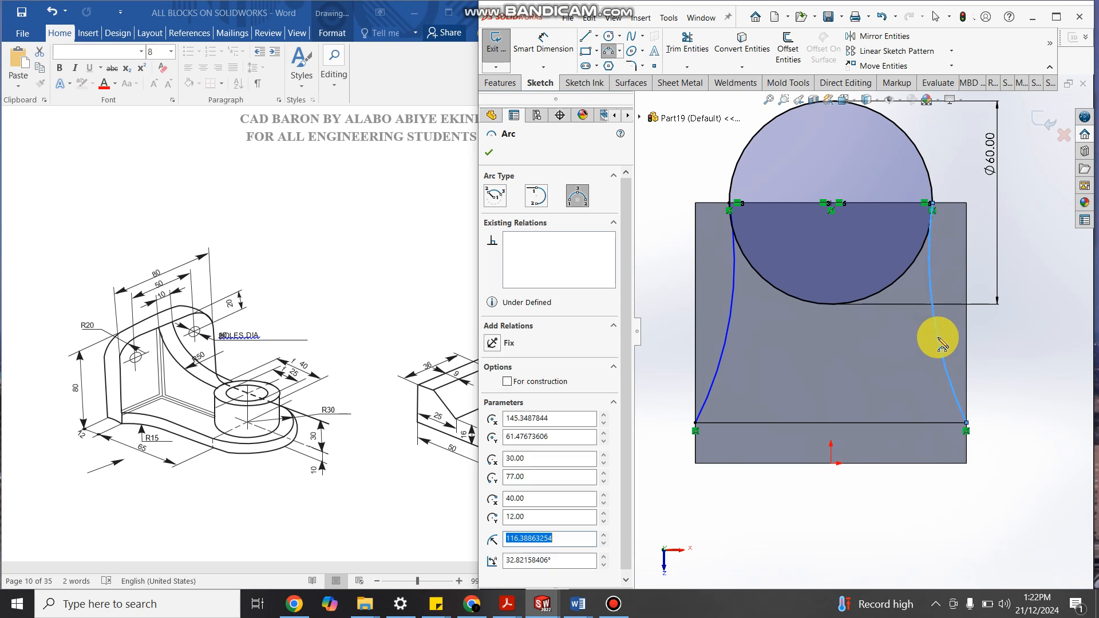
pyautogui.press('Escape')
pyautogui.click(942, 361)
pyautogui.press('Delete')
# Step: Add a Tangent relation between the left side arc and the 60 mm circle
pyautogui.scroll(-4, 791, 221)
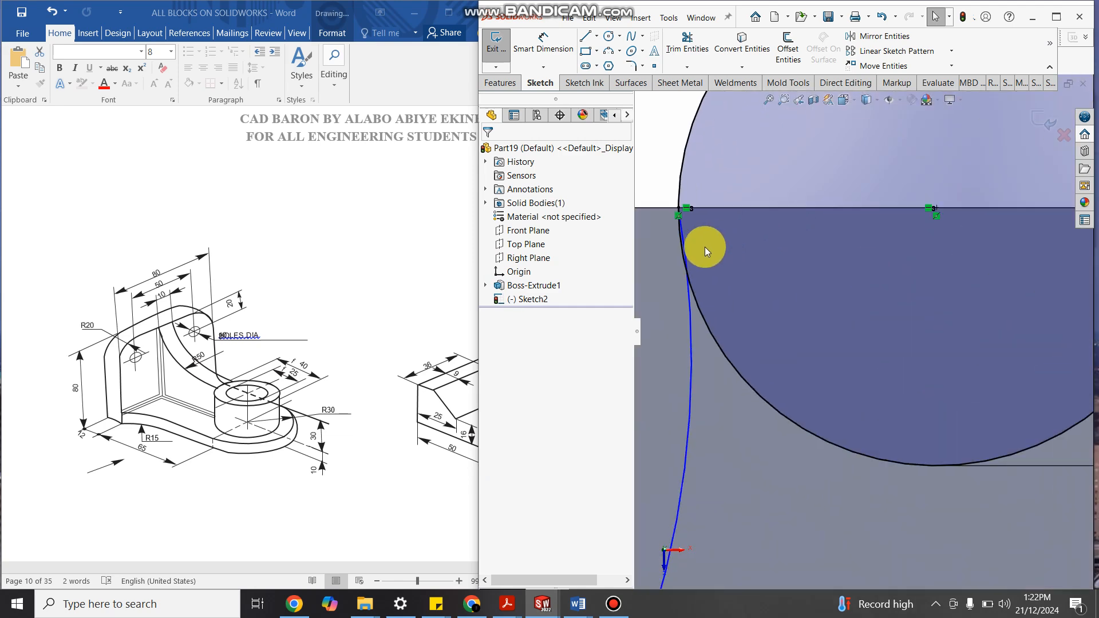
pyautogui.click(699, 304)
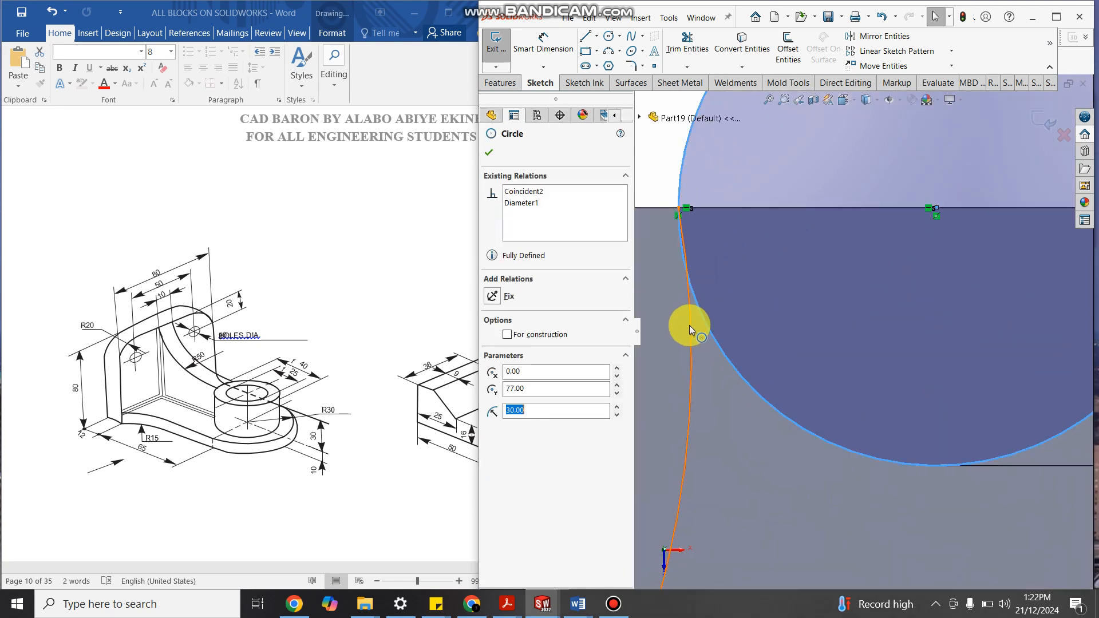
pyautogui.keyDown('ctrl'); pyautogui.click(692, 329); pyautogui.keyUp('ctrl')
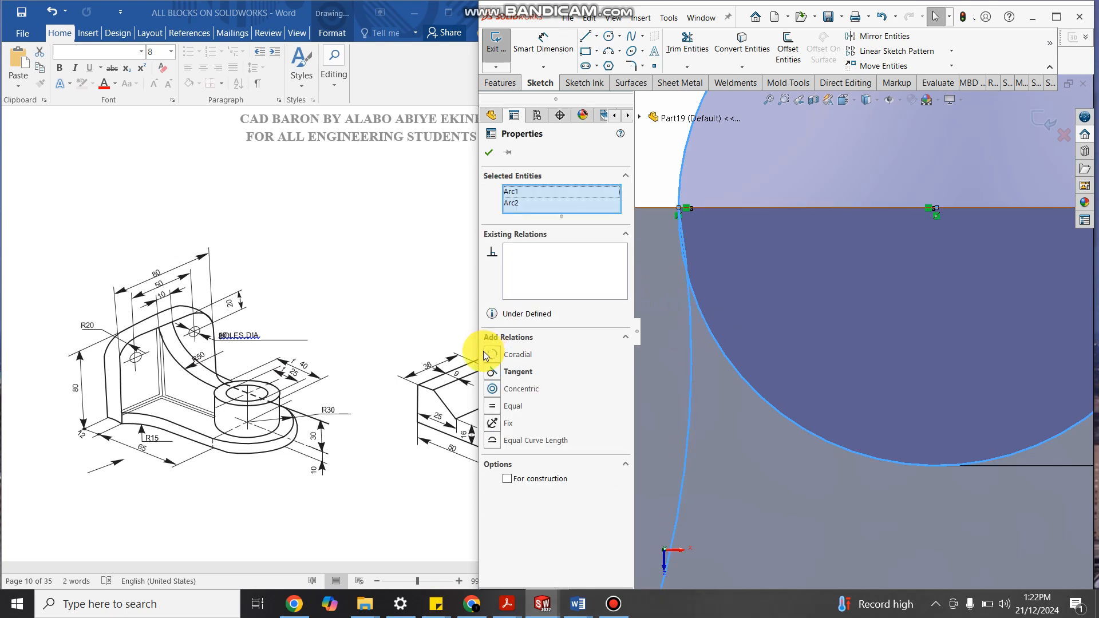
pyautogui.click(498, 373)
pyautogui.press('f')
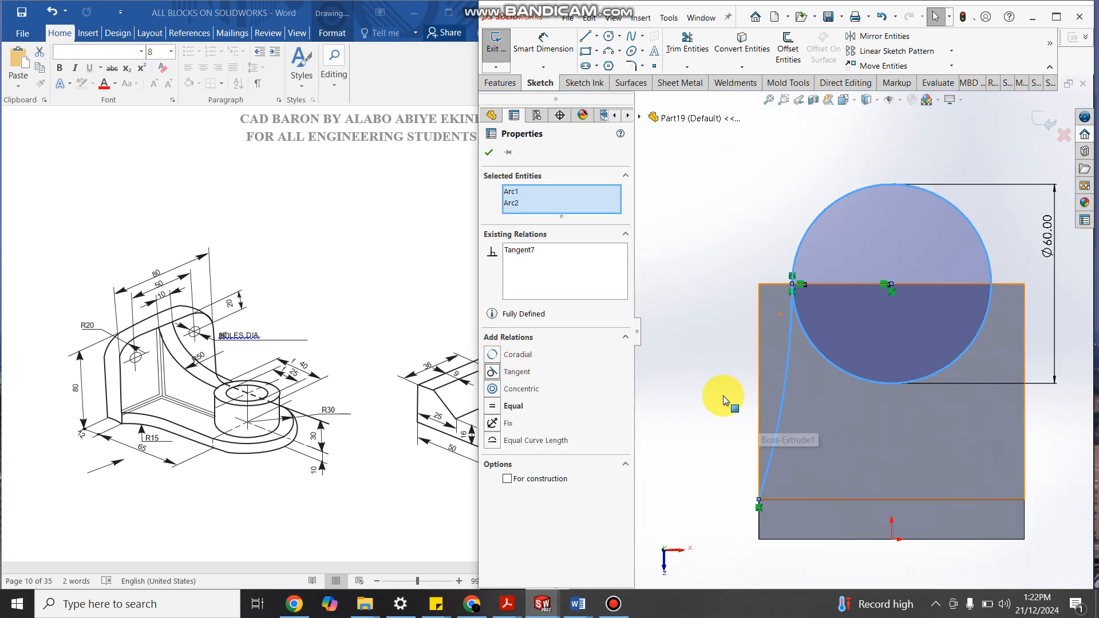
pyautogui.click(723, 396)
# Step: Draw a vertical centerline about 5 mm long from the origin toward the circle
pyautogui.click(597, 36)
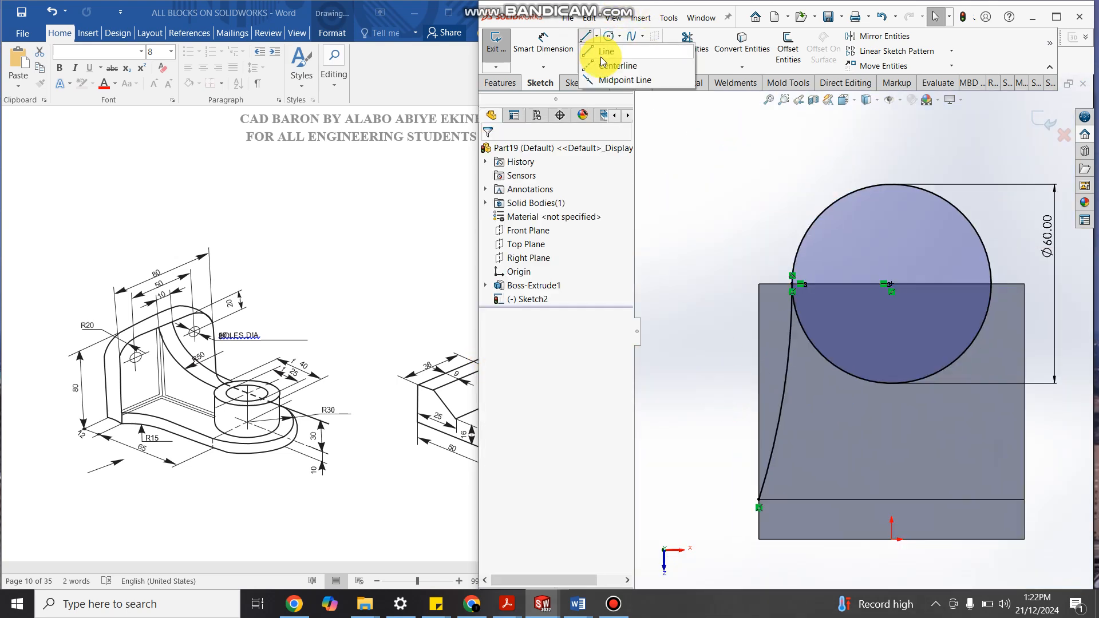
pyautogui.click(618, 65)
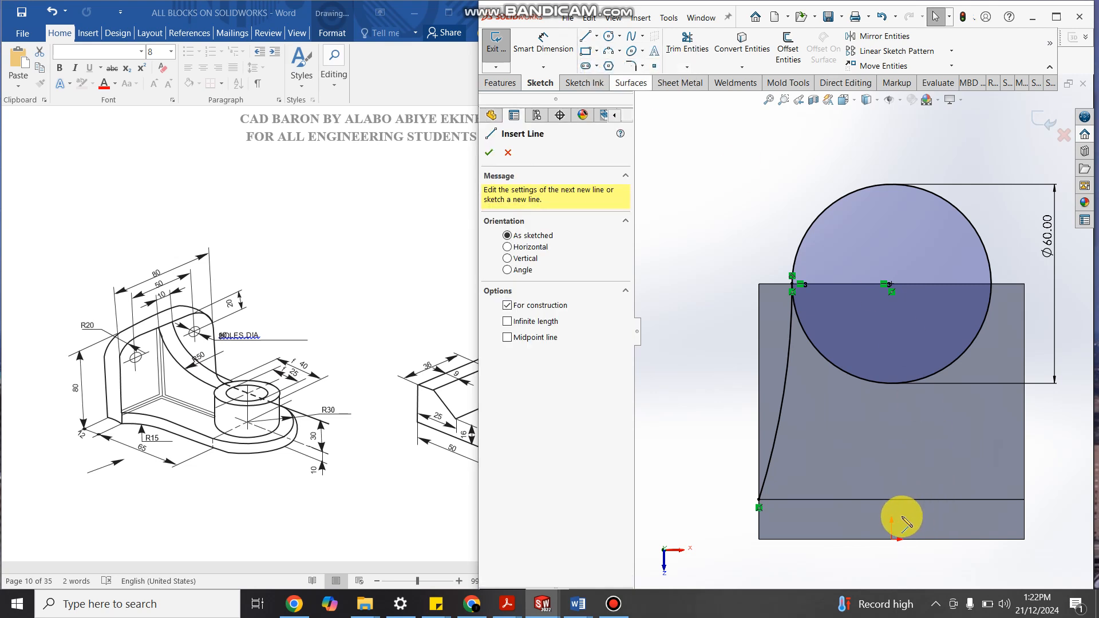
pyautogui.click(892, 544)
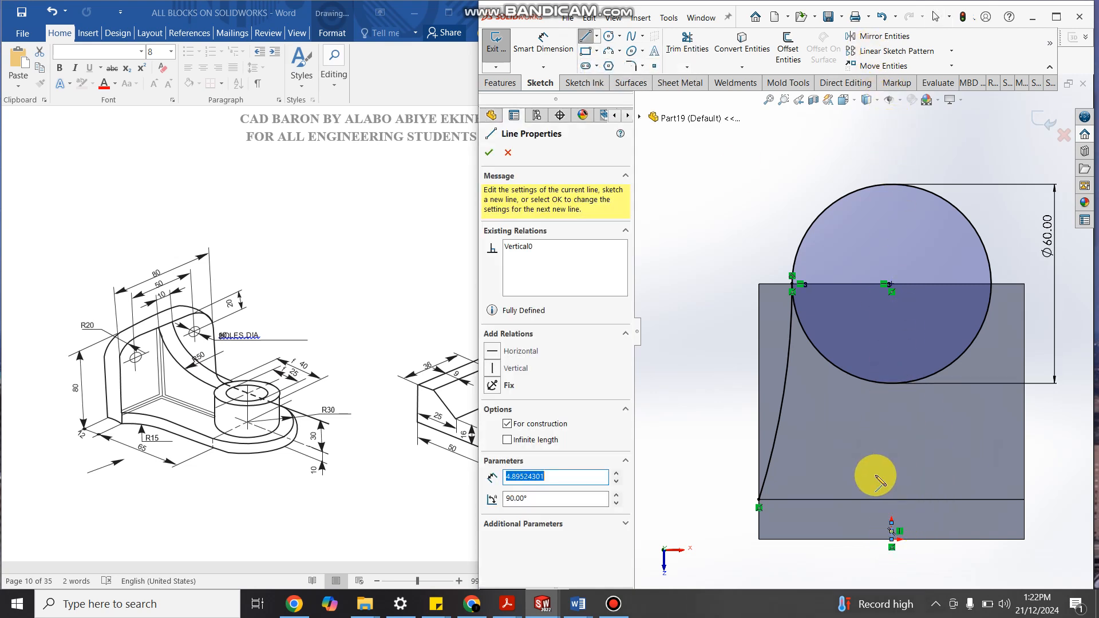
pyautogui.scroll(-5, 891, 515)
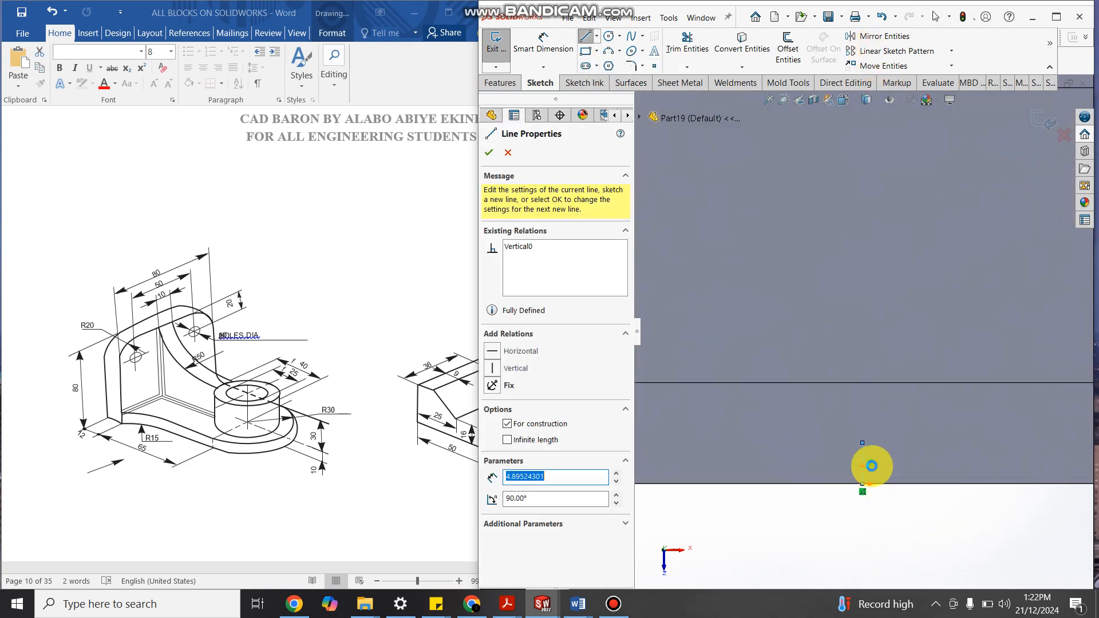
pyautogui.press('Escape')
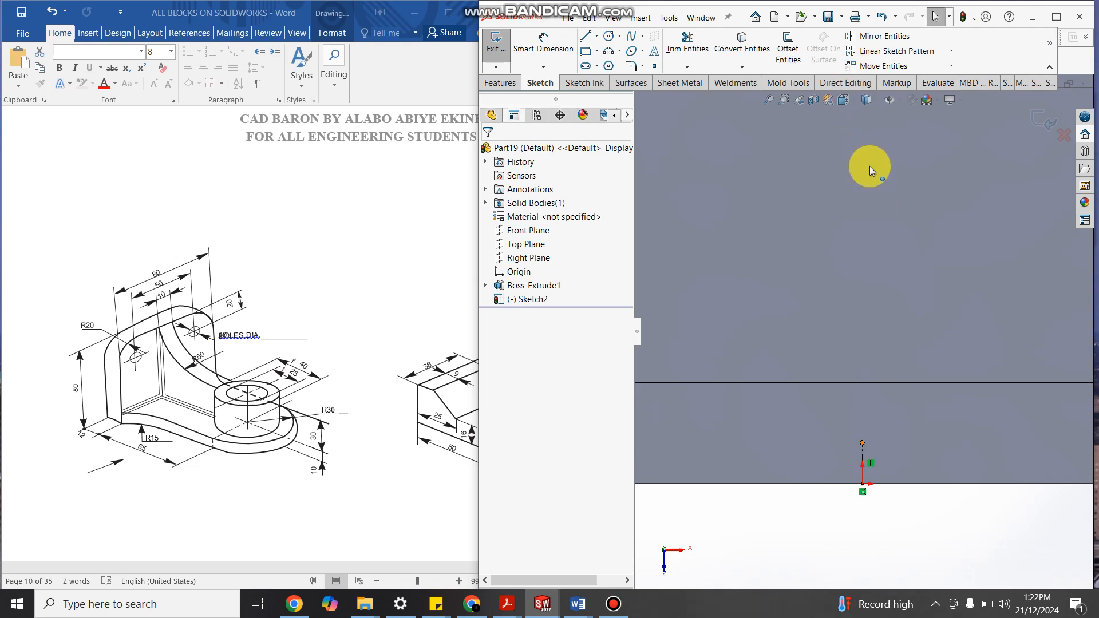
# Step: Extend the centerline's free end vertically to just beyond the circle's centre, about 84 mm from the origin
pyautogui.click(862, 442)
pyautogui.scroll(5, 874, 354)
pyautogui.moveTo(861, 188); pyautogui.dragTo(863, 110)
pyautogui.scroll(5, 869, 177)
pyautogui.scroll(-4, 867, 185)
pyautogui.scroll(2, 866, 332)
pyautogui.scroll(-2, 911, 424)
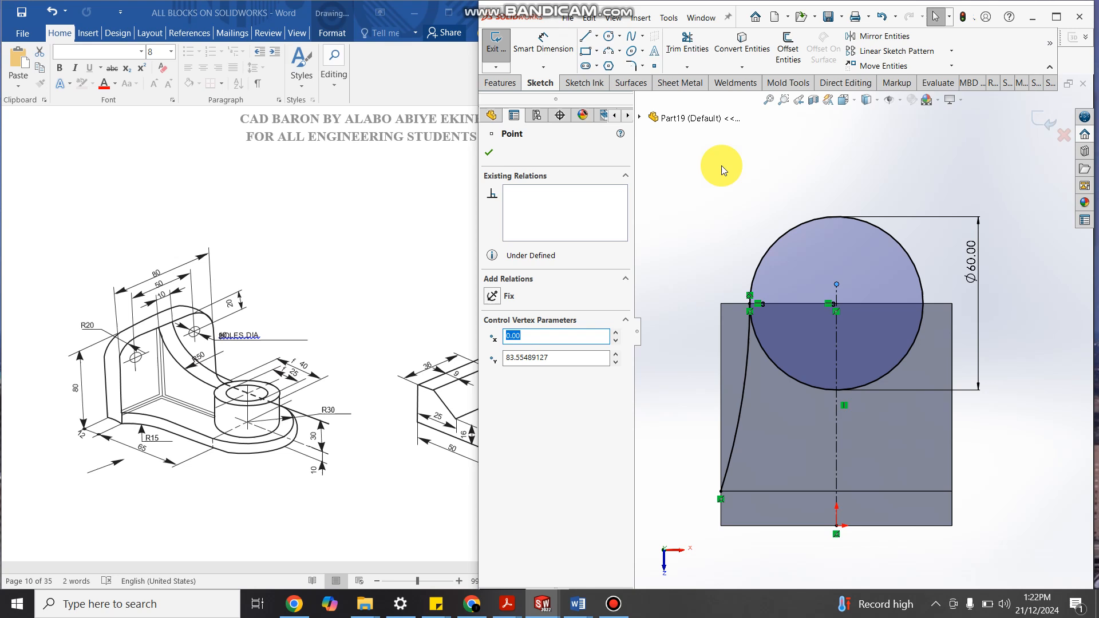
# Step: Mirror only the left side arc about the vertical centerline, keeping the original as a copy
pyautogui.click(877, 38)
pyautogui.click(739, 417)
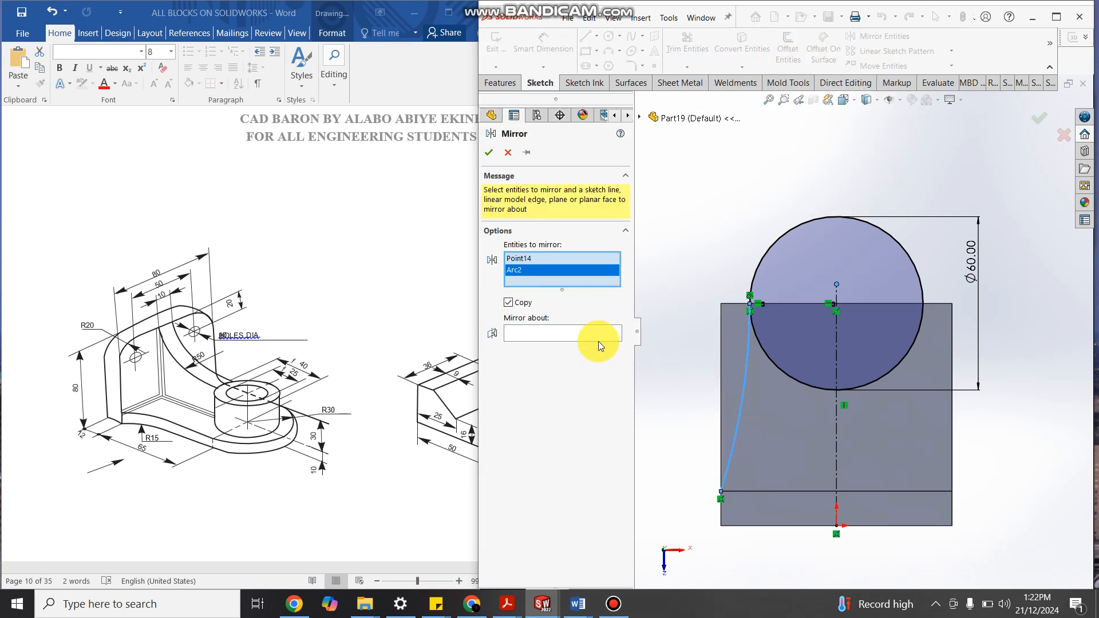
pyautogui.rightClick(585, 274)
pyautogui.click(600, 269)
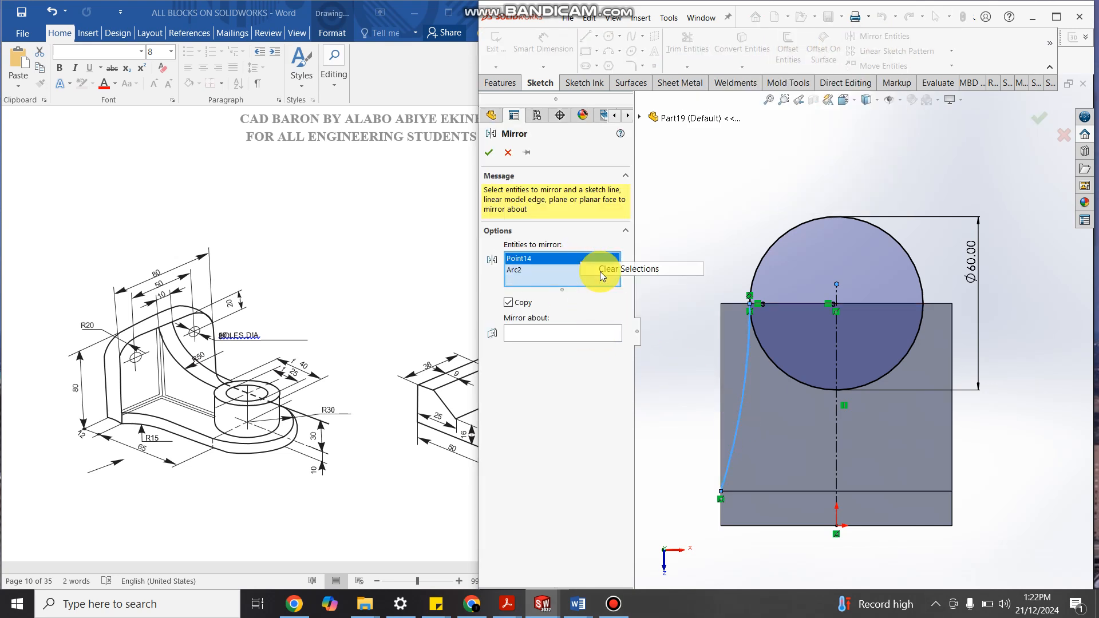
pyautogui.click(746, 390)
pyautogui.click(578, 324)
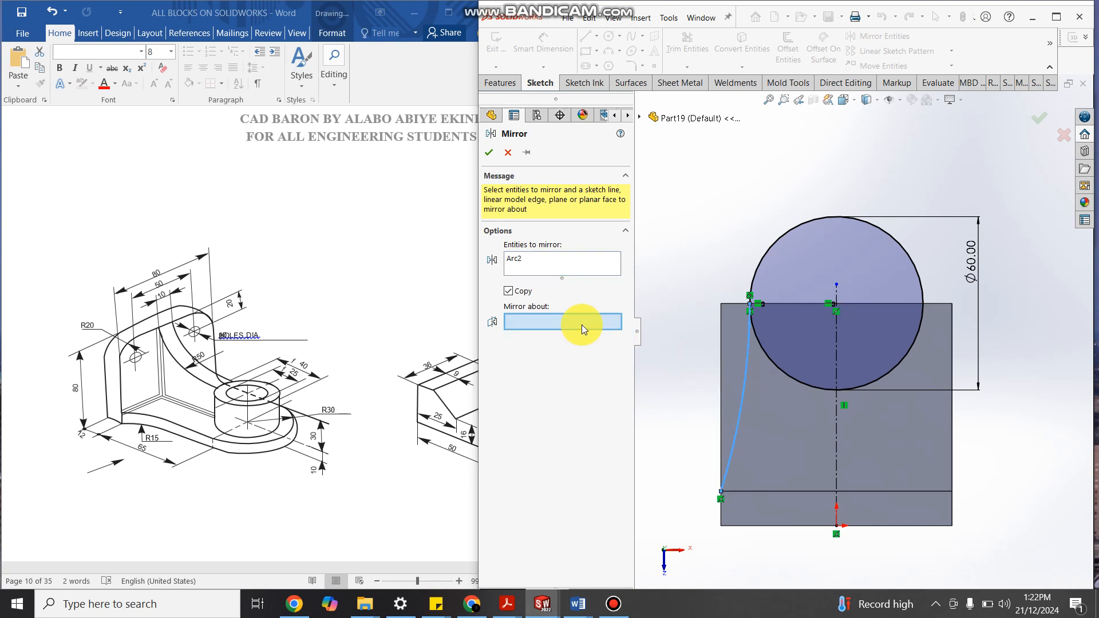
pyautogui.click(836, 442)
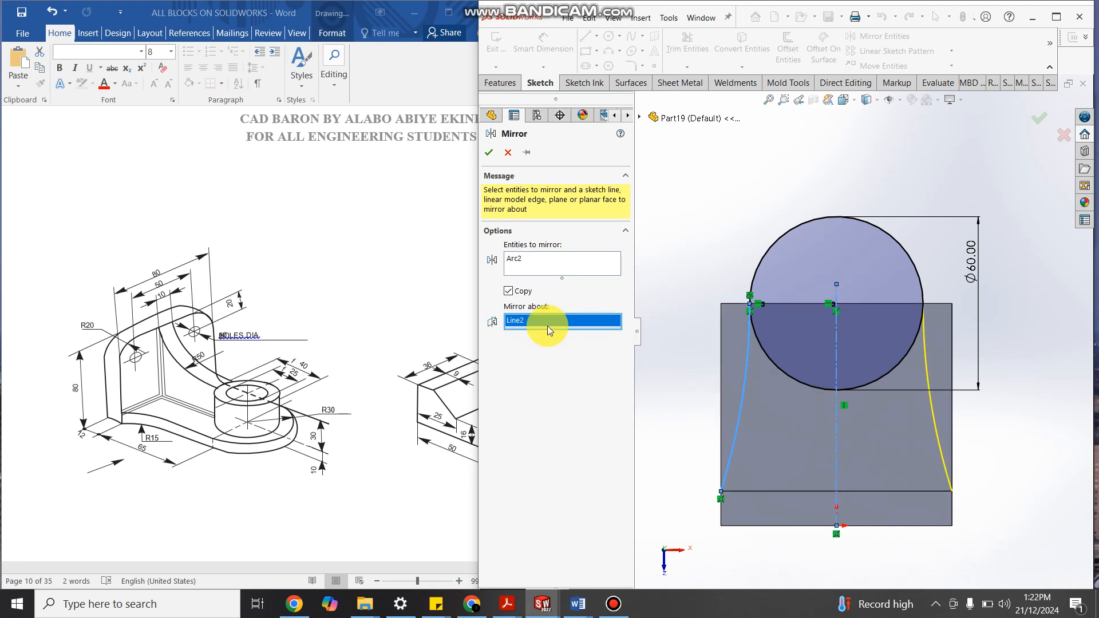
pyautogui.click(488, 152)
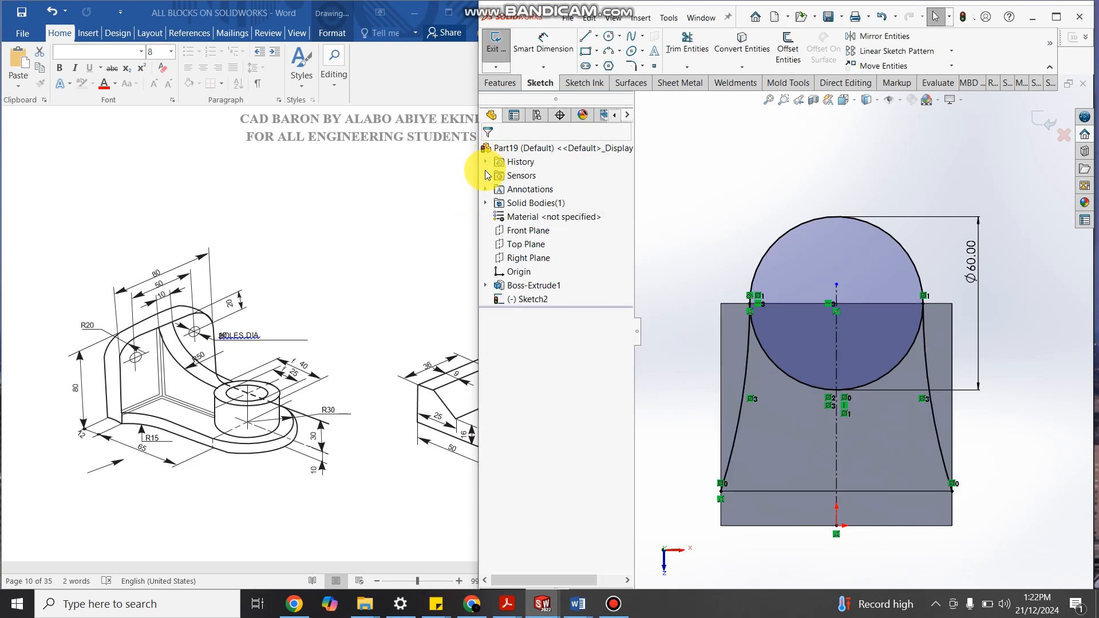
pyautogui.scroll(2, 916, 361)
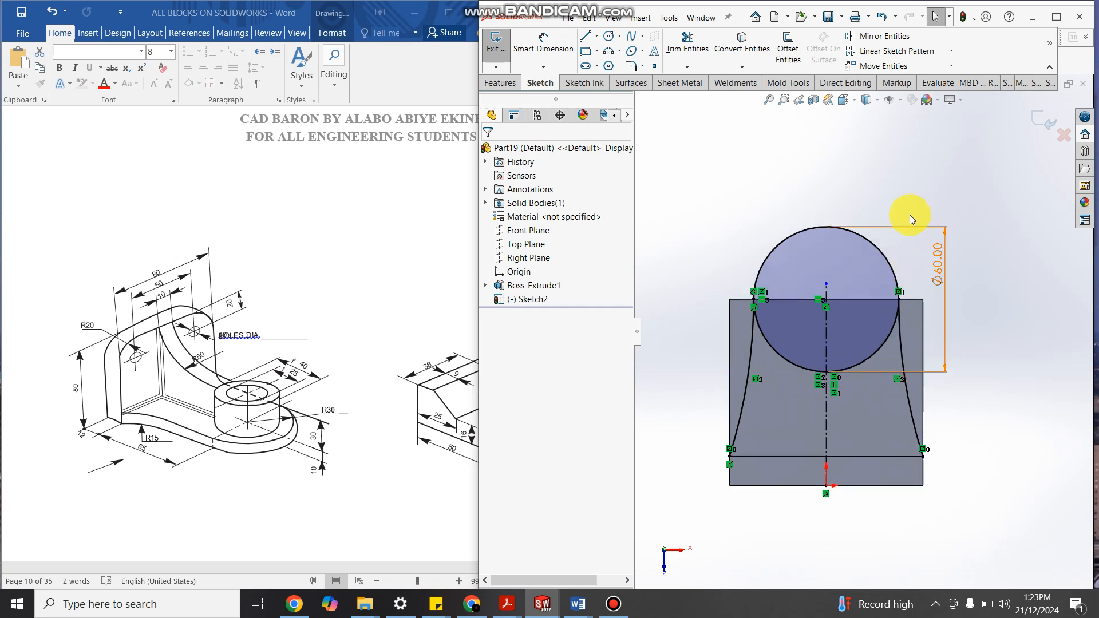
pyautogui.click(564, 43)
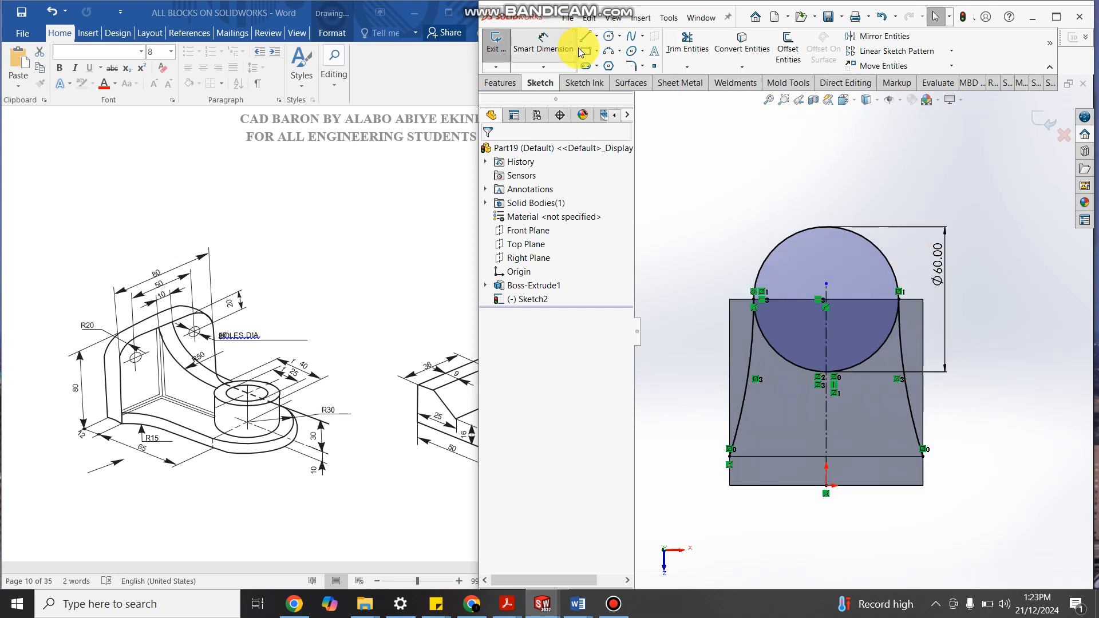
pyautogui.click(915, 421)
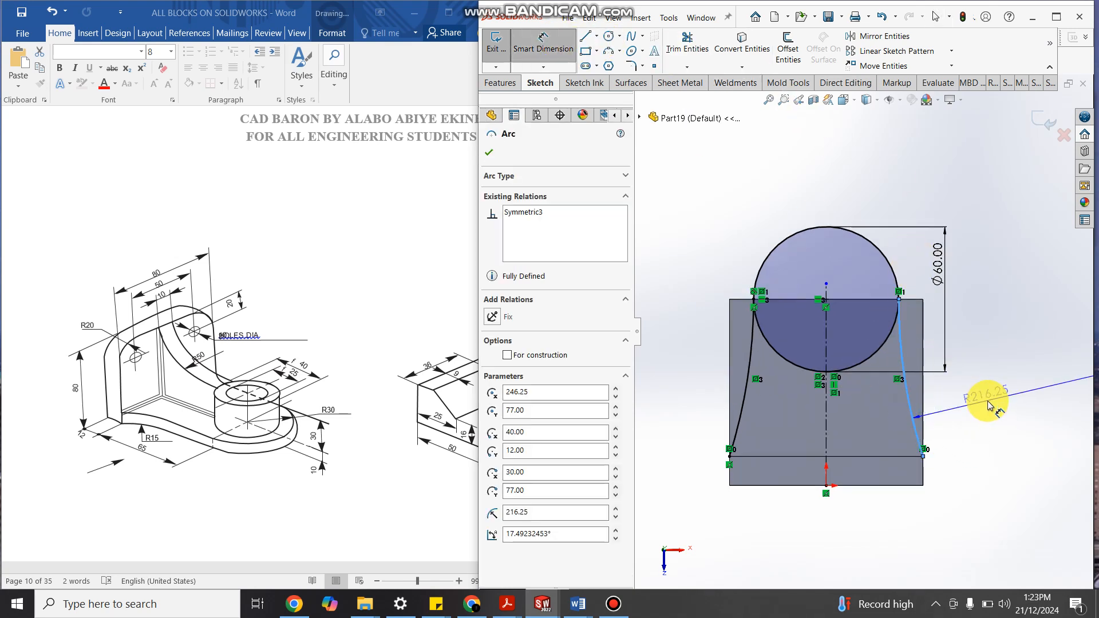
pyautogui.press('Escape')
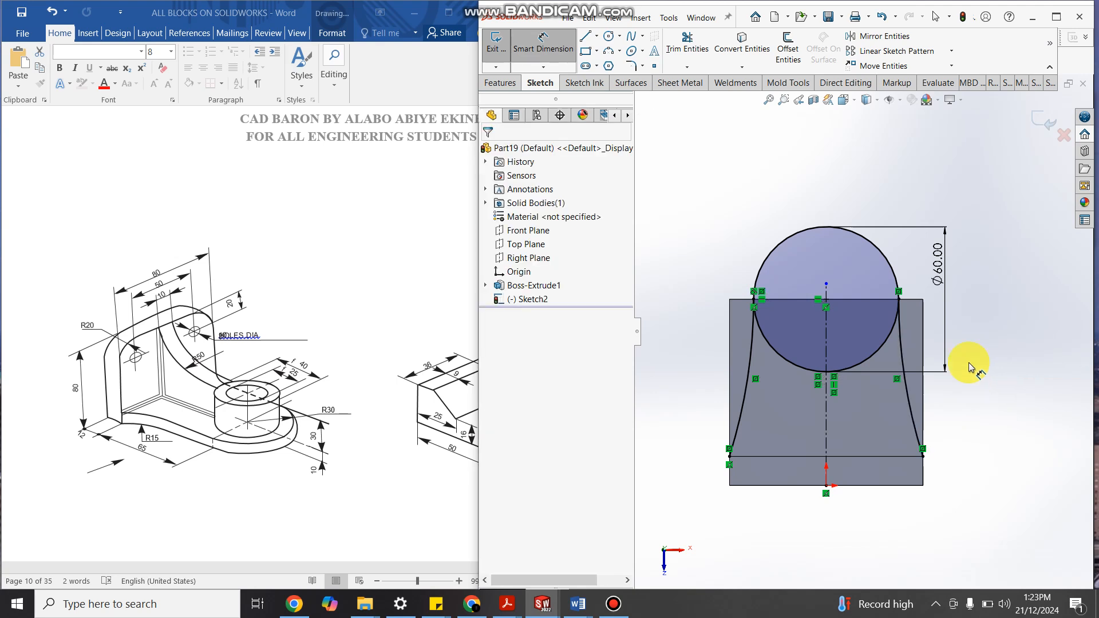
# Step: Trim away the lower half of the 60 mm circle between the two side arcs
pyautogui.scroll(1, 966, 364)
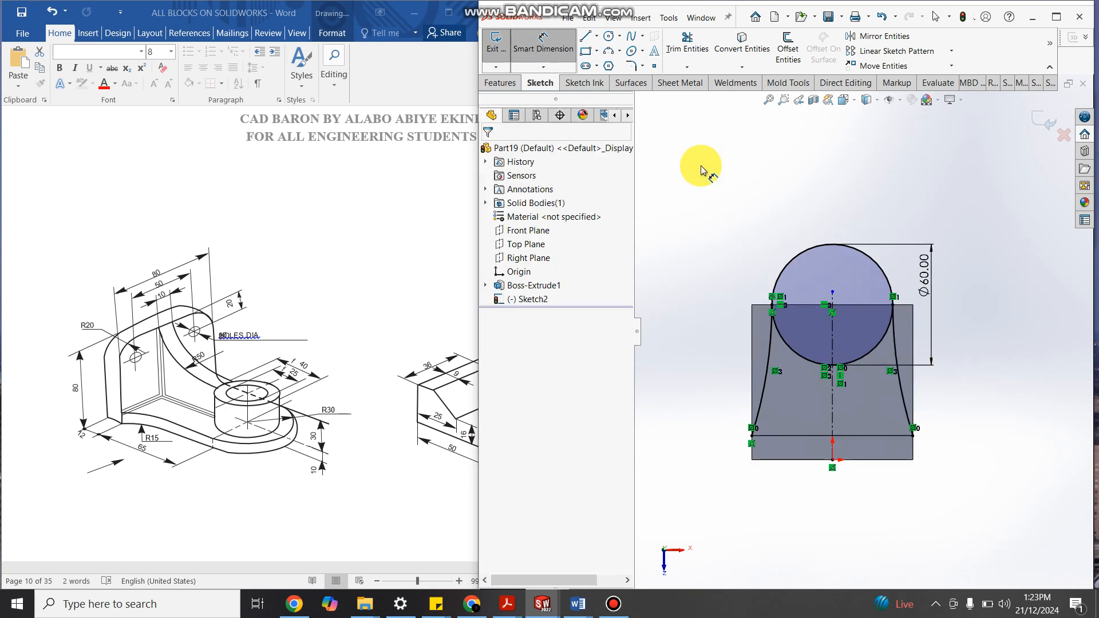
pyautogui.click(688, 53)
pyautogui.scroll(-1, 785, 386)
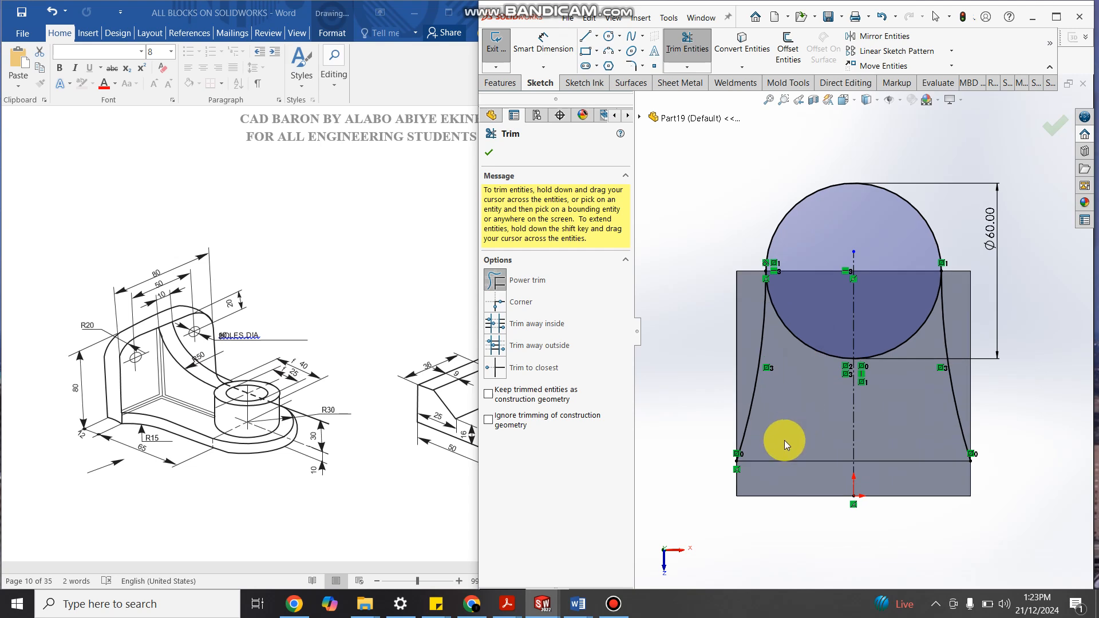
pyautogui.moveTo(806, 350)
pyautogui.mouseDown()
pyautogui.moveTo(850, 400)
pyautogui.moveTo(908, 380)
pyautogui.mouseUp()
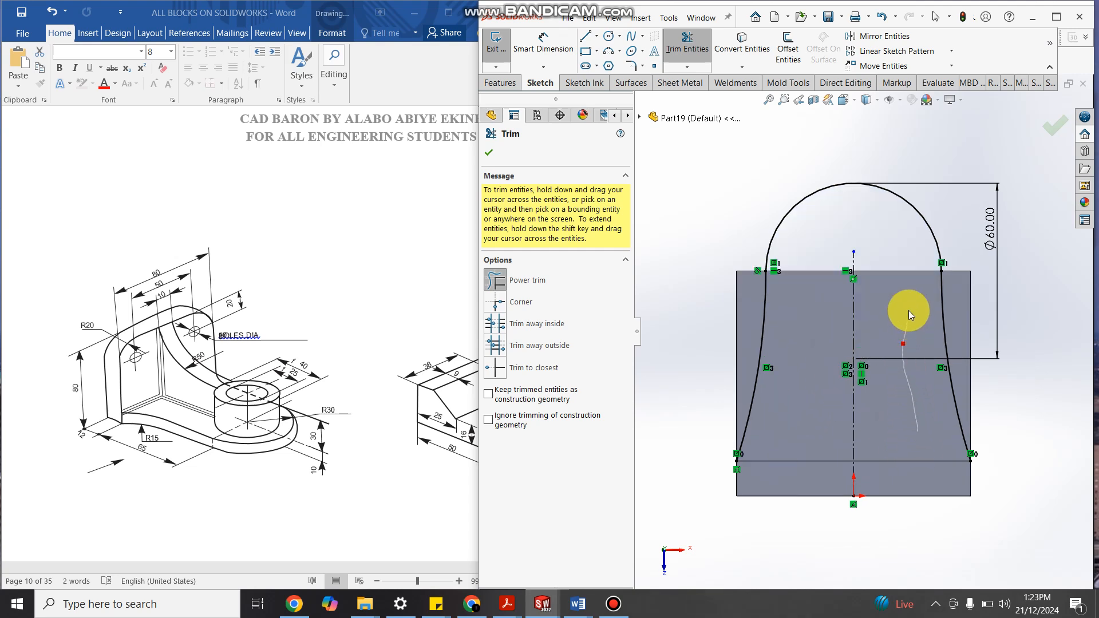
pyautogui.scroll(1, 907, 349)
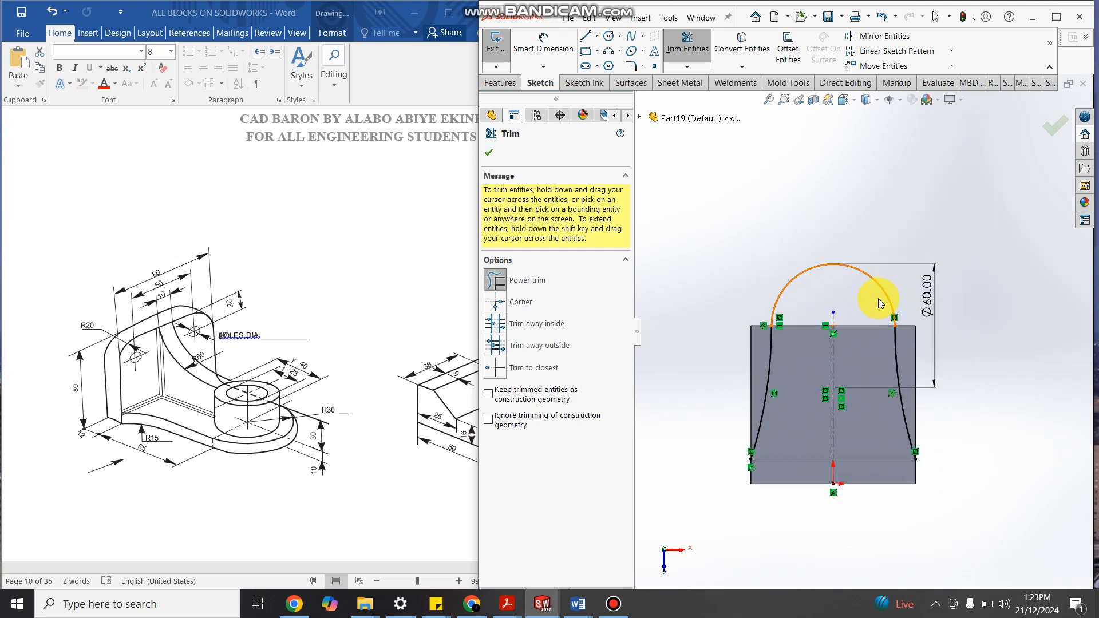
# Step: Draw lines along the base's left edge and end edge to close the corner region outside the left side arc
pyautogui.click(585, 36)
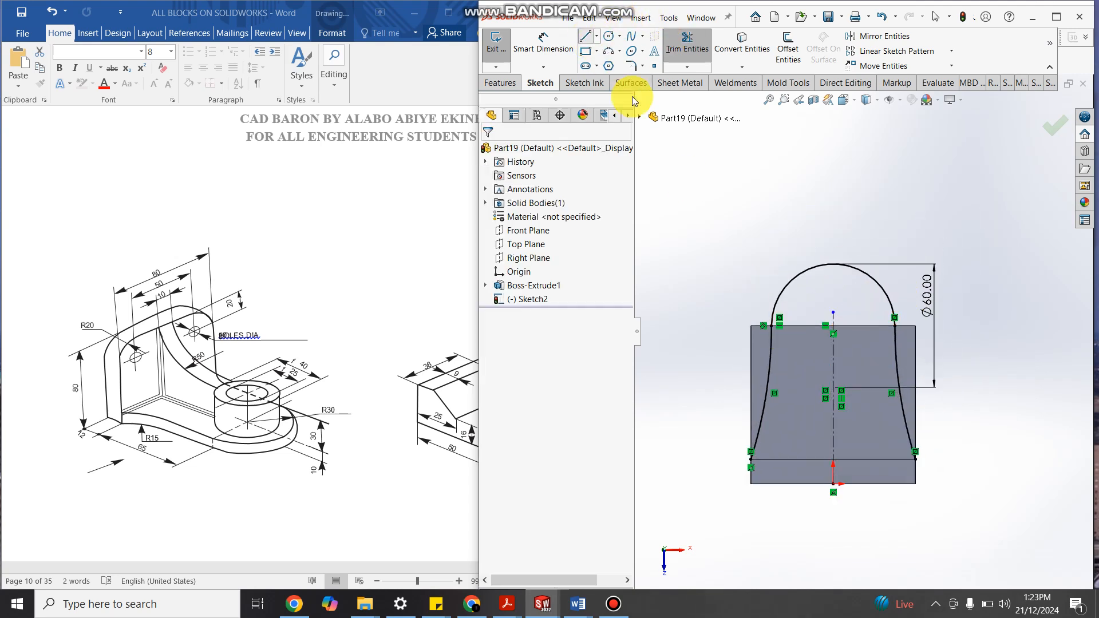
pyautogui.click(751, 457)
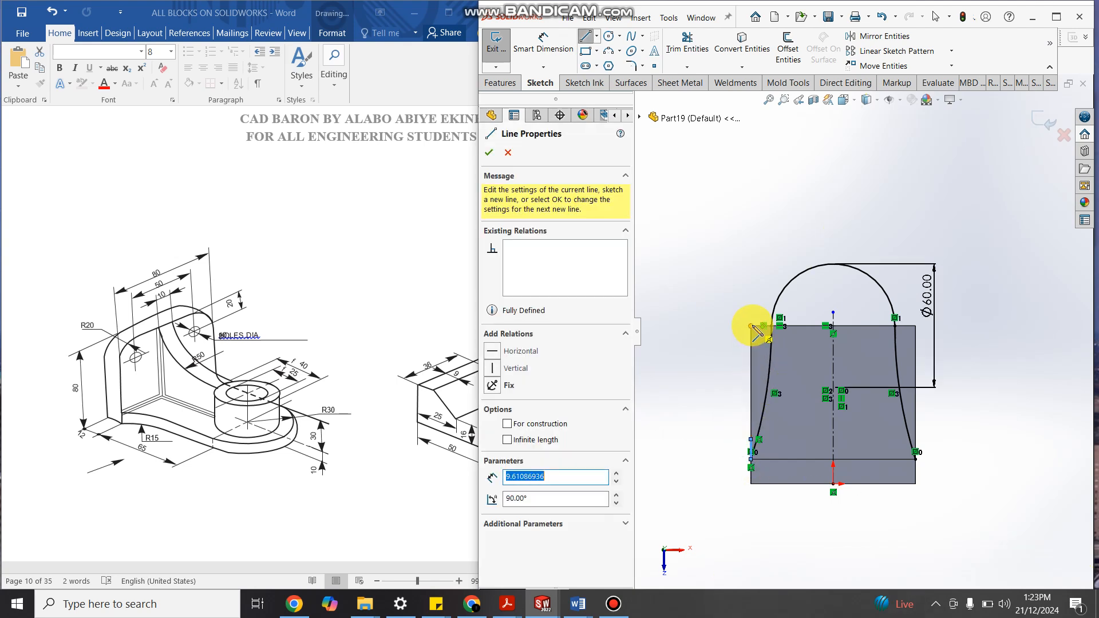
pyautogui.click(773, 326)
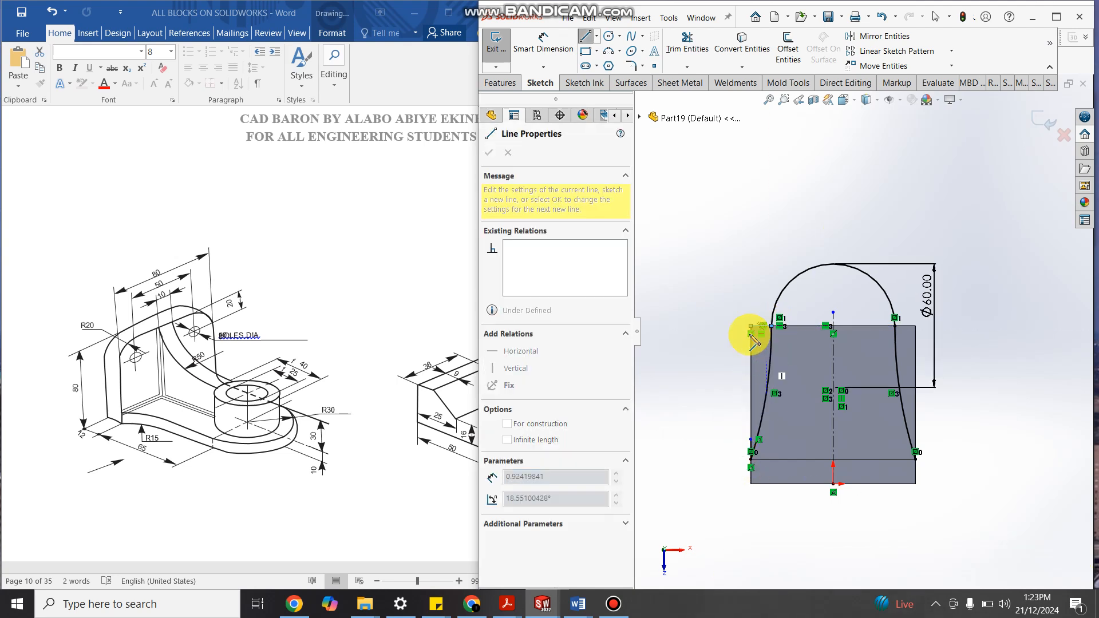
pyautogui.press('Escape')
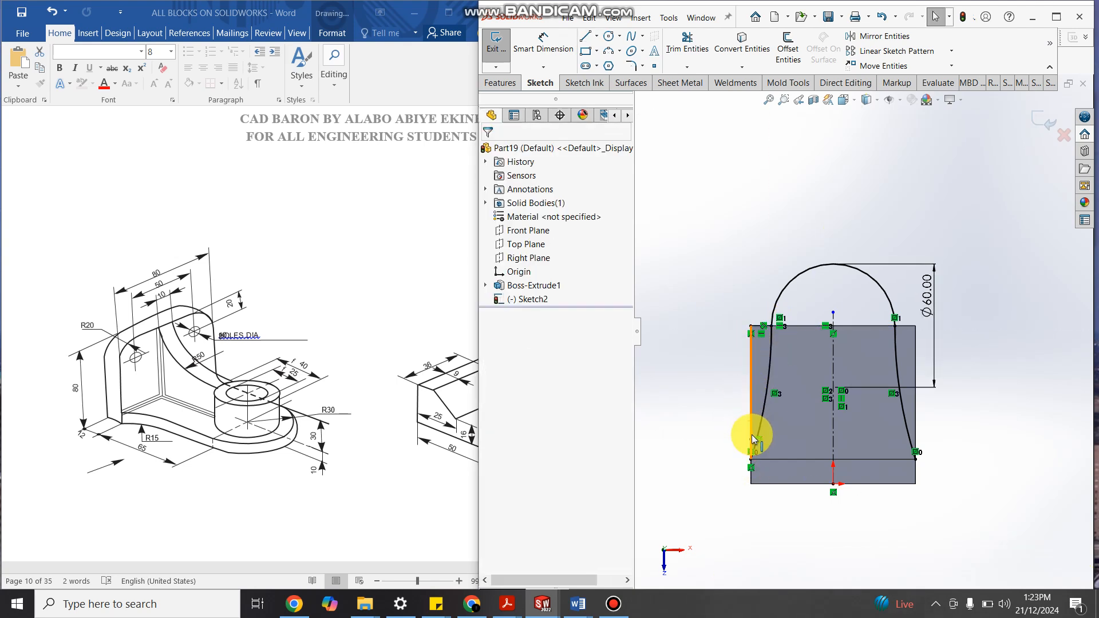
pyautogui.click(752, 326)
pyautogui.click(978, 347)
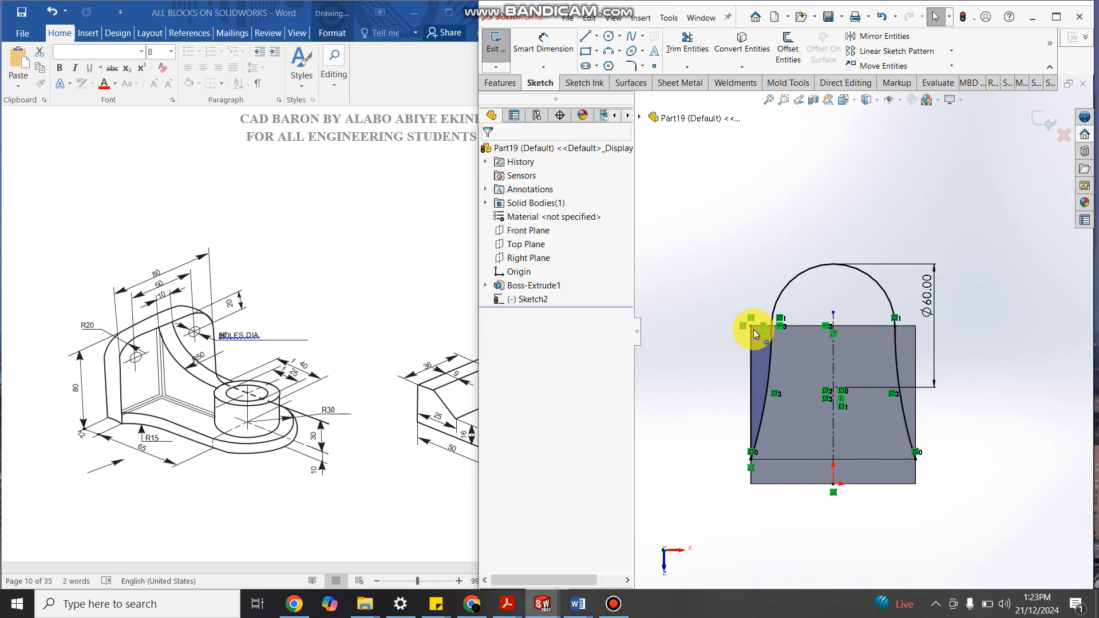
# Step: Convert the base's right edge and straight end edge into sketch entities to close the right corner region
pyautogui.click(915, 370)
pyautogui.click(736, 49)
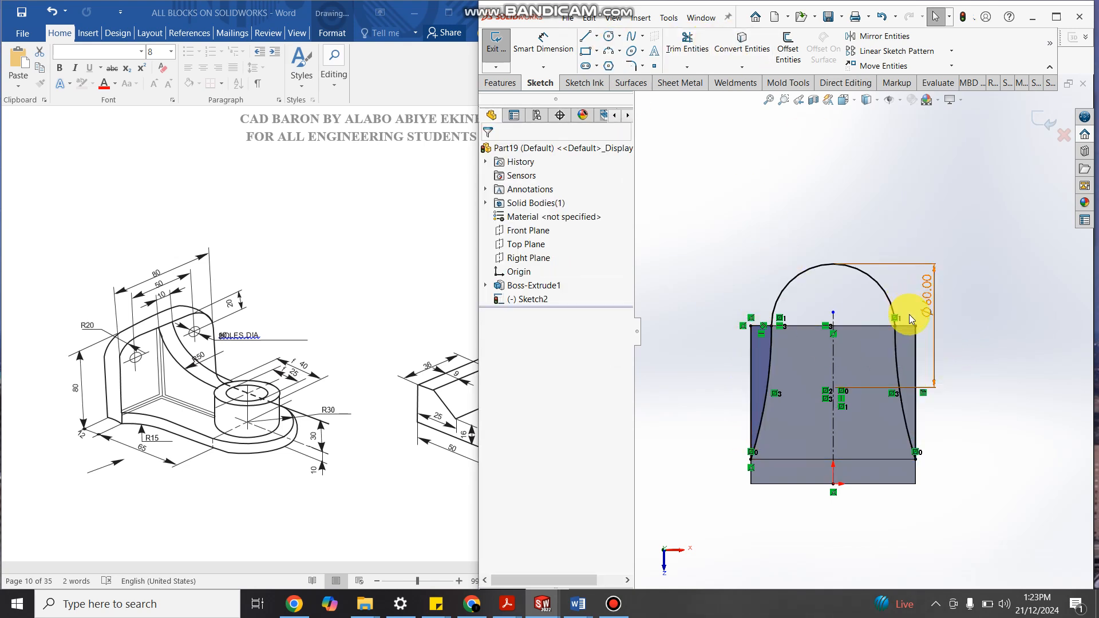
pyautogui.scroll(-4, 893, 338)
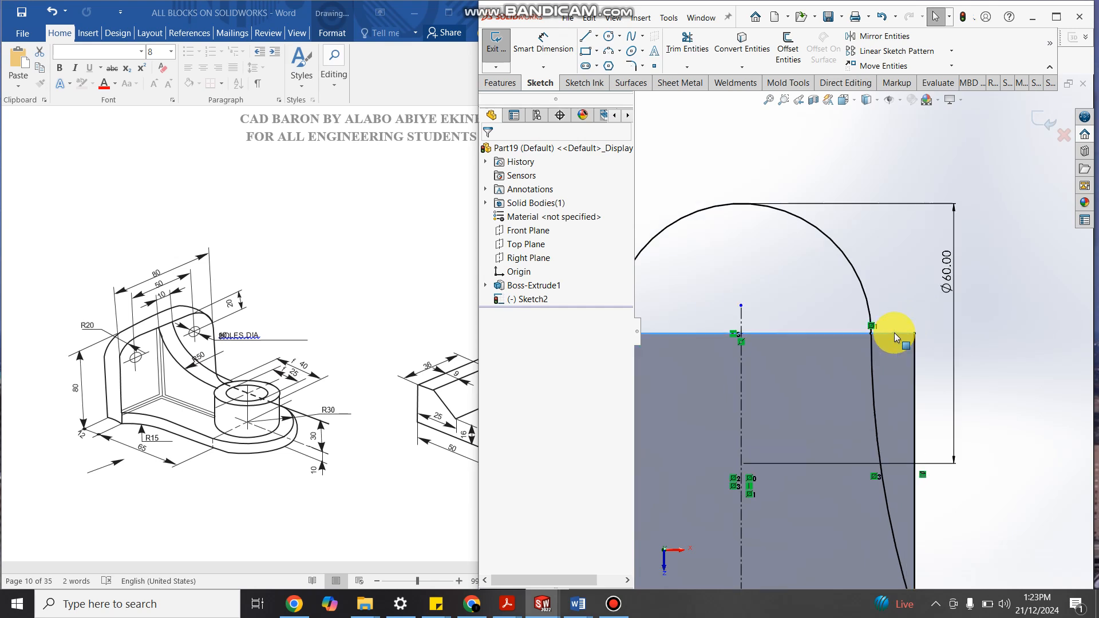
pyautogui.scroll(3, 1015, 314)
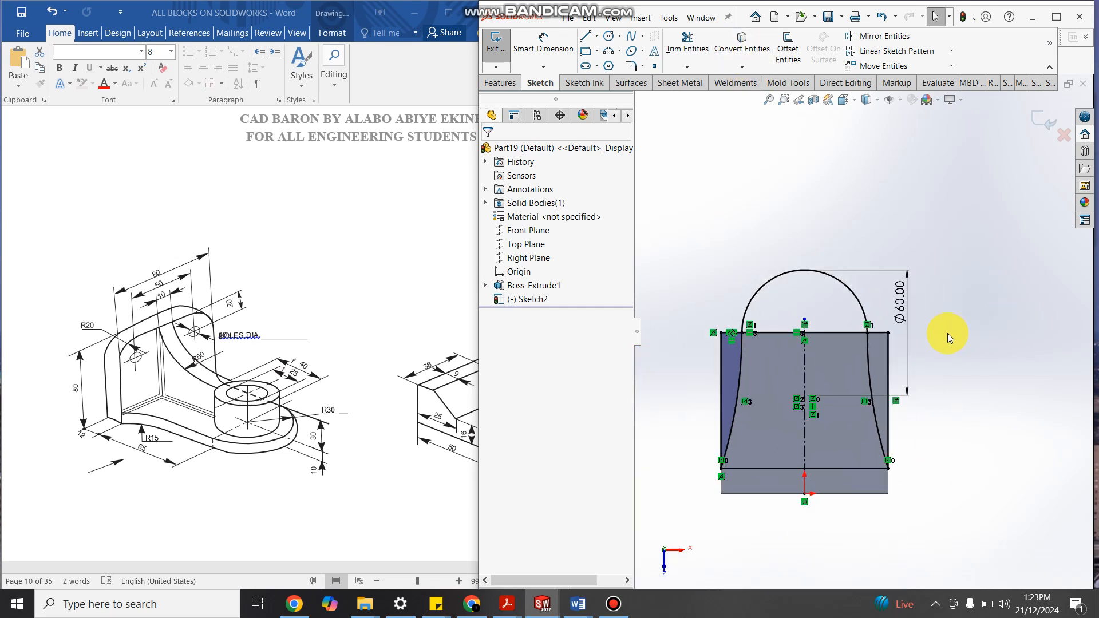
pyautogui.scroll(-3, 876, 338)
pyautogui.scroll(2, 870, 328)
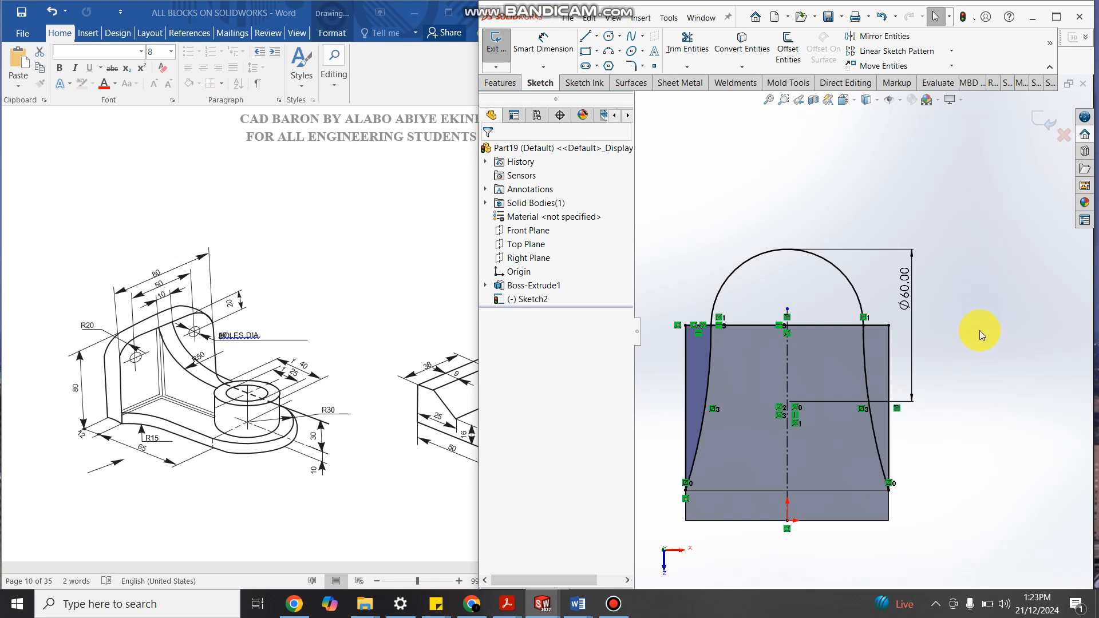
# Step: Cut-extrude the two corner regions outside the side arcs with a Mid Plane depth of 80 mm
pyautogui.click(509, 86)
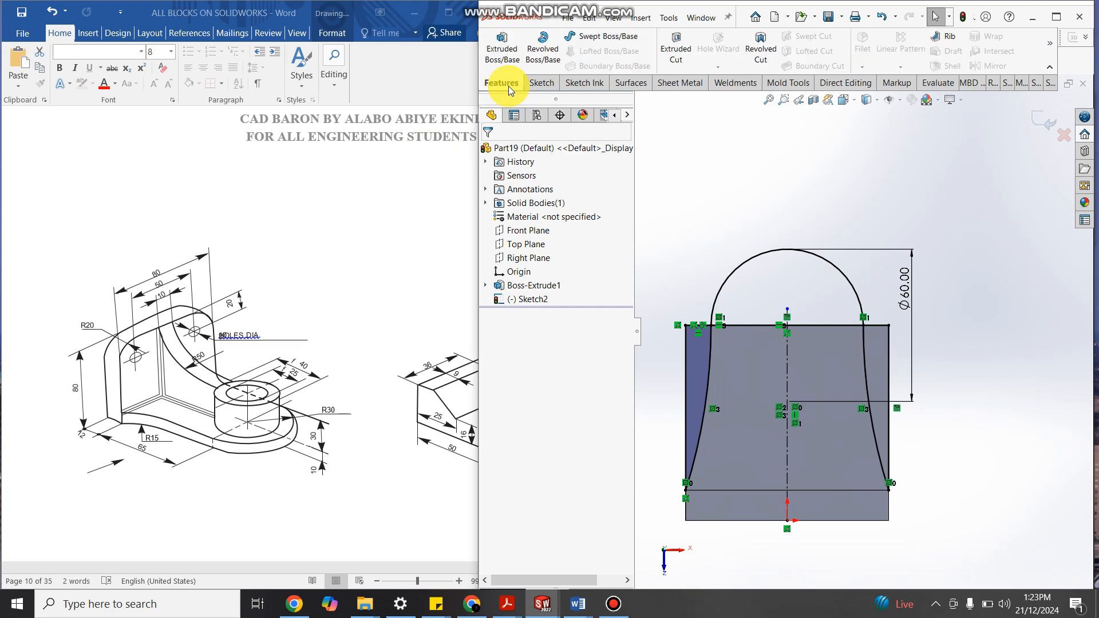
pyautogui.click(679, 39)
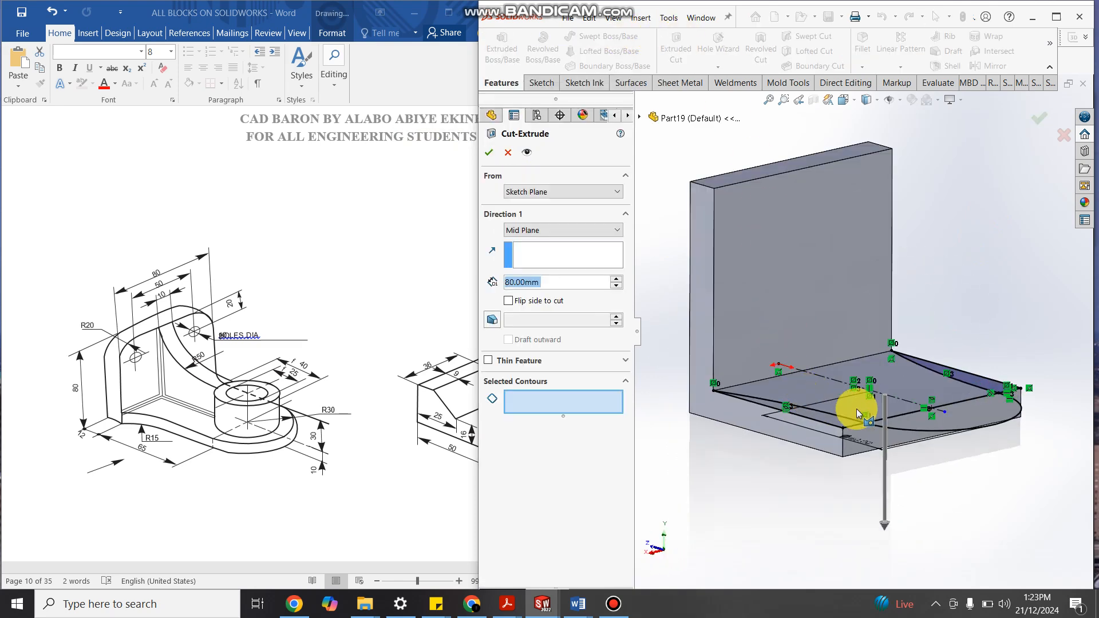
pyautogui.scroll(-2, 835, 408)
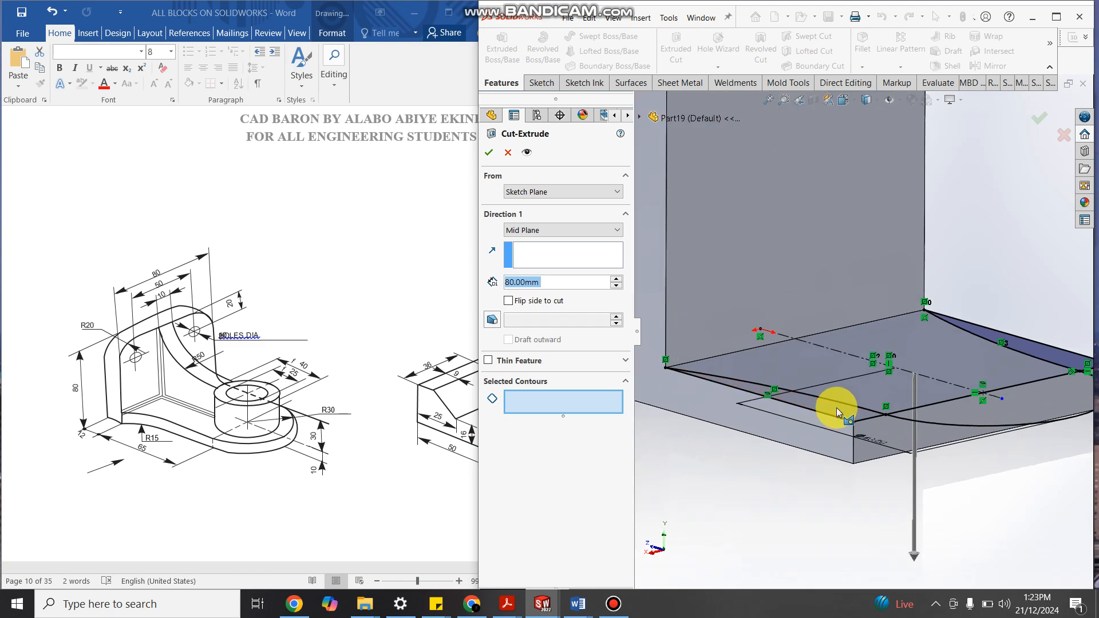
pyautogui.click(837, 408)
pyautogui.scroll(2, 956, 375)
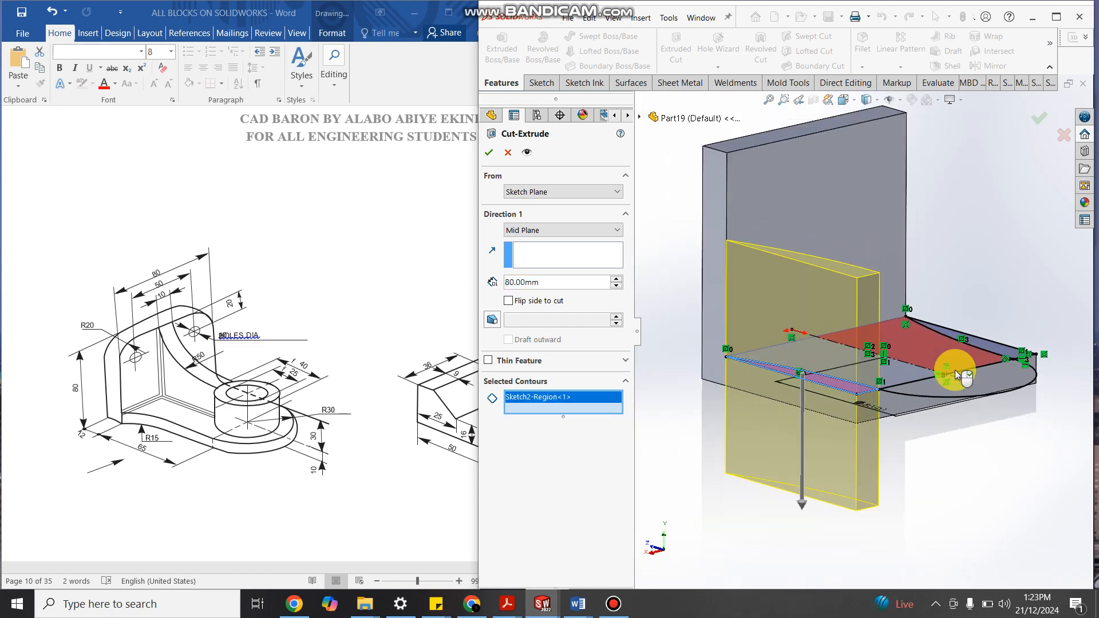
pyautogui.click(999, 351)
pyautogui.moveTo(984, 442)
pyautogui.mouseDown(button='middle')
pyautogui.moveTo(939, 442)
pyautogui.moveTo(979, 522)
pyautogui.mouseUp(button='middle')
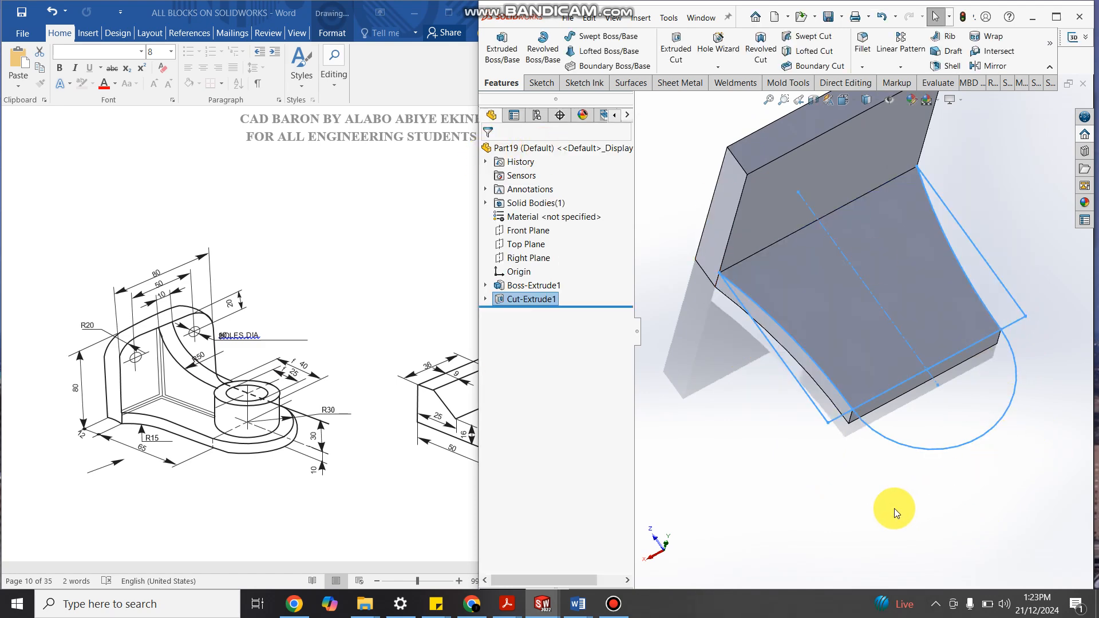
# Step: Reuse the cut's sketch for a boss extrusion of the semicircular end region, with a depth of 10 mm
pyautogui.click(485, 299)
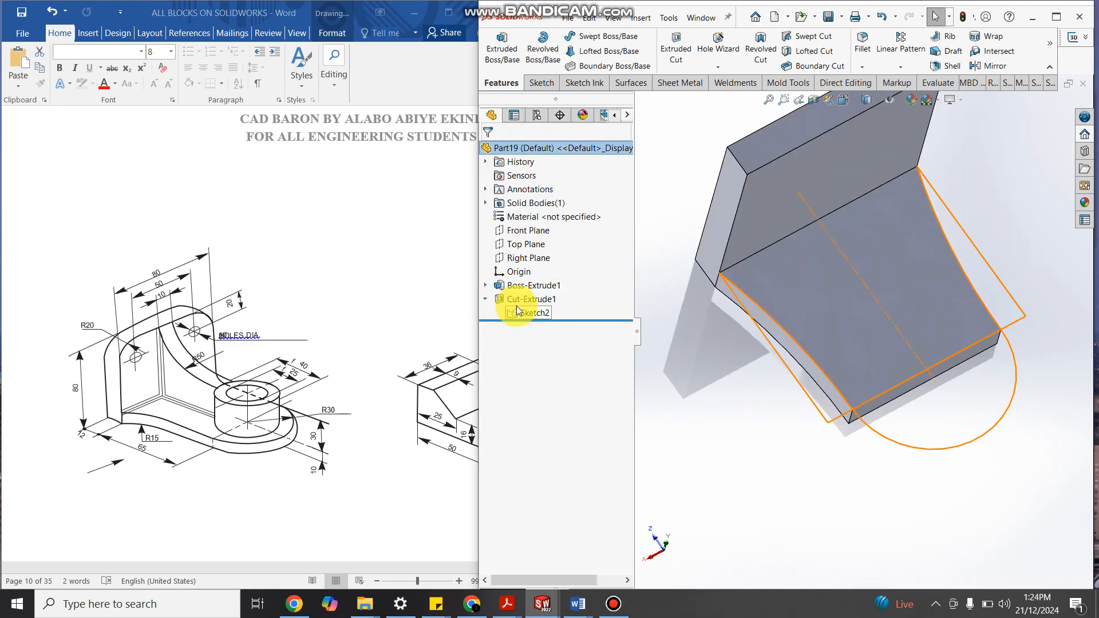
pyautogui.click(517, 312)
pyautogui.click(499, 46)
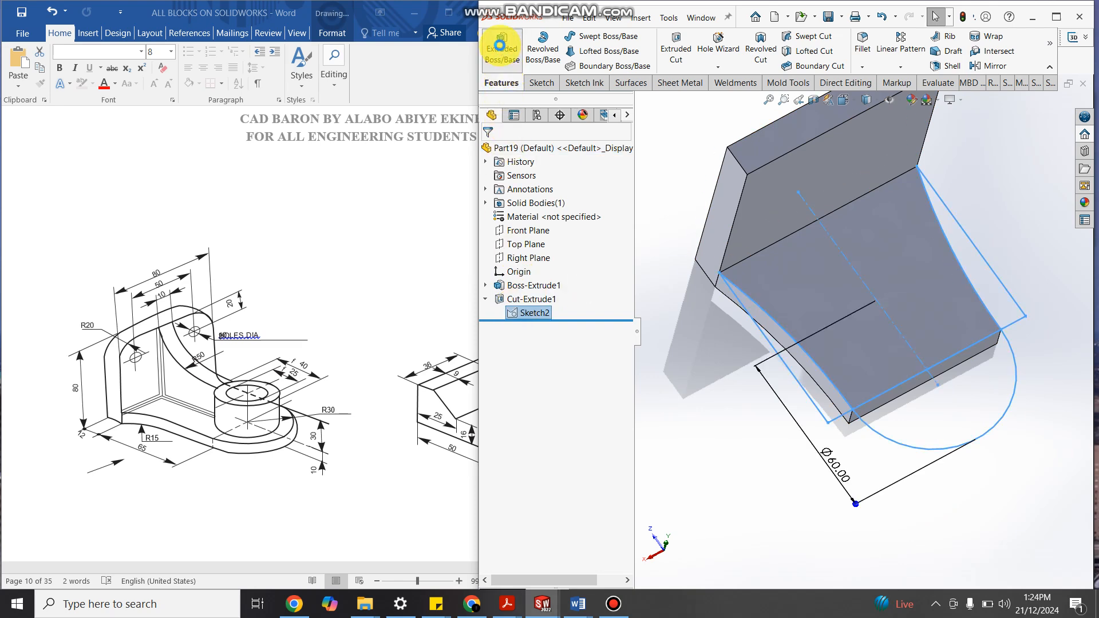
pyautogui.click(971, 408)
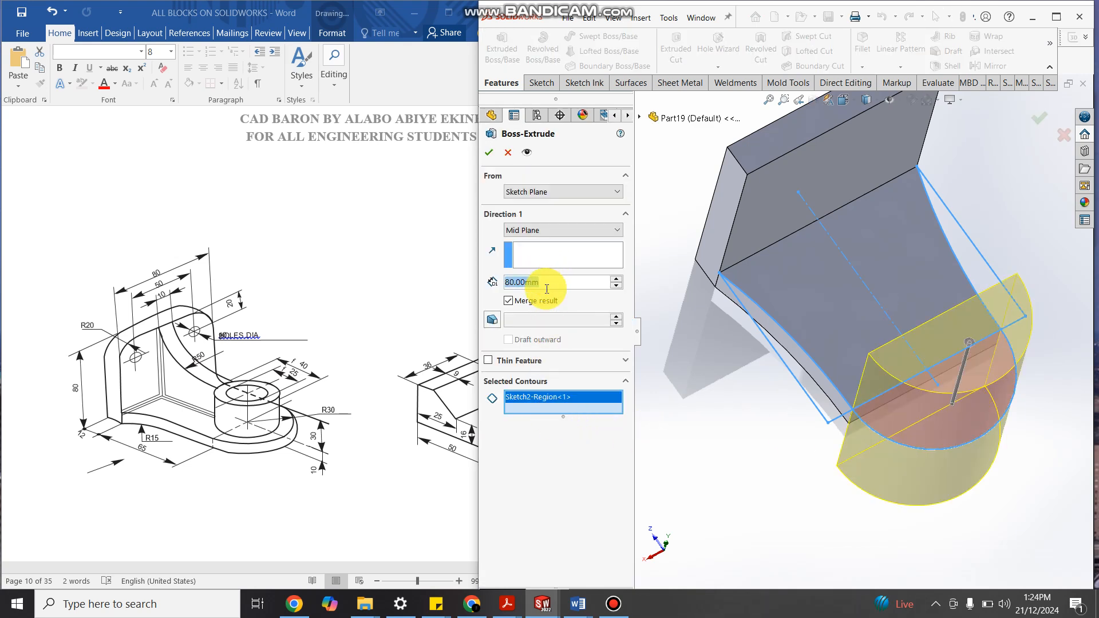
pyautogui.write('10')
pyautogui.press('Return')
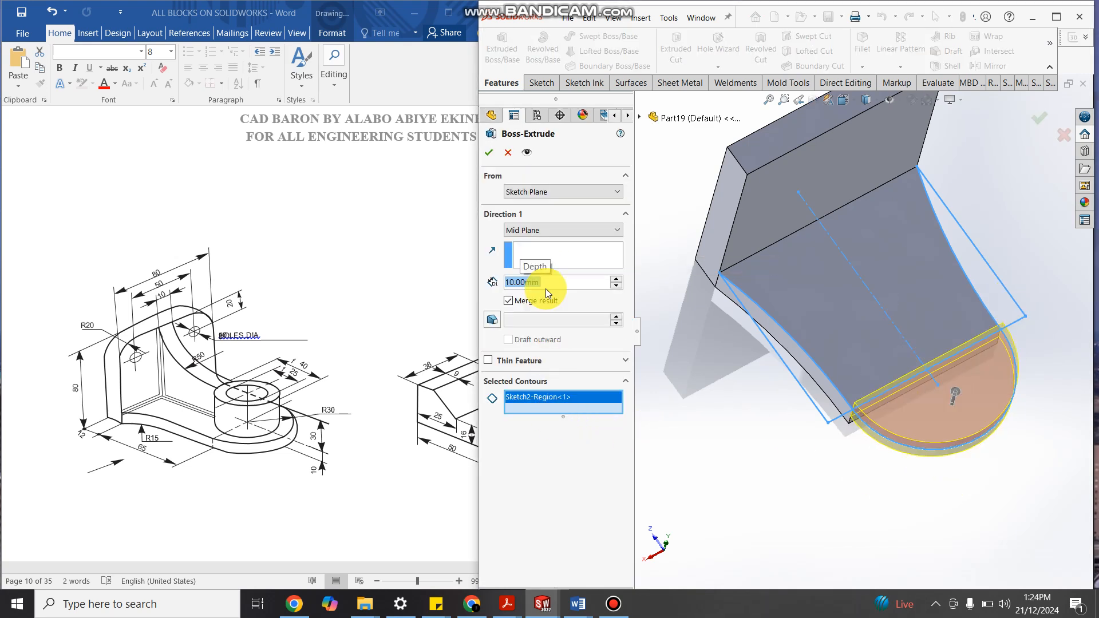
# Step: Change the semicircular end's extrusion to Blind, reverse it downward into line with the base plate, and accept it
pyautogui.moveTo(850, 416); pyautogui.dragTo(892, 377, button='middle')
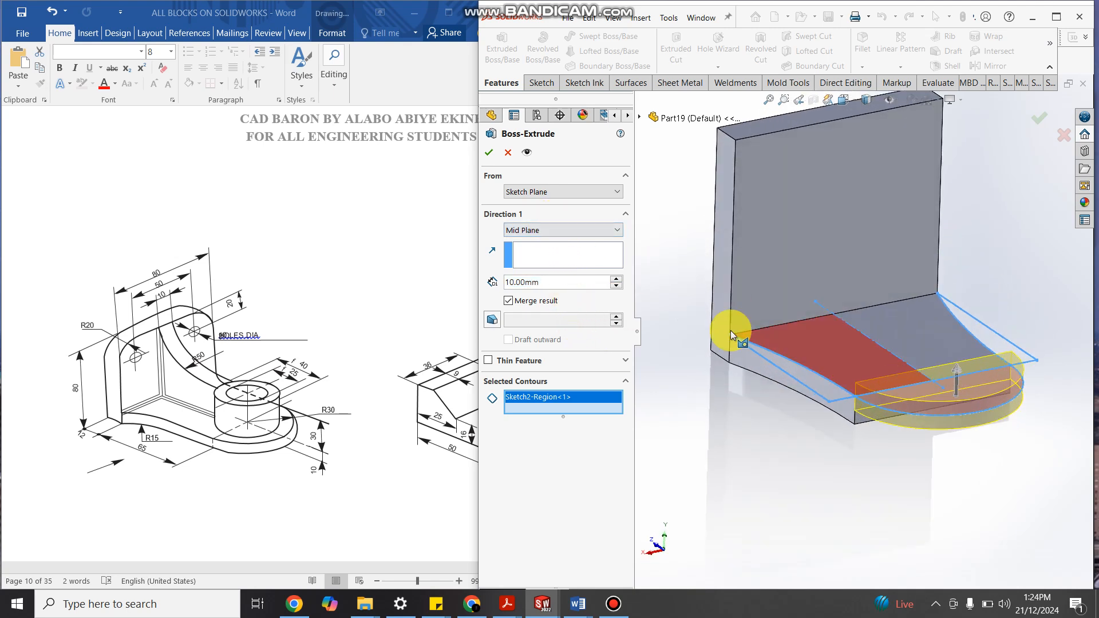
pyautogui.click(517, 228)
pyautogui.click(517, 243)
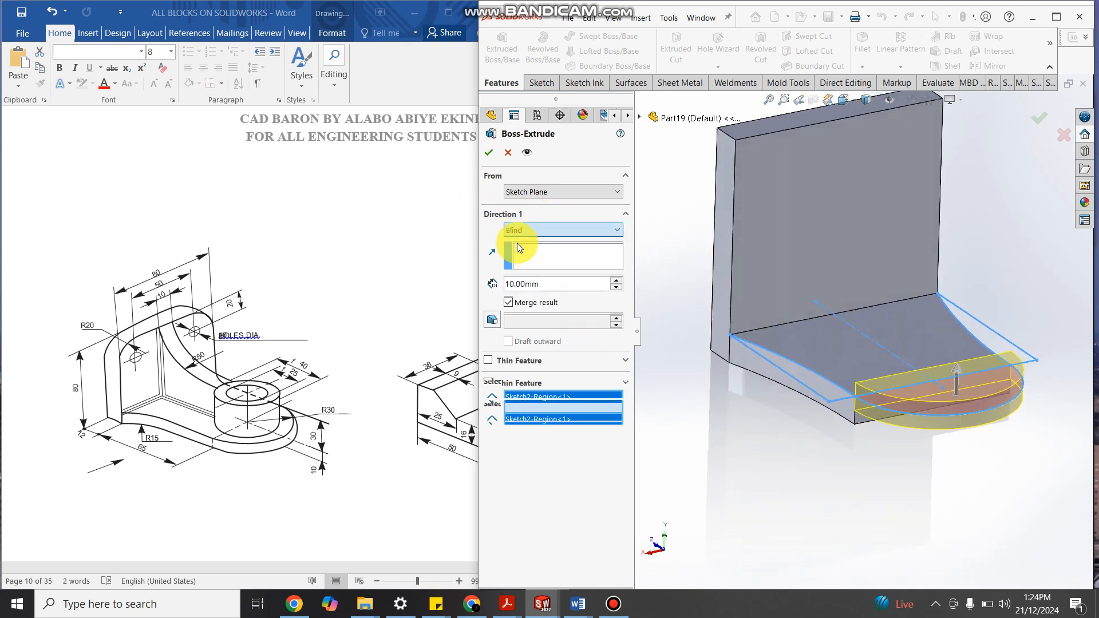
pyautogui.click(492, 231)
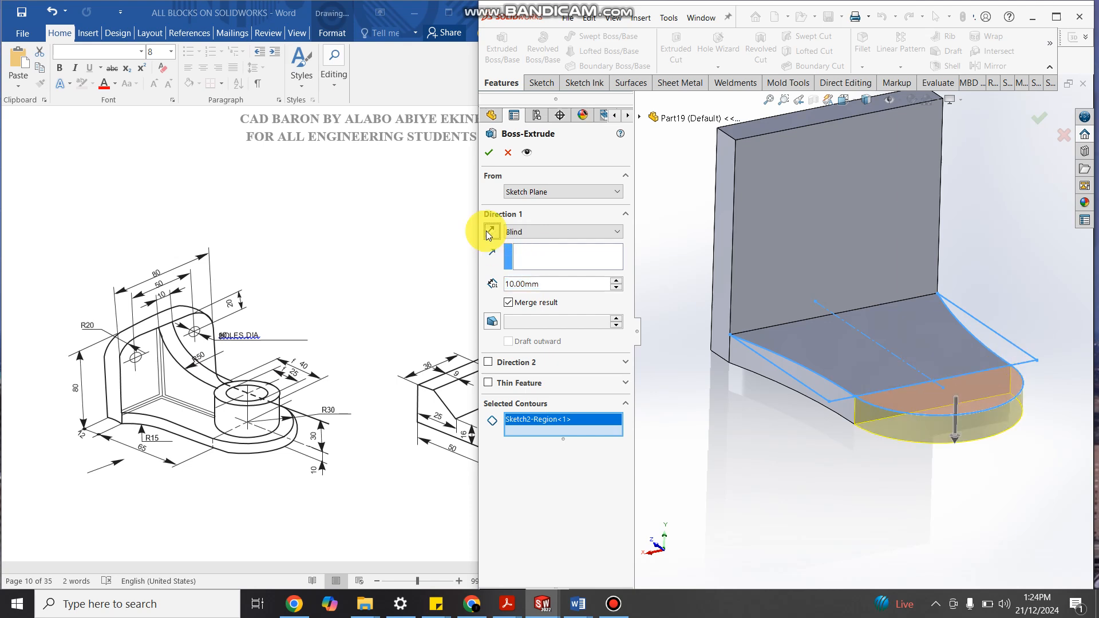
pyautogui.moveTo(850, 436); pyautogui.dragTo(719, 423, button='middle')
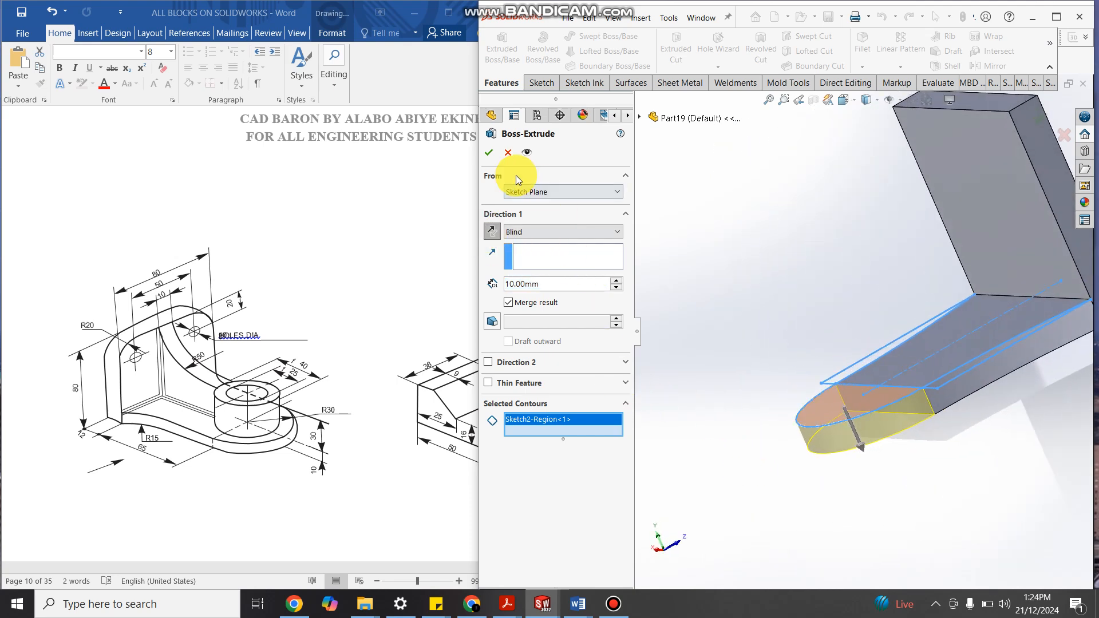
pyautogui.click(489, 152)
pyautogui.scroll(3, 843, 360)
pyautogui.moveTo(843, 361); pyautogui.dragTo(940, 315, button='middle')
pyautogui.scroll(-2, 938, 312)
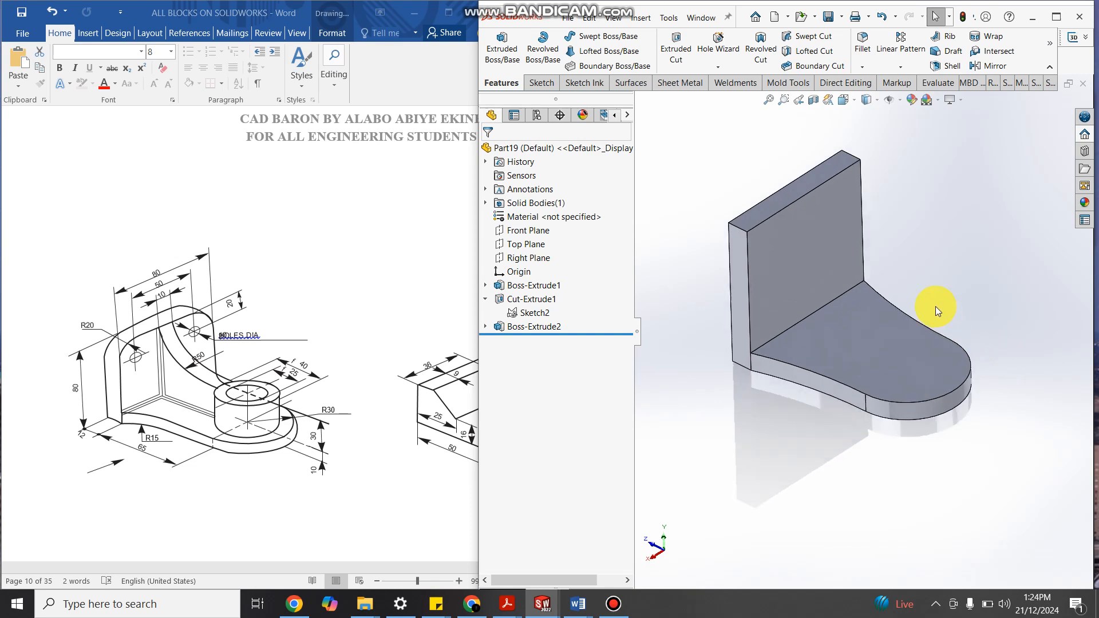
# Step: Turn on the Perspective and Cartoon display settings for the model view
pyautogui.click(962, 97)
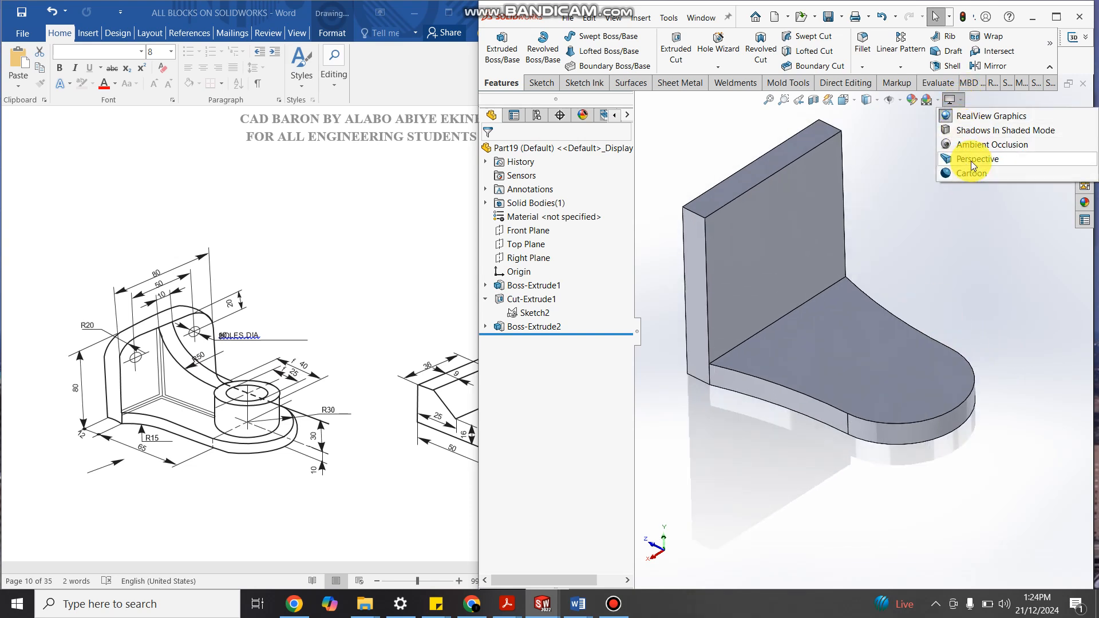
pyautogui.click(971, 161)
pyautogui.click(963, 102)
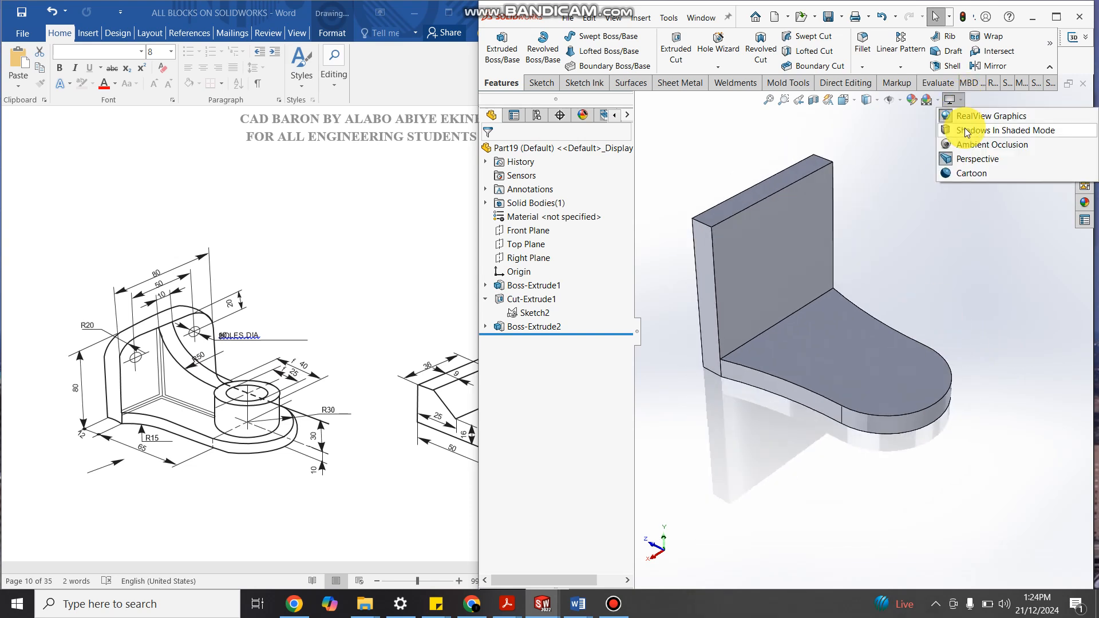
pyautogui.click(964, 173)
# Step: Start a new sketch on the top face of the base plate
pyautogui.moveTo(820, 231); pyautogui.dragTo(902, 376, button='middle')
pyautogui.click(902, 376)
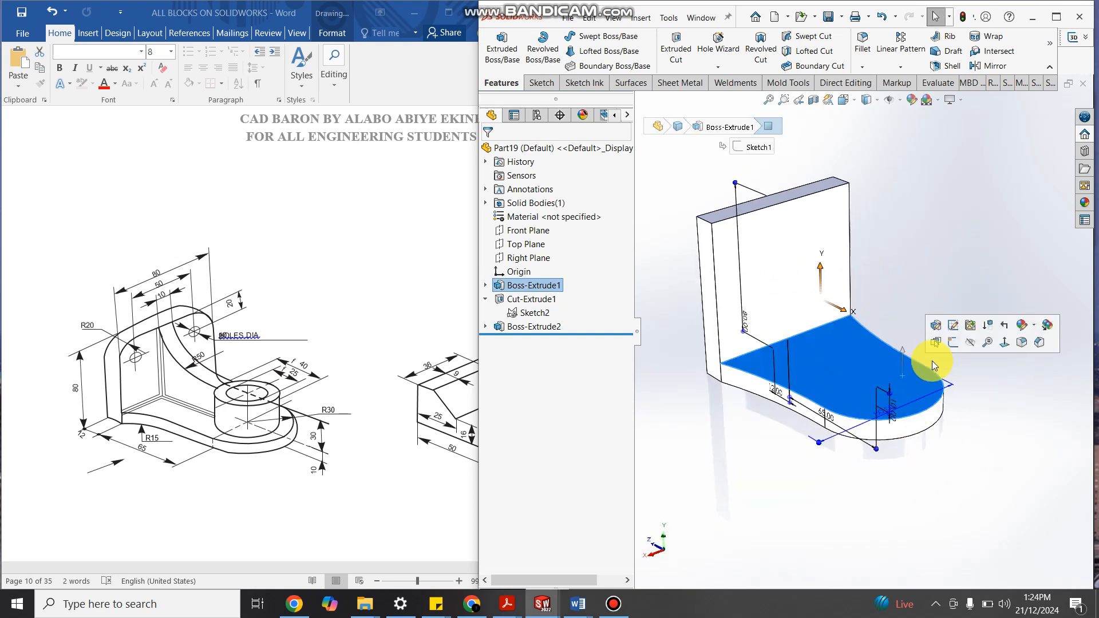
pyautogui.click(959, 331)
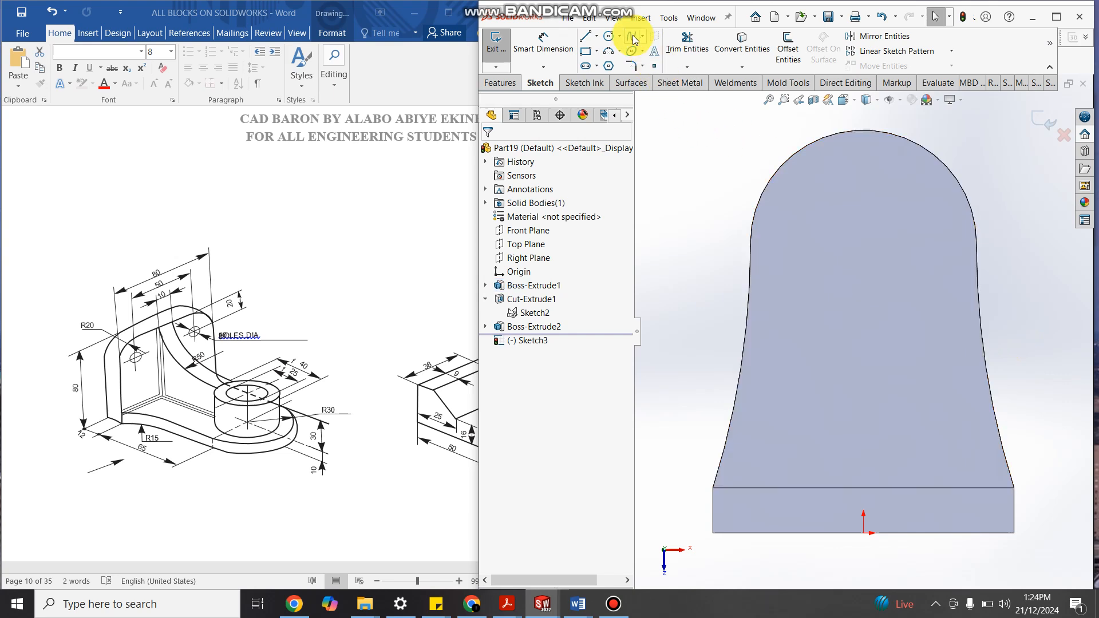
# Step: Sketch two concentric circles of about 18.5 mm and 12.9 mm radius on the centre of the plate's semicircular end
pyautogui.click(605, 38)
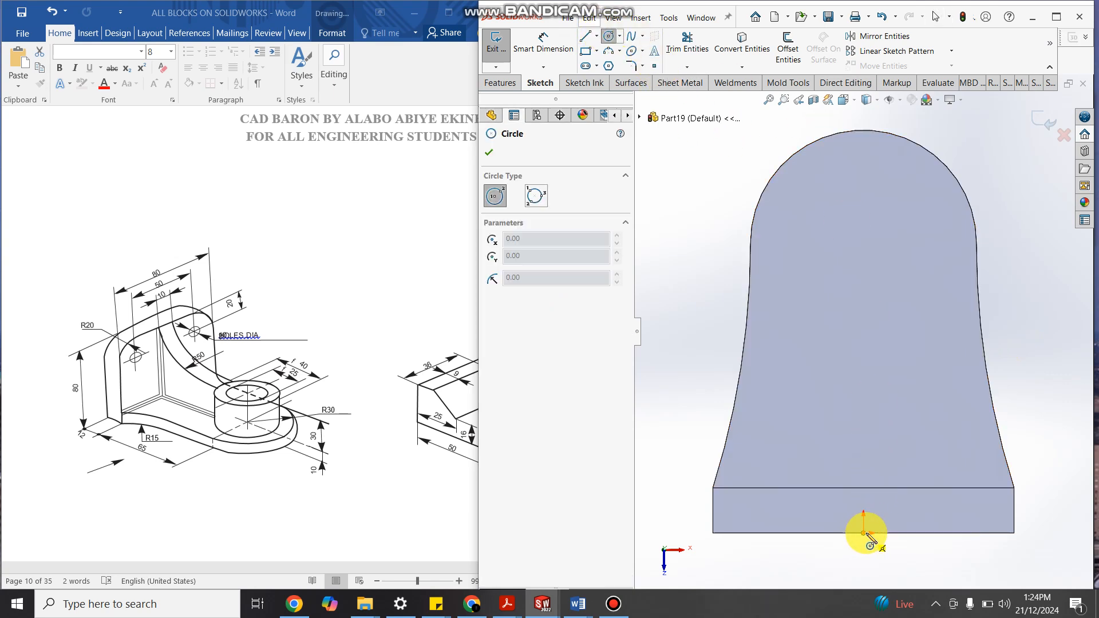
pyautogui.click(864, 229)
pyautogui.click(918, 272)
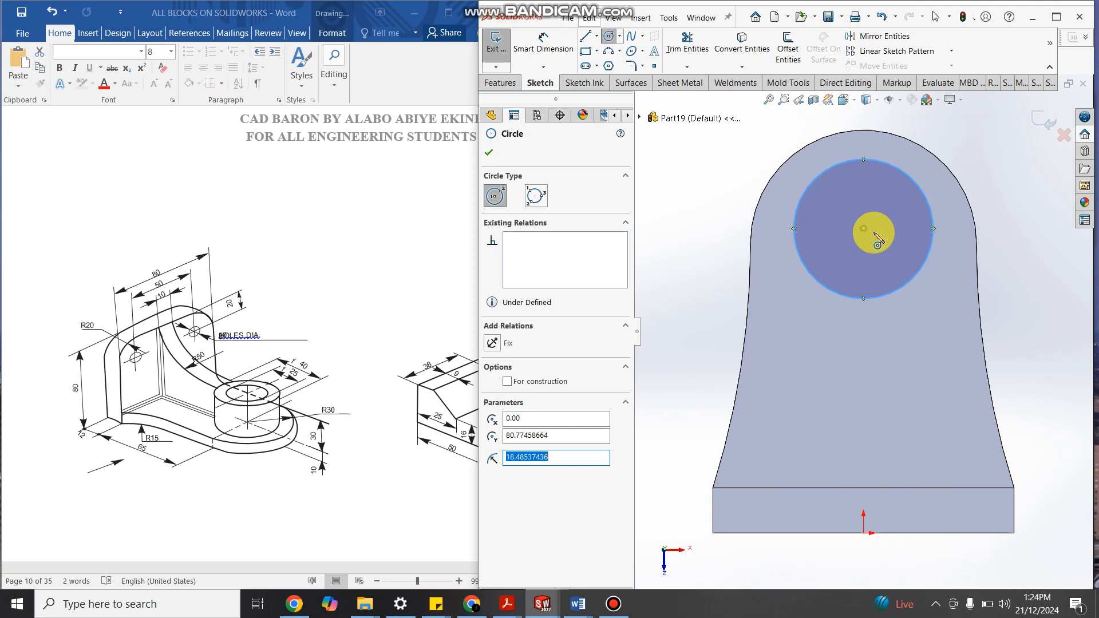
pyautogui.click(863, 229)
pyautogui.click(907, 249)
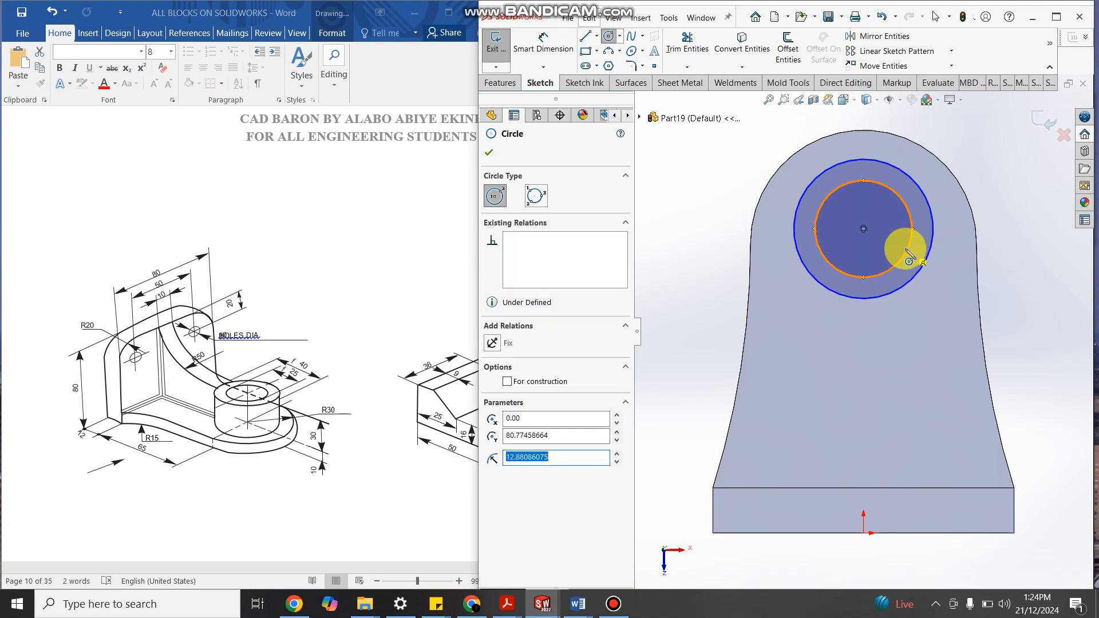
pyautogui.press('Escape')
# Step: Dimension the outer circle's diameter as 40 mm and the inner circle's diameter as 25 mm
pyautogui.click(542, 41)
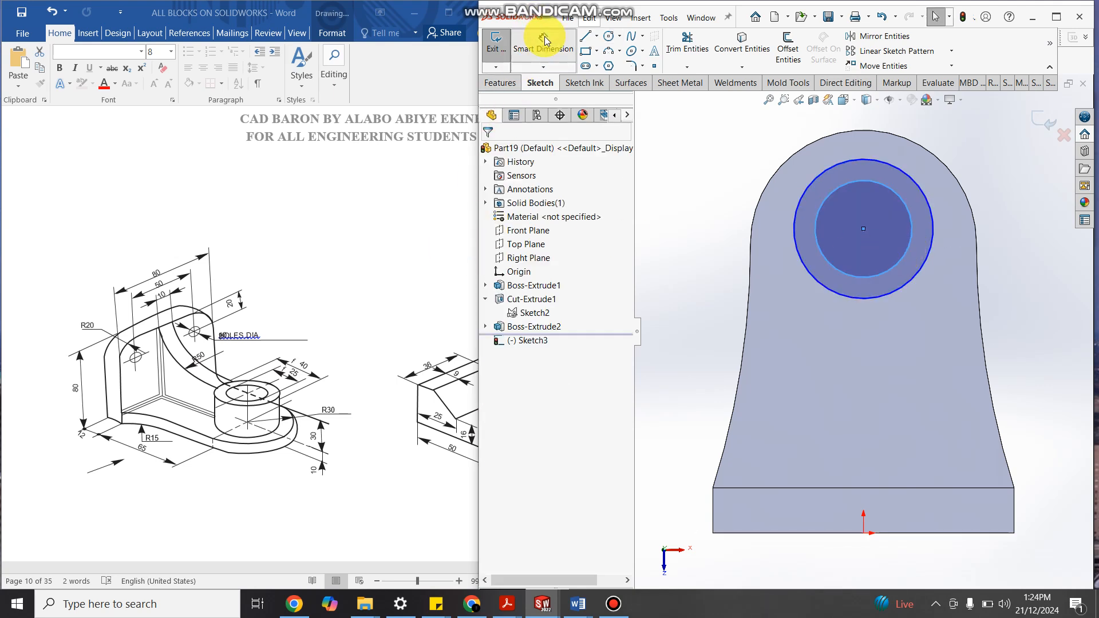
pyautogui.click(911, 274)
pyautogui.click(1015, 262)
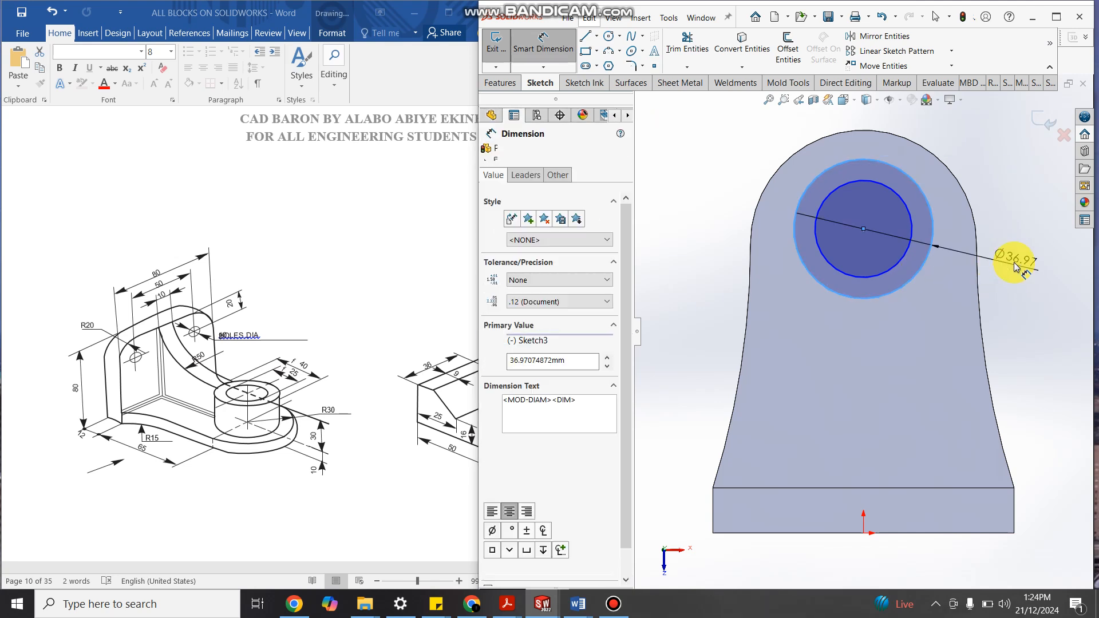
pyautogui.press('Return')
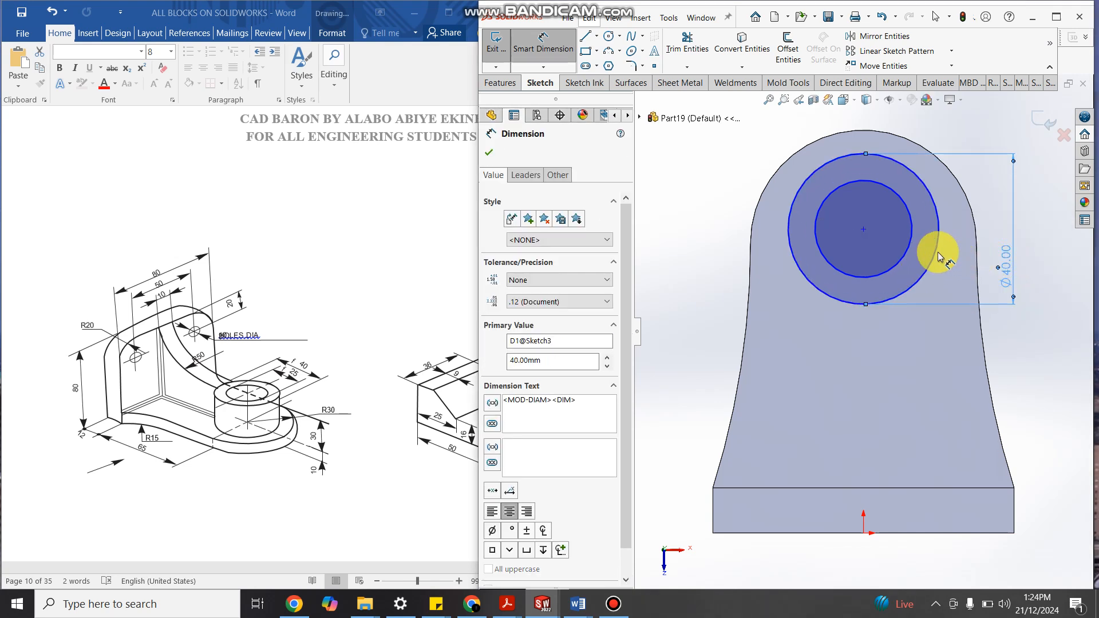
pyautogui.click(908, 236)
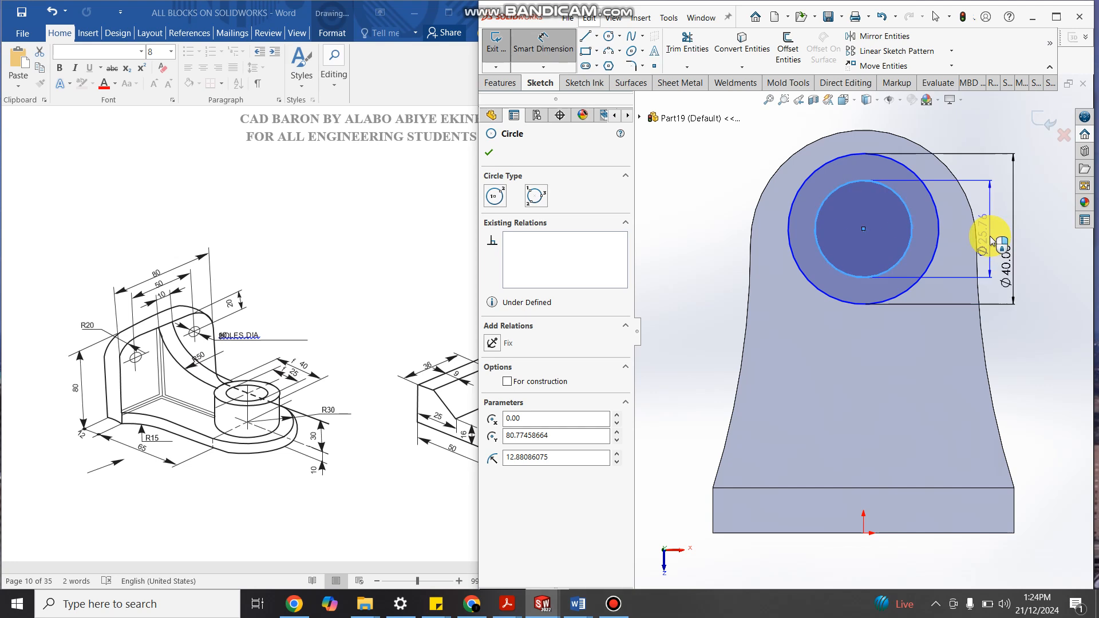
pyautogui.click(991, 241)
pyautogui.write('25')
pyautogui.press('Return')
pyautogui.click(517, 153)
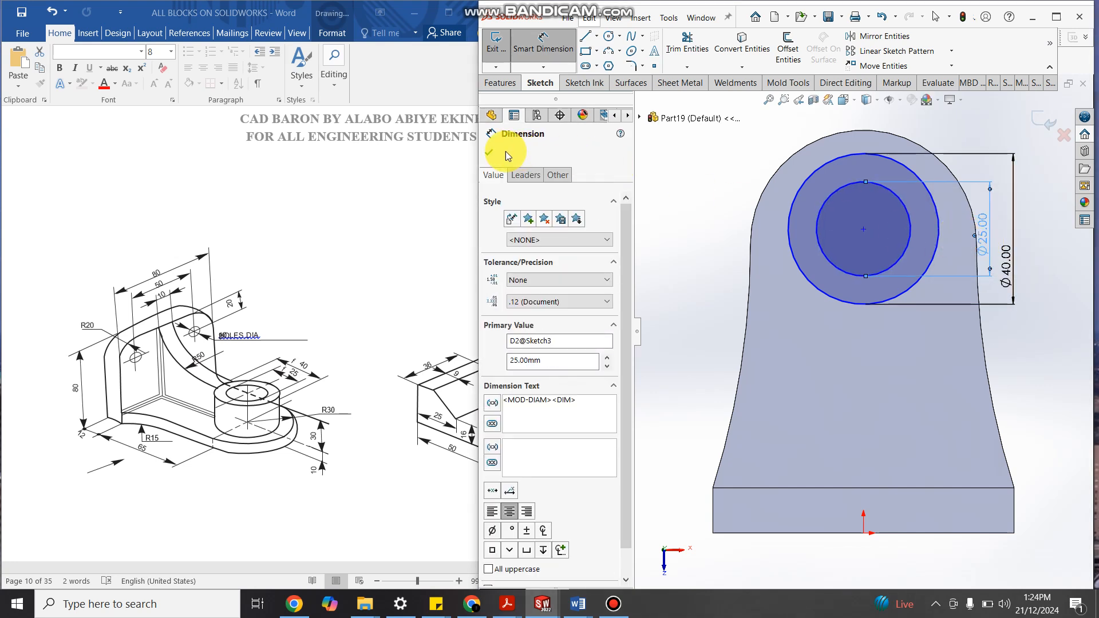
pyautogui.click(488, 155)
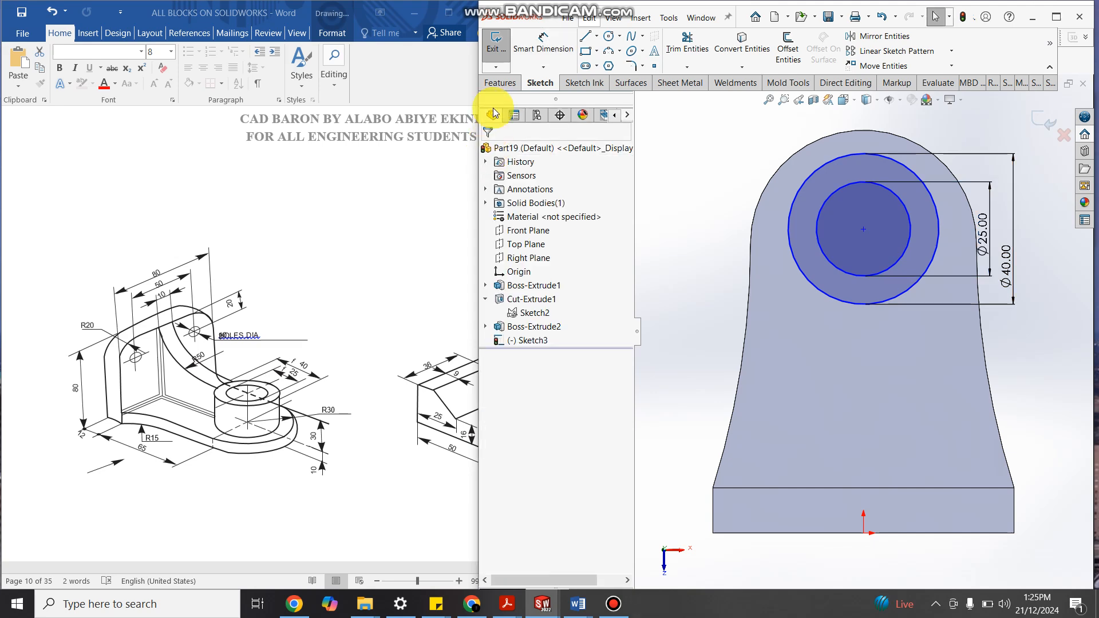
# Step: Extrude the ring between the two circles upward 30 mm as a blind boss merged with the base plate
pyautogui.click(496, 90)
pyautogui.click(498, 53)
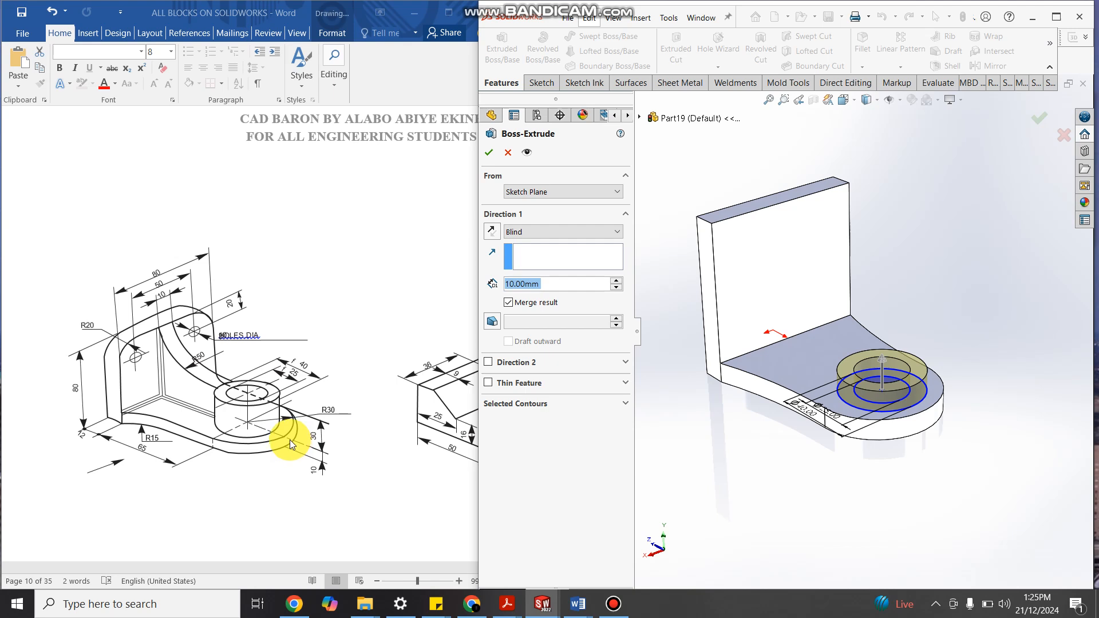
pyautogui.write('30')
pyautogui.press('Return')
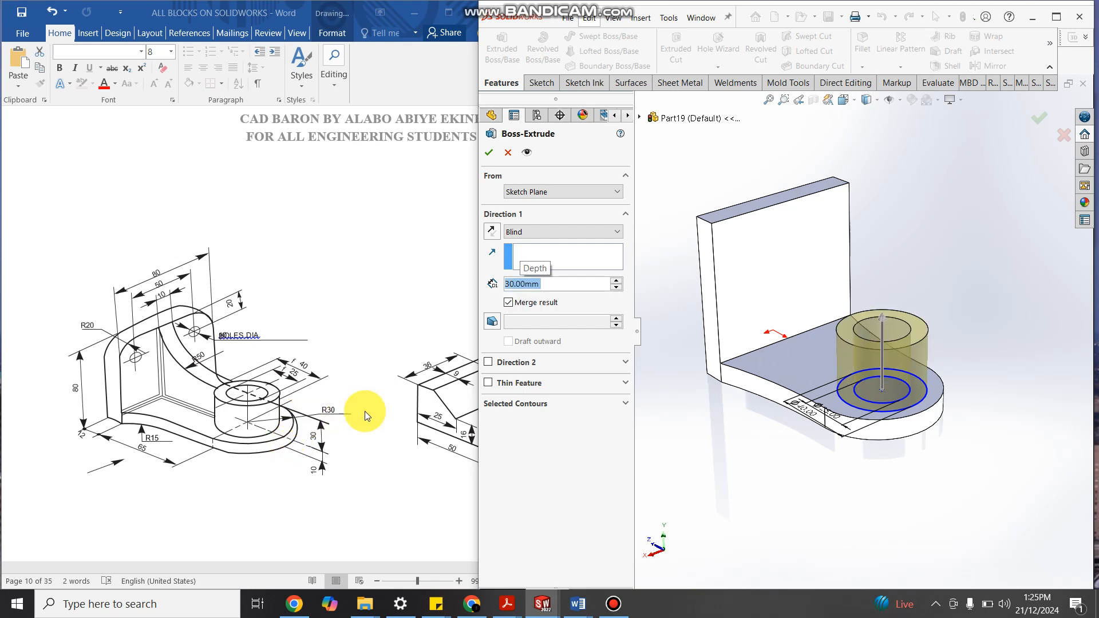
pyautogui.click(486, 153)
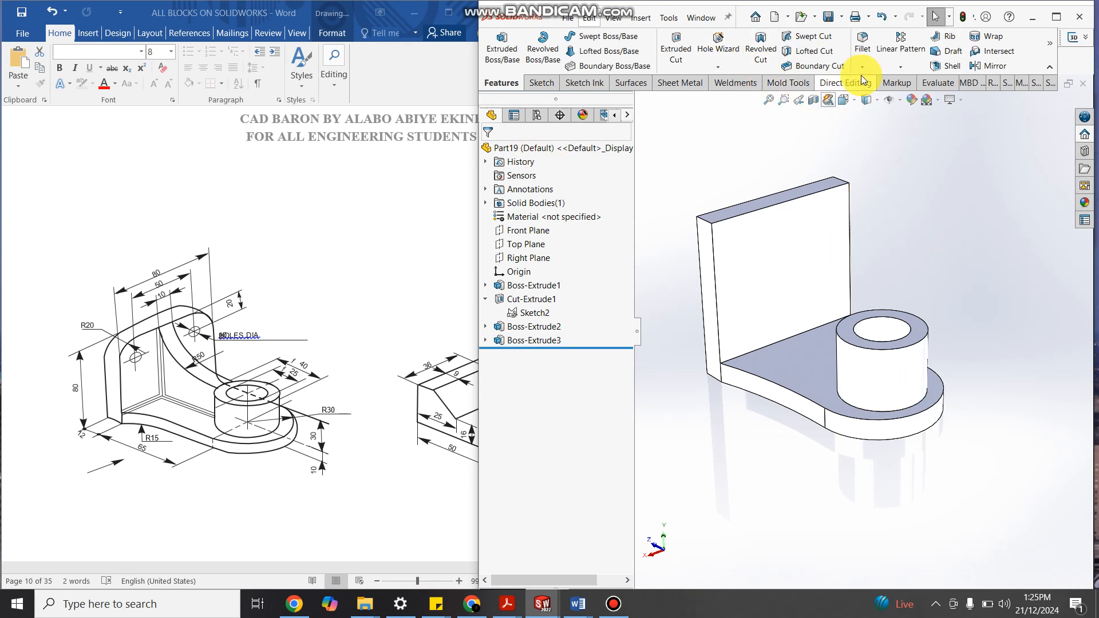
# Step: Fillet the two upper corner edges of the upright plate with a symmetric 10 mm radius
pyautogui.click(864, 46)
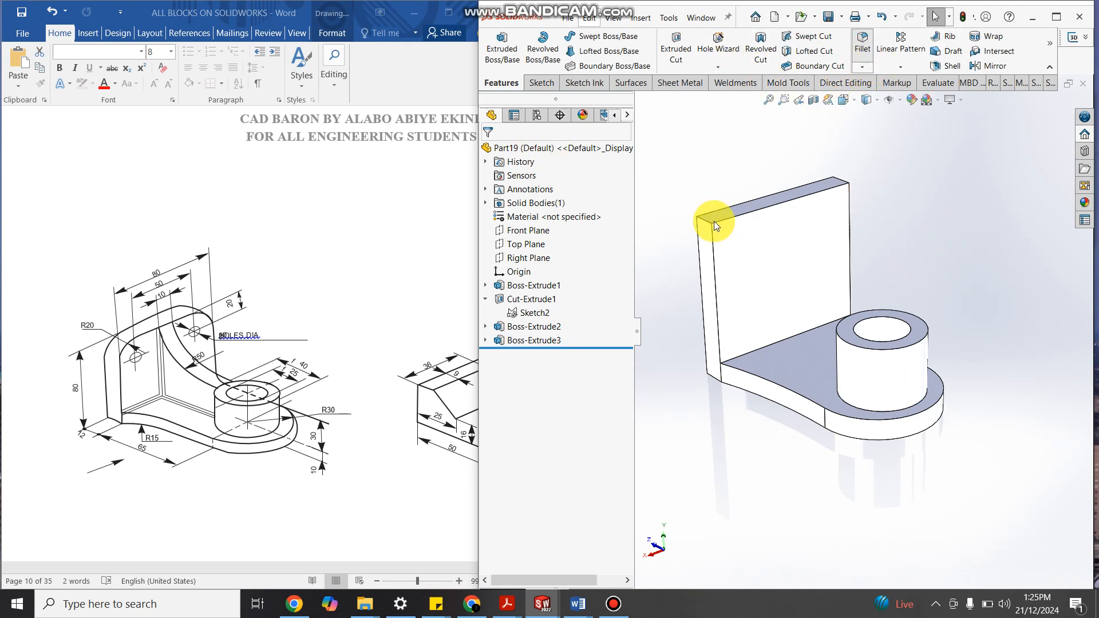
pyautogui.scroll(-5, 713, 221)
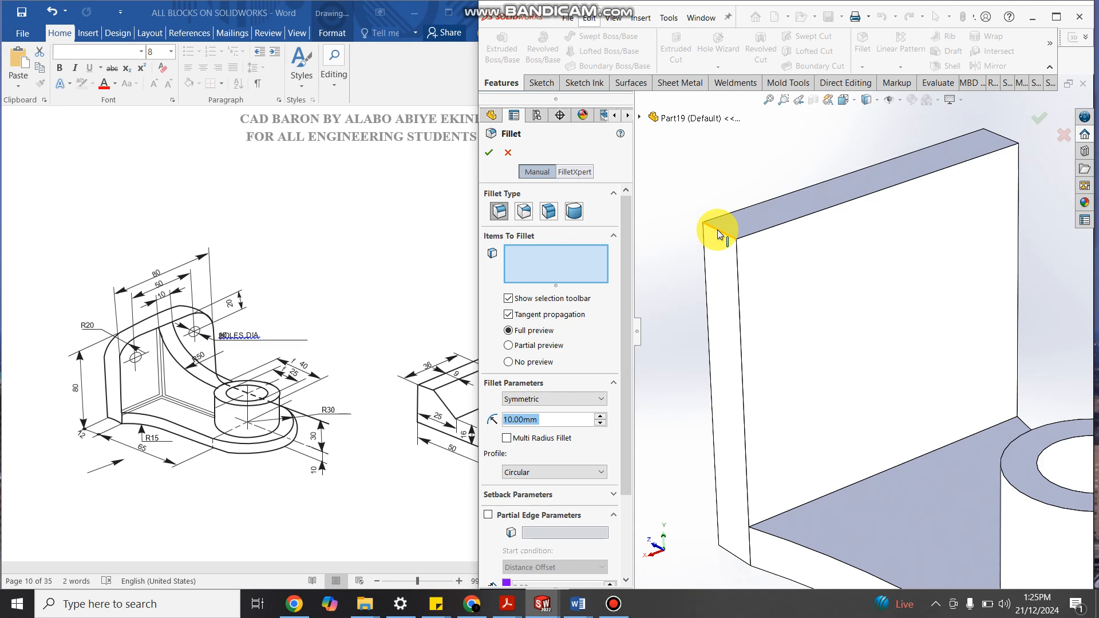
pyautogui.click(719, 235)
pyautogui.scroll(5, 822, 262)
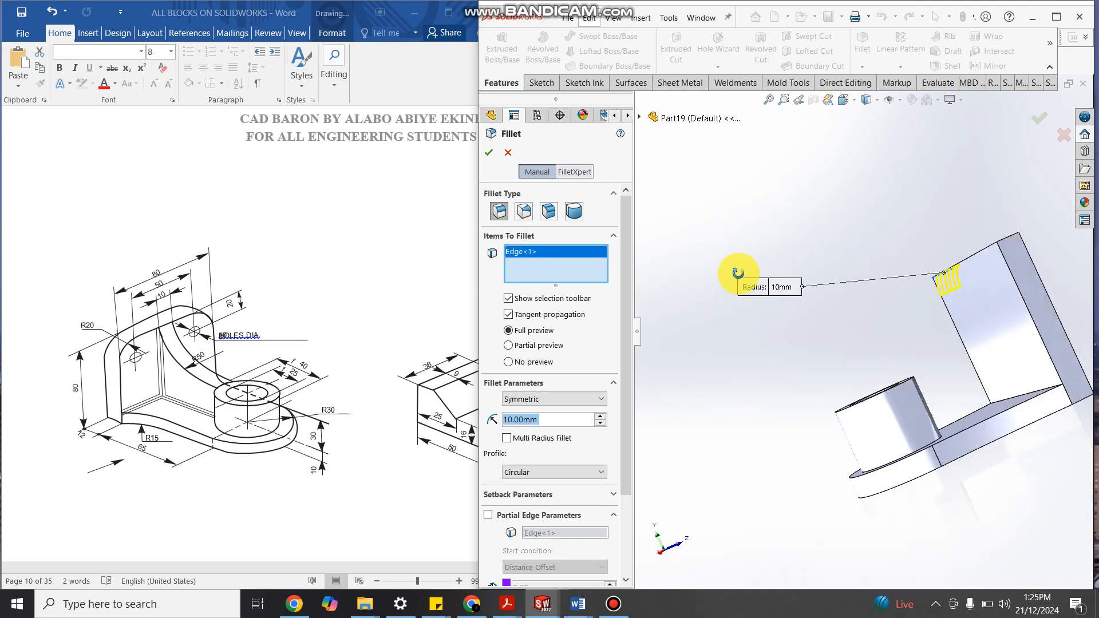
pyautogui.scroll(-5, 1051, 306)
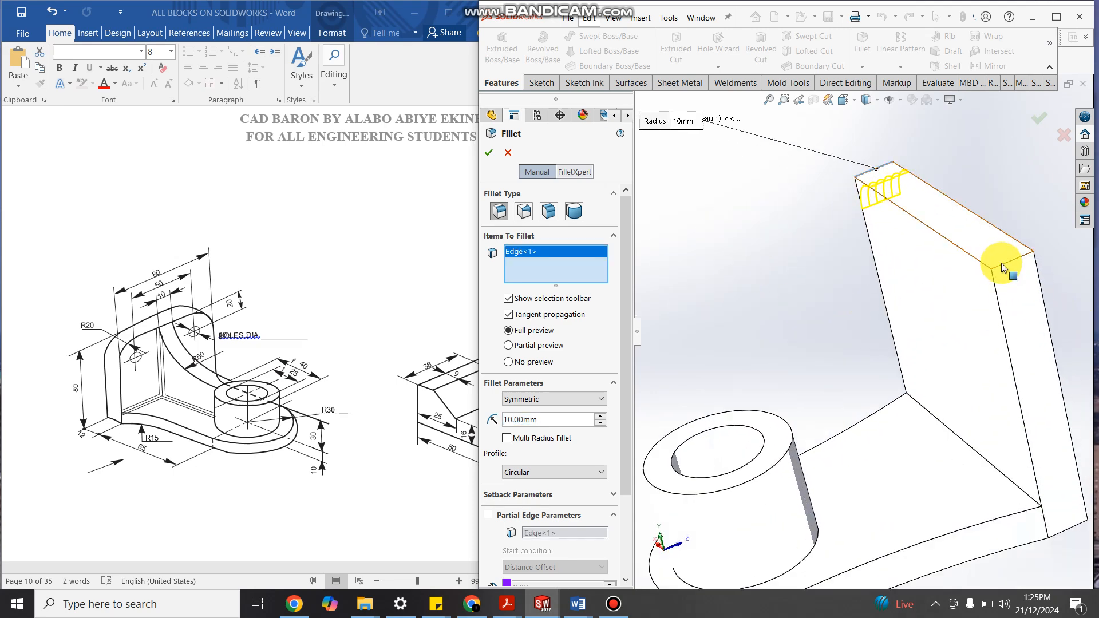
pyautogui.click(1004, 265)
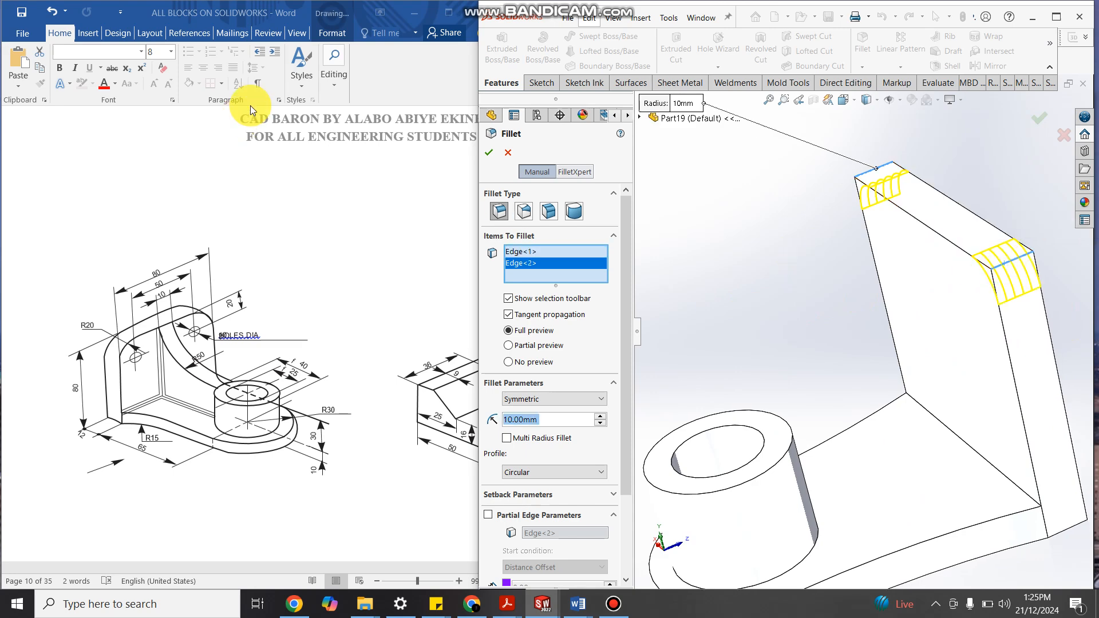
pyautogui.click(490, 153)
# Step: Start a new sketch on the Right Plane for the rib between the upright plate and the boss
pyautogui.scroll(2, 968, 253)
pyautogui.moveTo(970, 253); pyautogui.dragTo(936, 417, button='middle')
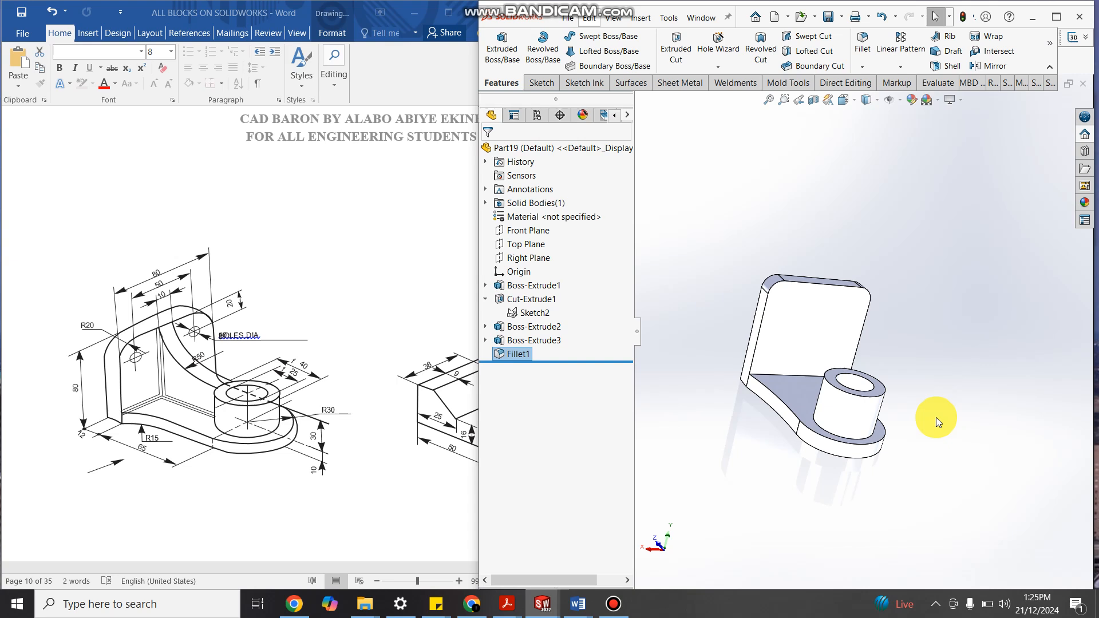
pyautogui.moveTo(773, 400); pyautogui.dragTo(733, 344, button='middle')
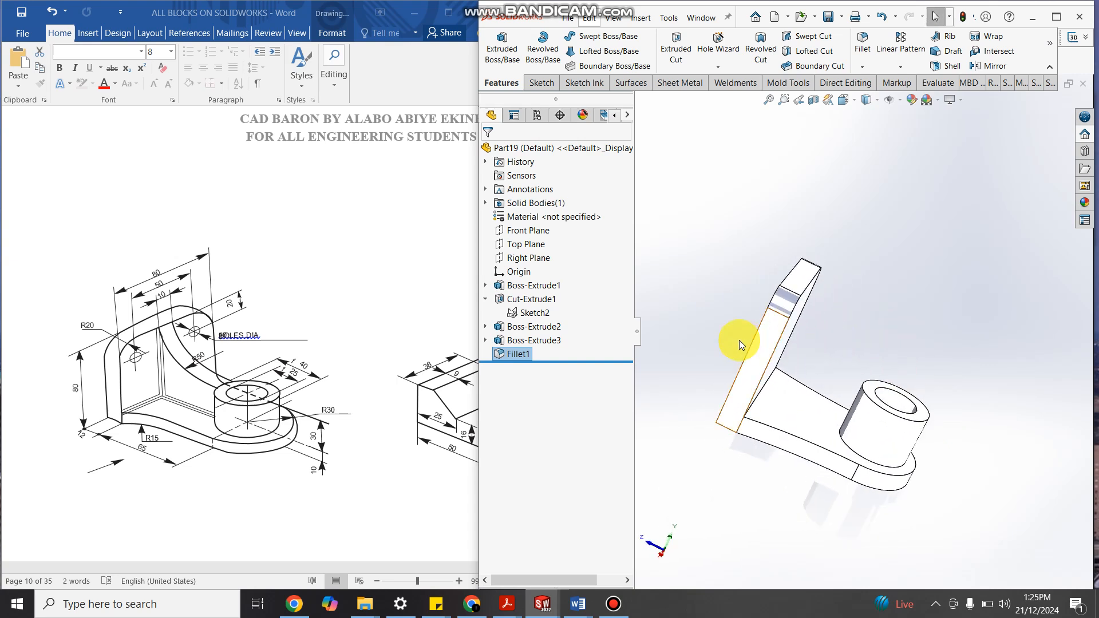
pyautogui.click(527, 258)
pyautogui.click(572, 243)
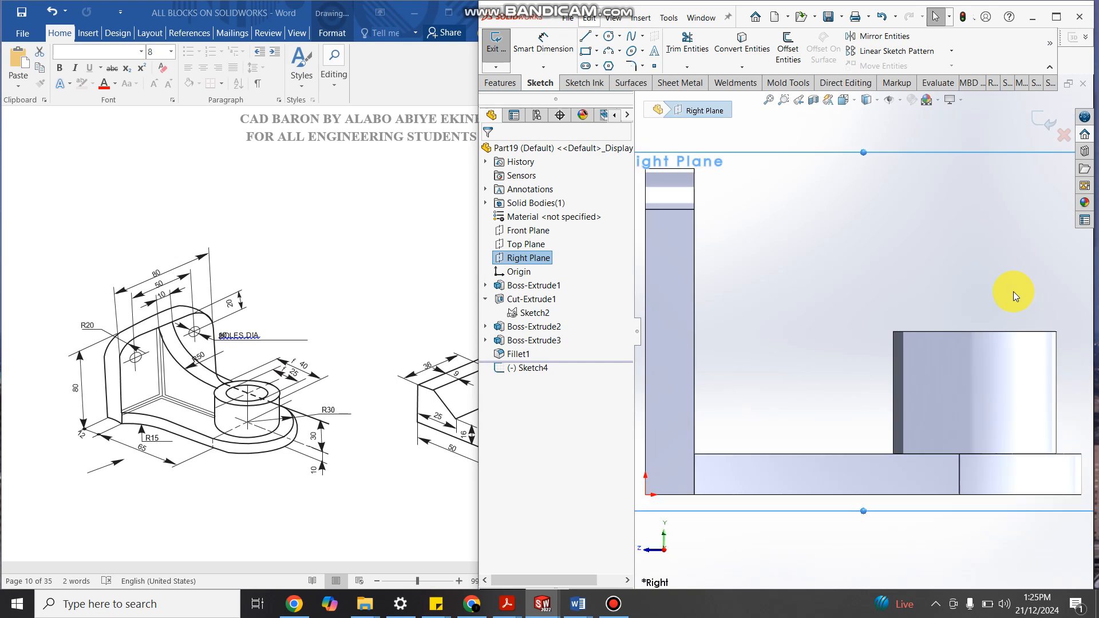
pyautogui.scroll(-1, 758, 267)
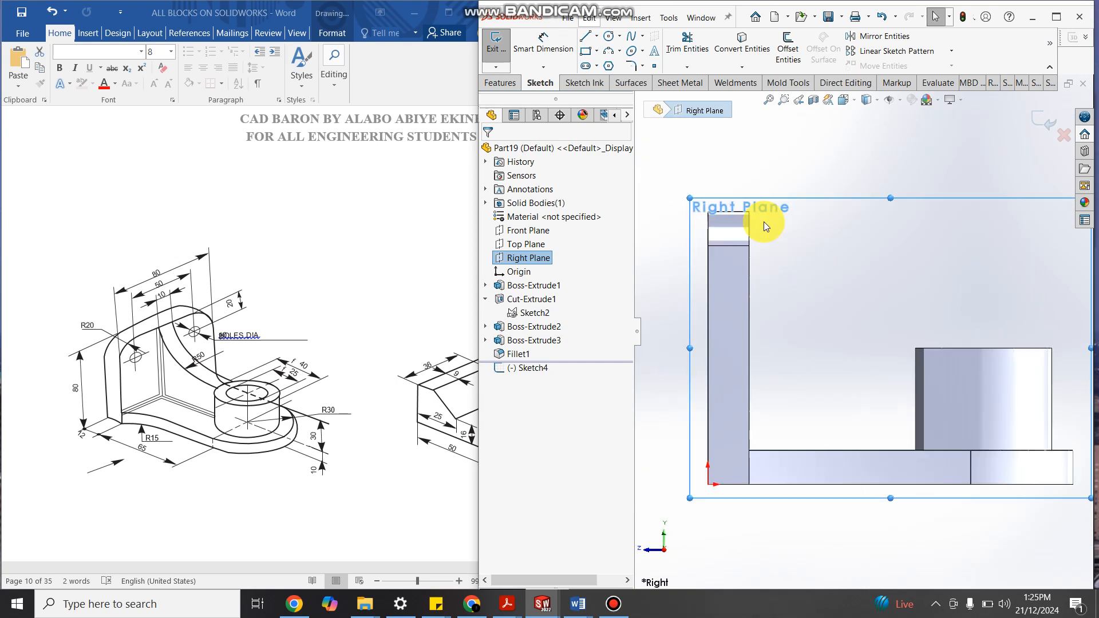
# Step: Draw a concave three-point arc of about 78 mm radius from the upright plate's upper inner corner to the boss's nearest top corner
pyautogui.click(620, 50)
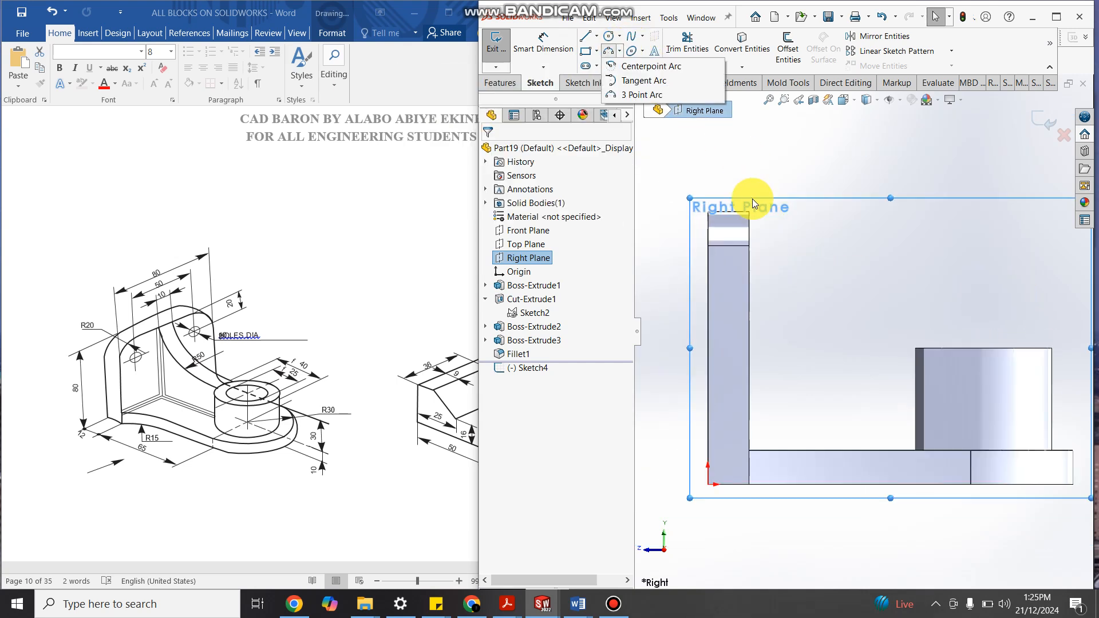
pyautogui.click(642, 94)
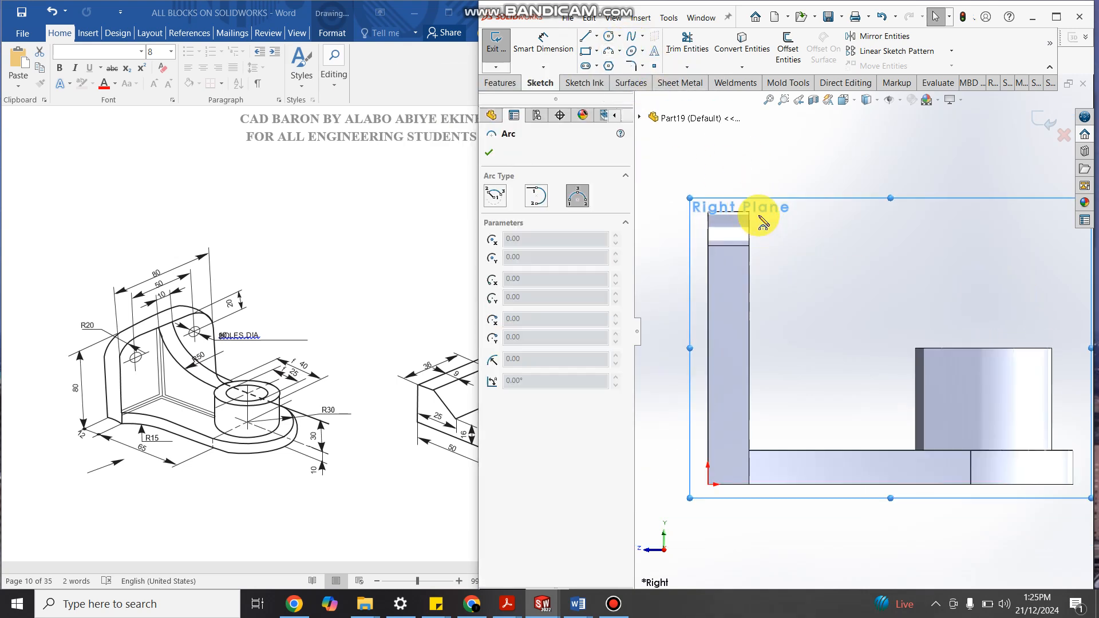
pyautogui.click(750, 213)
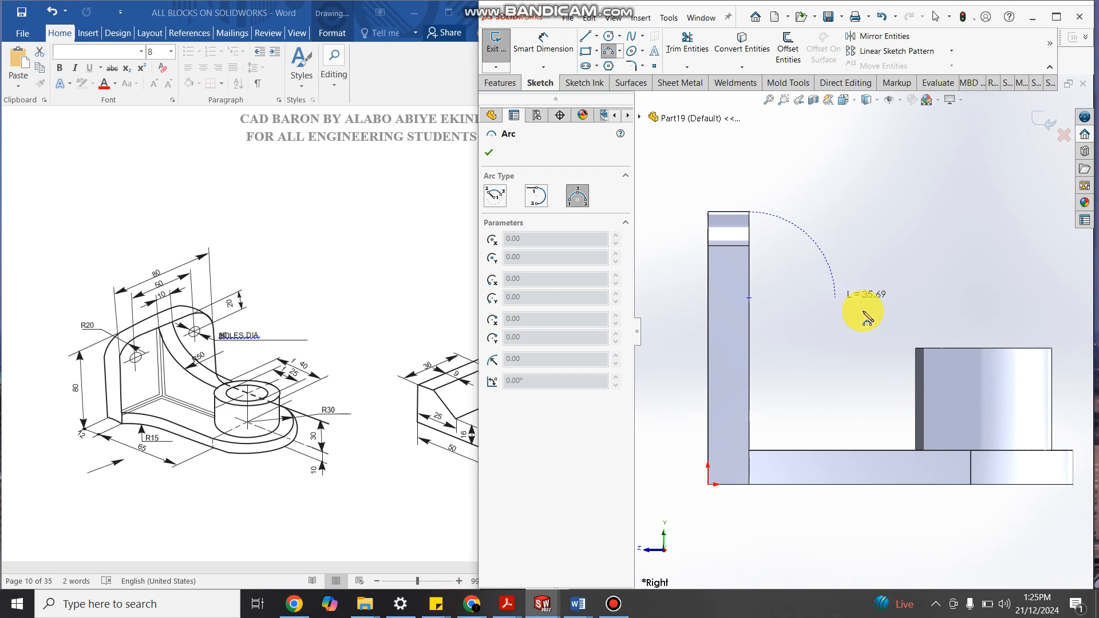
pyautogui.click(915, 348)
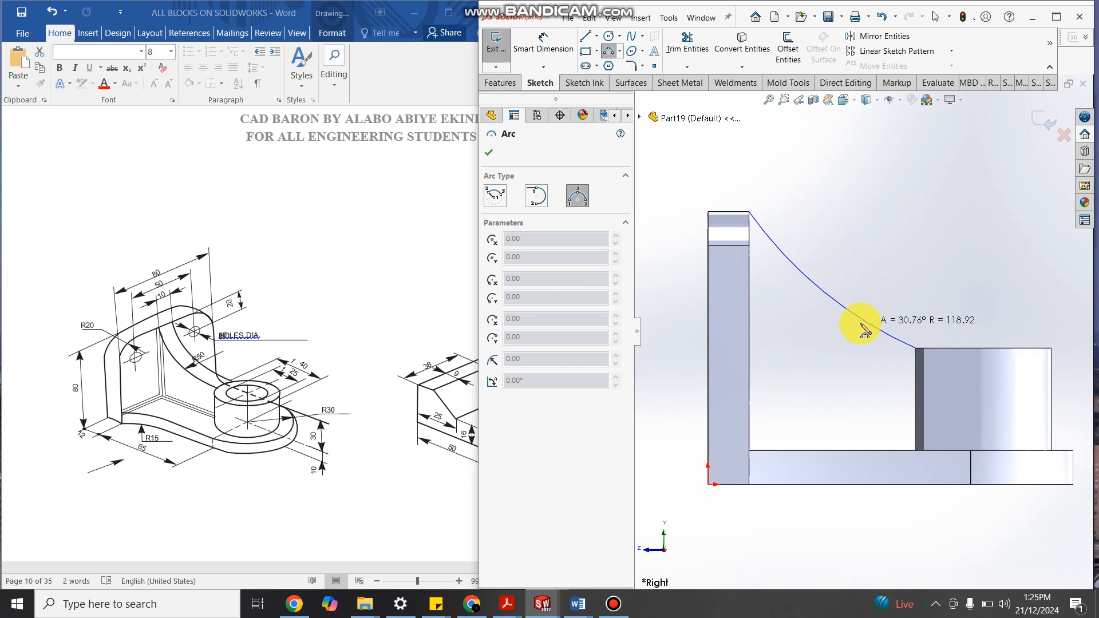
pyautogui.click(862, 331)
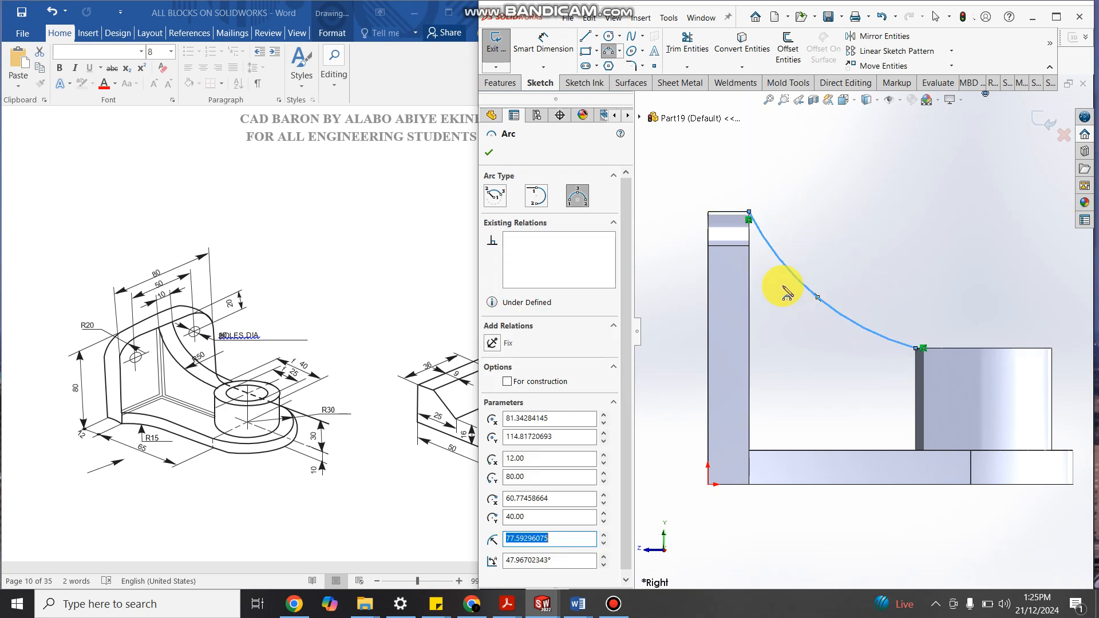
pyautogui.press('Escape')
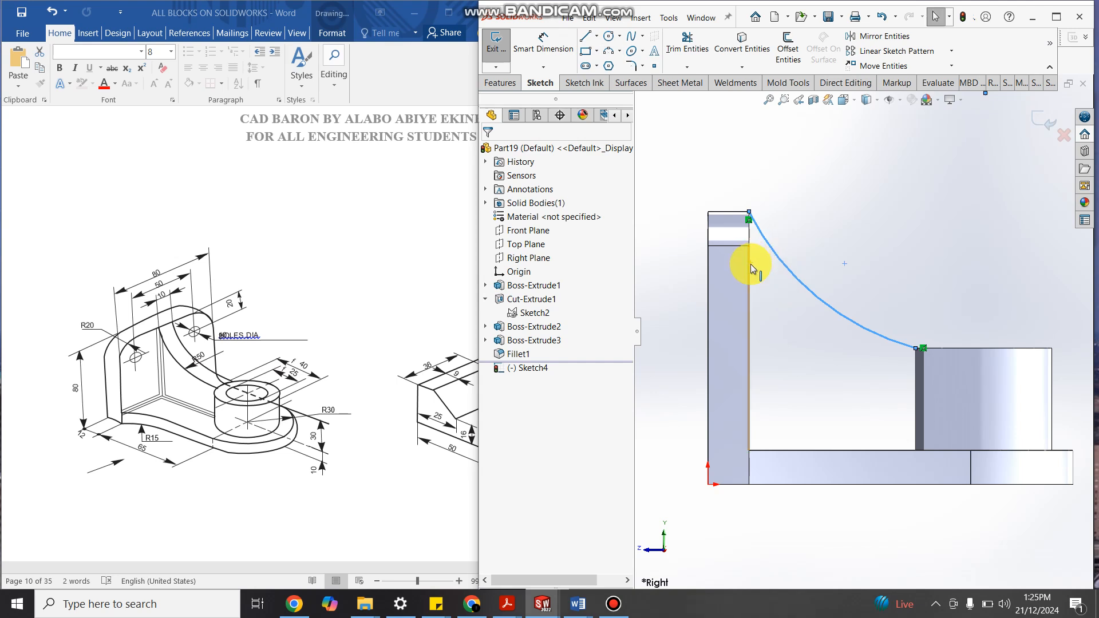
# Step: Convert the upright plate's inner edge, the boss's near side edge and the base plate's top edge into sketch entities
pyautogui.scroll(-1, 756, 208)
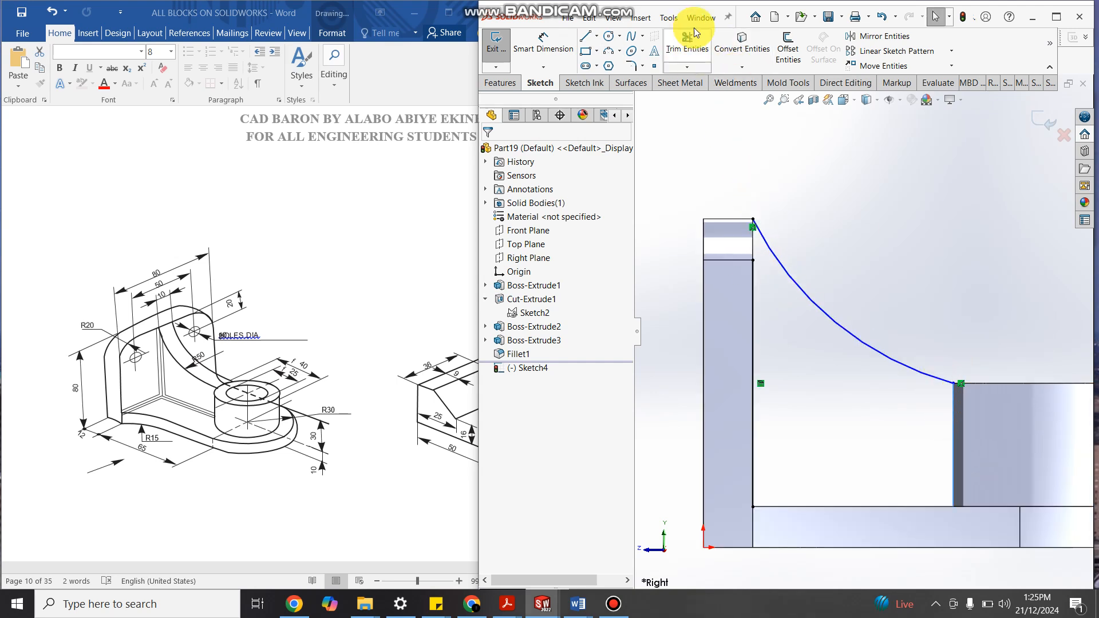
pyautogui.click(802, 506)
pyautogui.click(738, 42)
pyautogui.scroll(2, 885, 274)
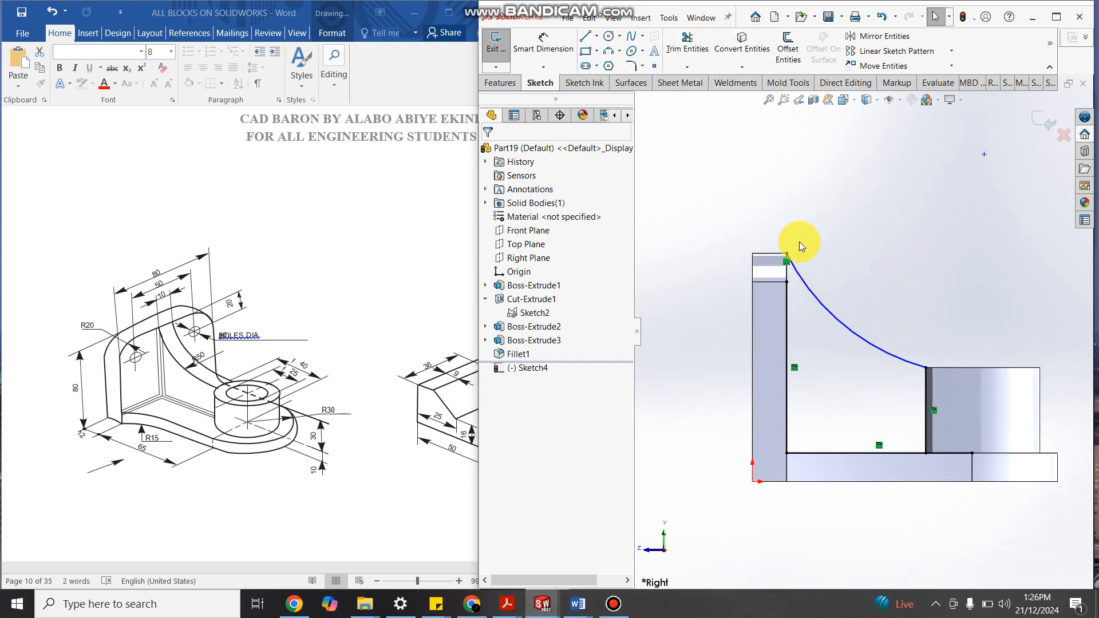
# Step: Draw a 10 mm vertical line from the converted upright edge's upper end to the arc's upper endpoint
pyautogui.click(597, 36)
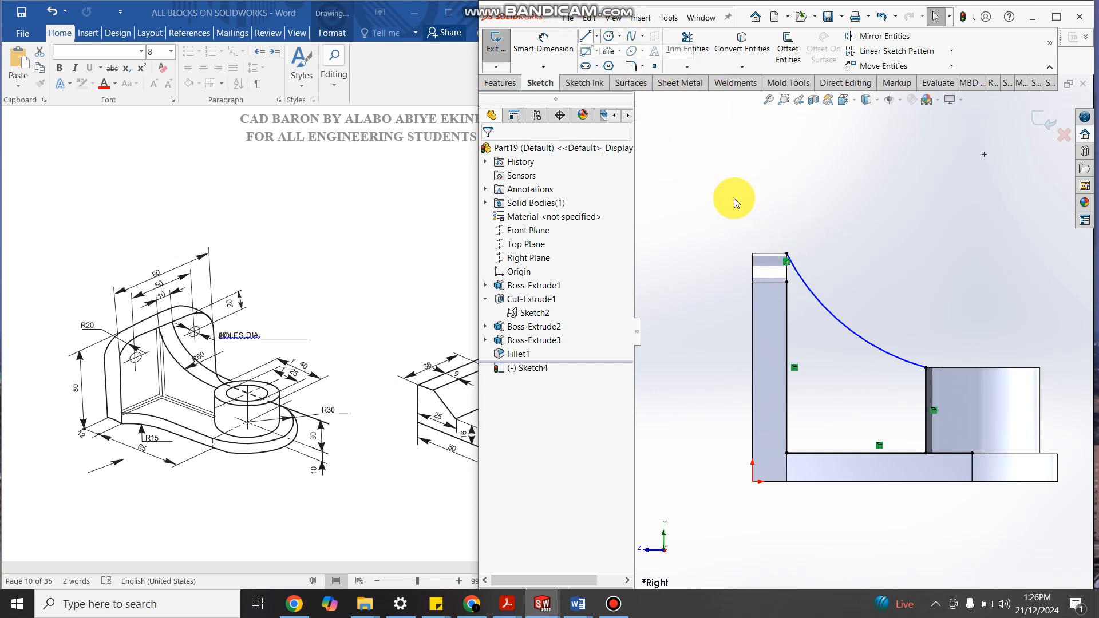
pyautogui.press('l')
pyautogui.moveTo(788, 282); pyautogui.dragTo(786, 254)
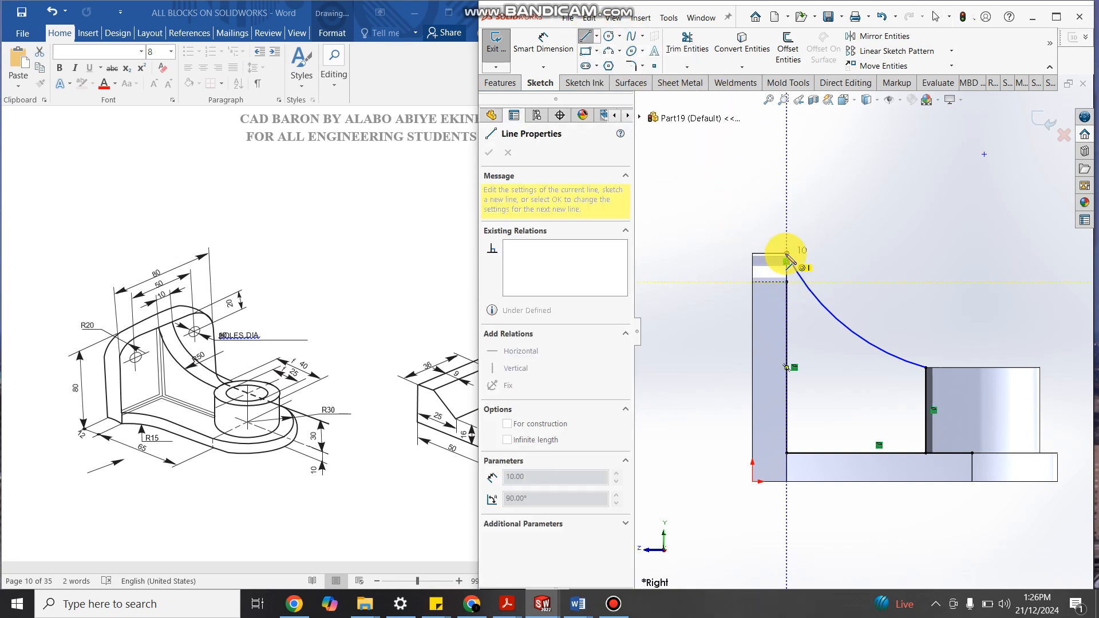
pyautogui.press('Escape')
pyautogui.press('Escape')
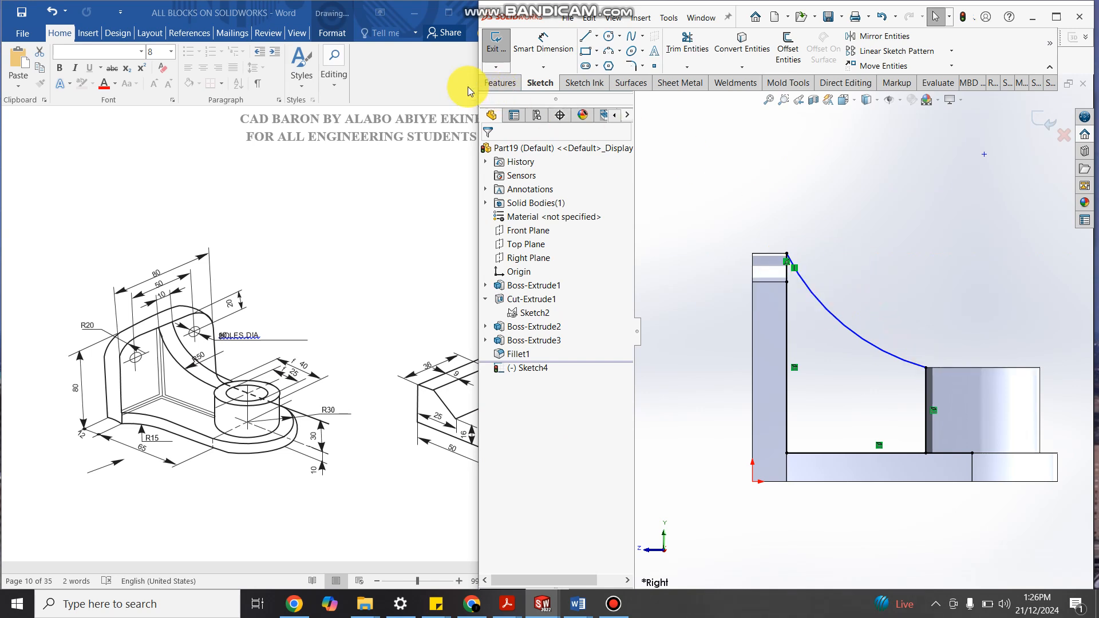
# Step: Extrude the closed rib contour of the sketch 10 mm blind in the reversed direction, without merging it into the existing body
pyautogui.click(498, 82)
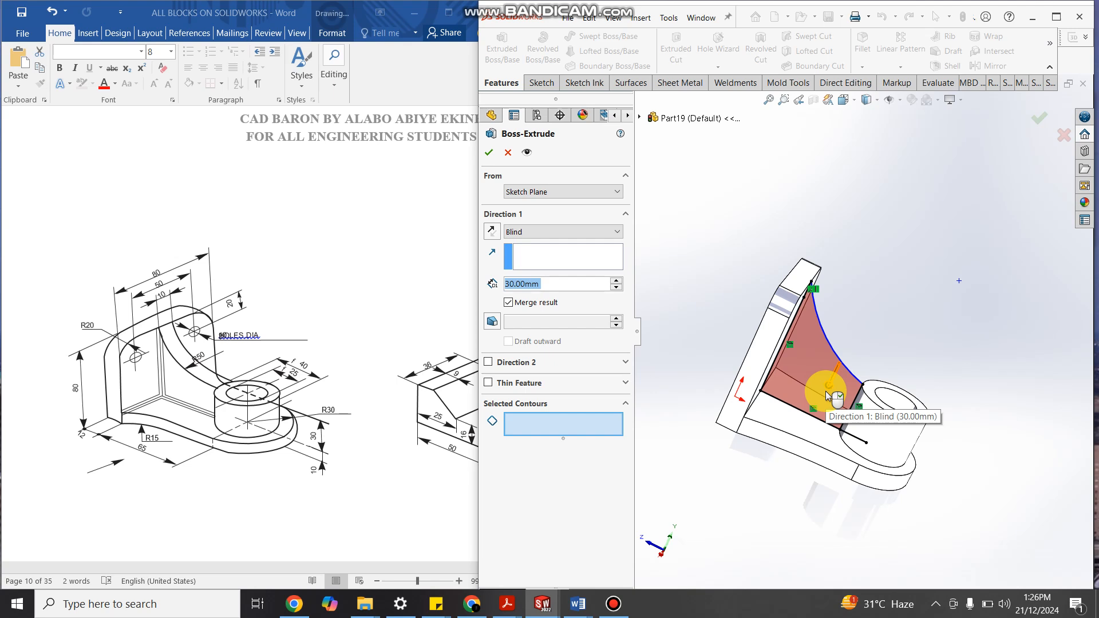
pyautogui.moveTo(825, 395); pyautogui.dragTo(889, 336)
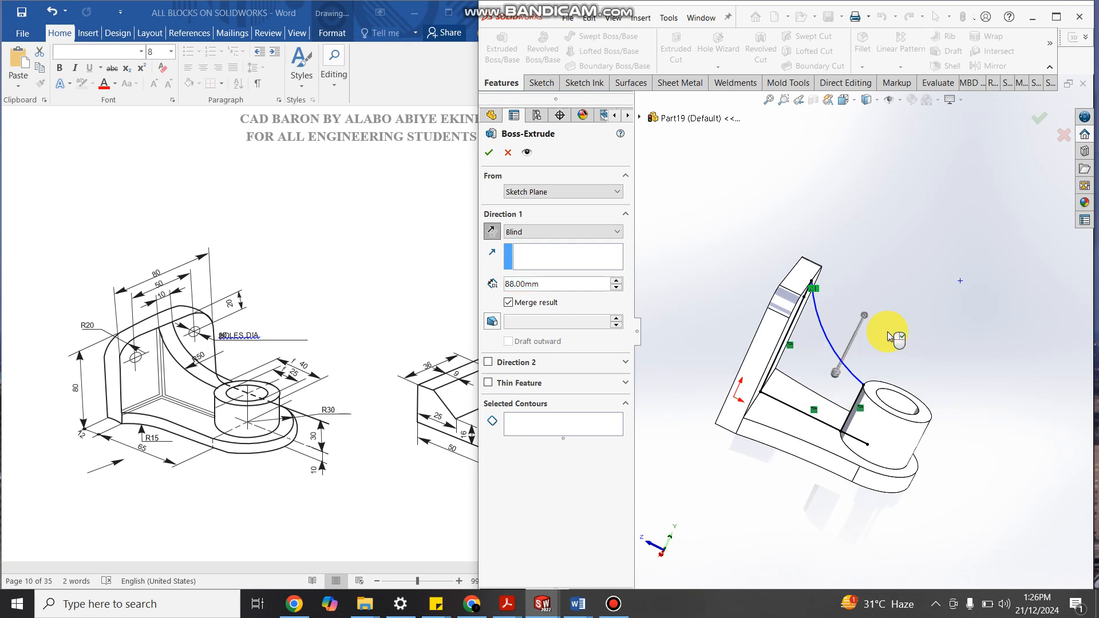
pyautogui.moveTo(574, 291); pyautogui.dragTo(497, 294)
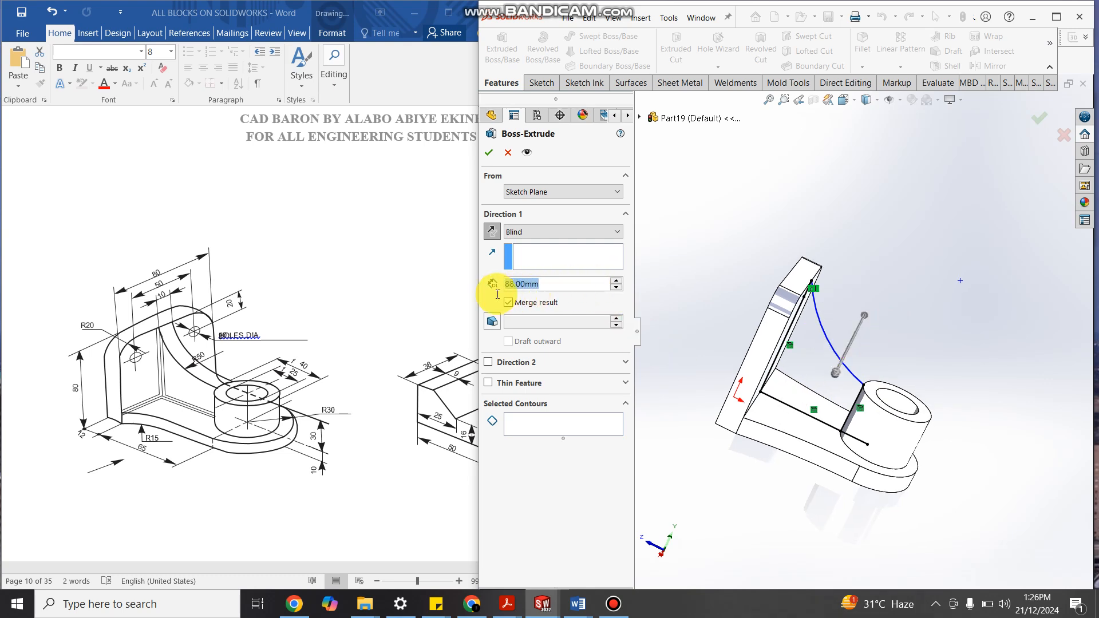
pyautogui.write('10')
pyautogui.press('Return')
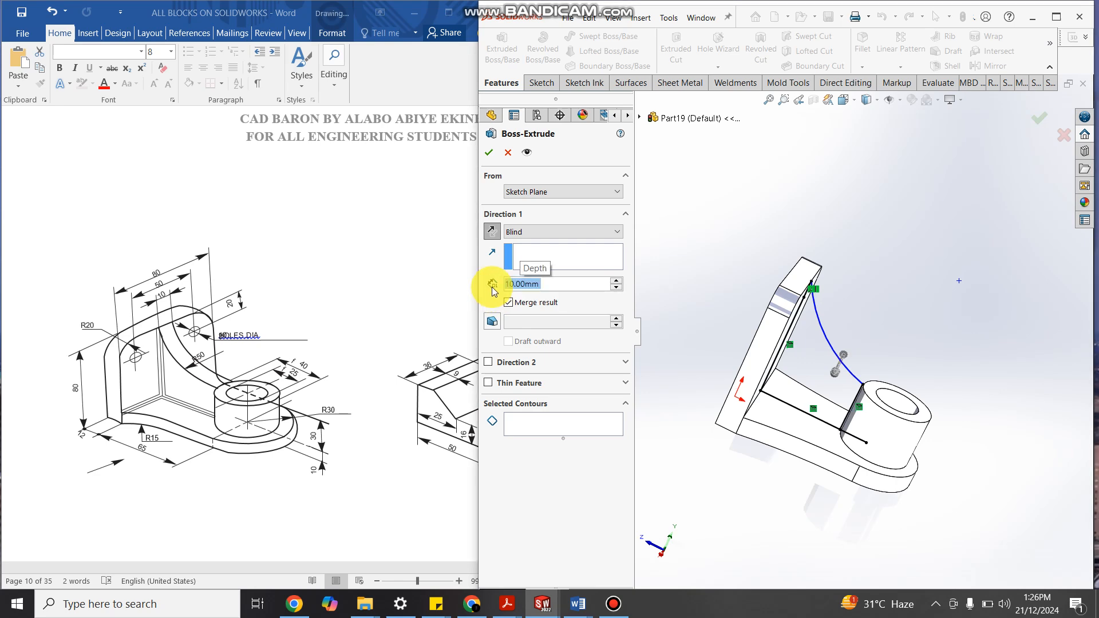
pyautogui.click(806, 355)
pyautogui.moveTo(847, 343); pyautogui.dragTo(797, 332, button='middle')
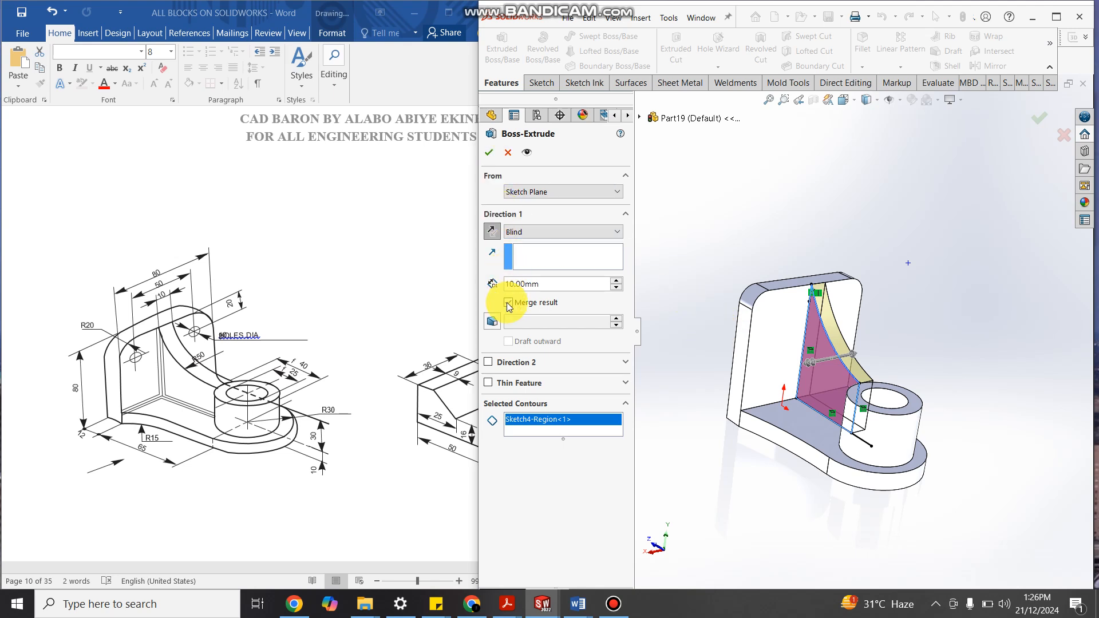
pyautogui.click(489, 152)
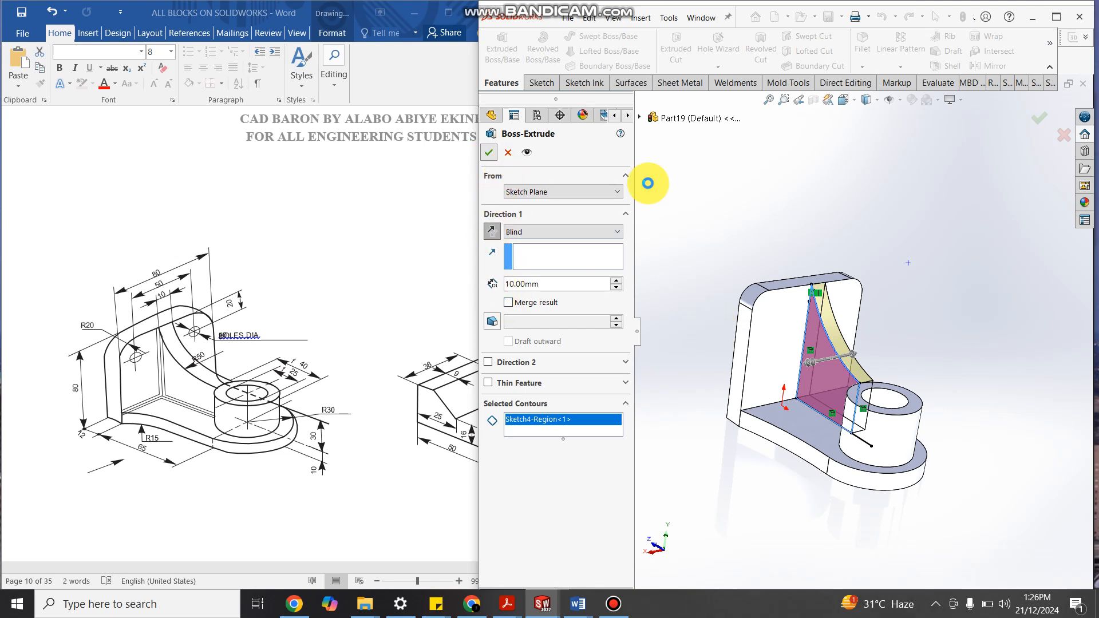
pyautogui.click(929, 350)
pyautogui.moveTo(929, 358); pyautogui.dragTo(865, 394, button='middle')
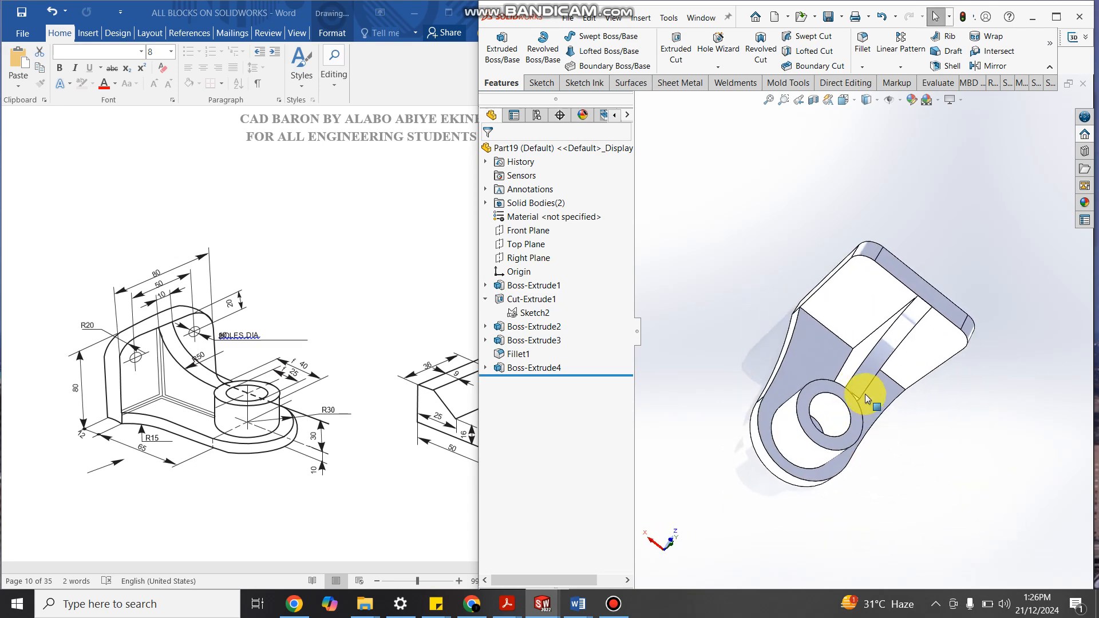
pyautogui.click(486, 367)
pyautogui.click(524, 380)
pyautogui.click(529, 342)
pyautogui.click(1044, 133)
# Step: Edit the rib extrusion and change its end condition to Mid Plane
pyautogui.click(518, 368)
pyautogui.rightClick(517, 369)
pyautogui.click(529, 336)
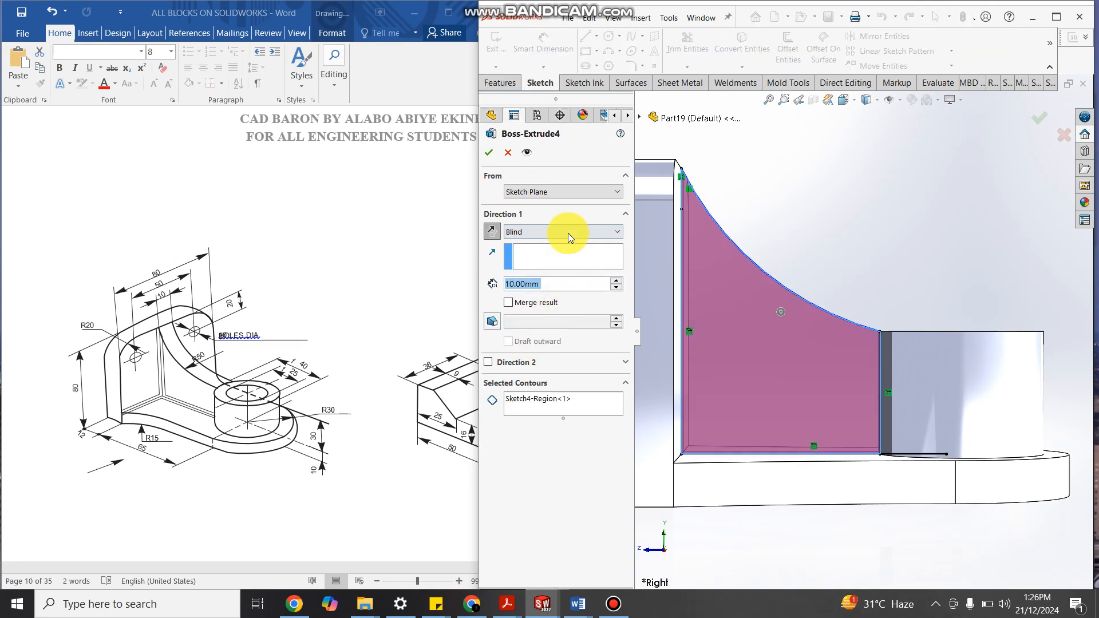
pyautogui.click(569, 231)
pyautogui.click(571, 303)
pyautogui.moveTo(824, 249); pyautogui.dragTo(801, 269, button='middle')
pyautogui.click(488, 153)
# Step: Start a new sketch on the upright plate's inner face, on the side facing the boss
pyautogui.scroll(3, 871, 186)
pyautogui.moveTo(898, 259); pyautogui.dragTo(809, 233, button='middle')
pyautogui.click(813, 243)
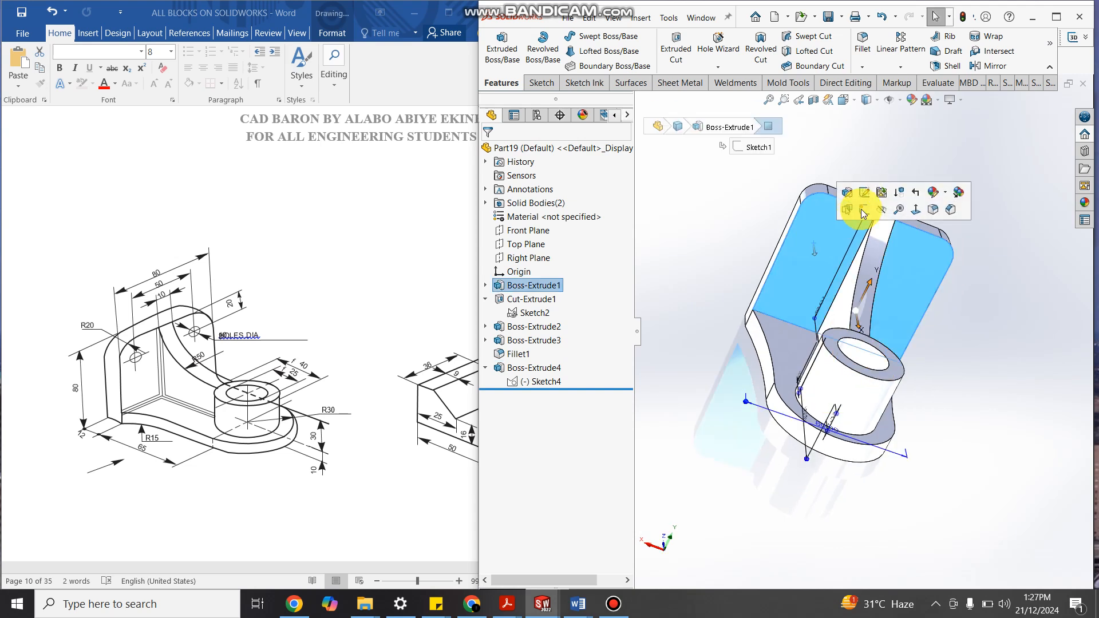
pyautogui.click(863, 208)
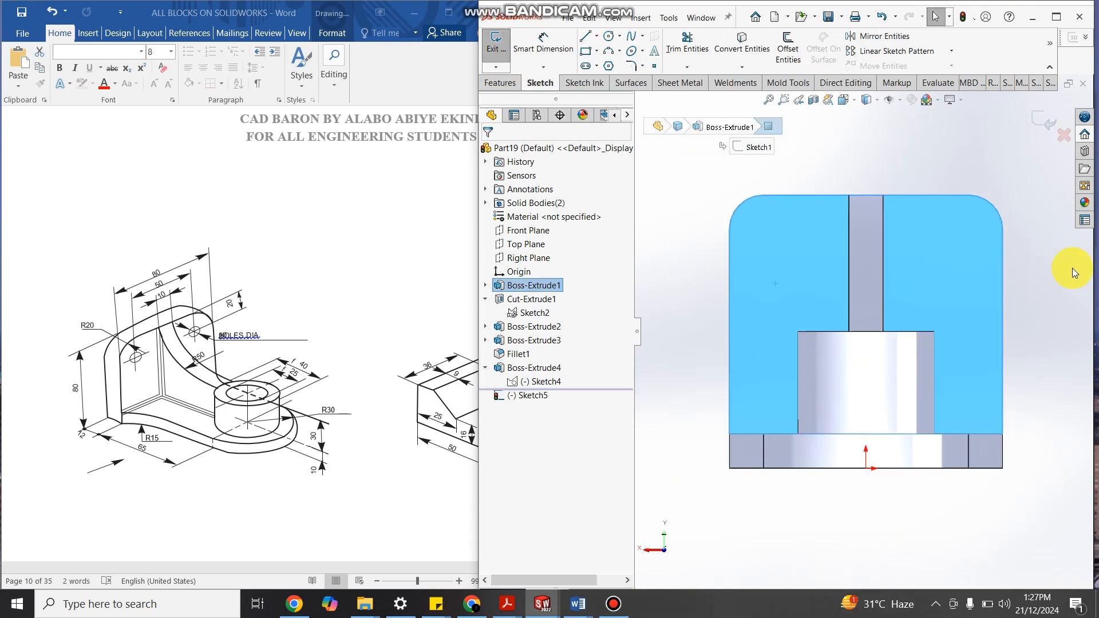
pyautogui.click(1068, 265)
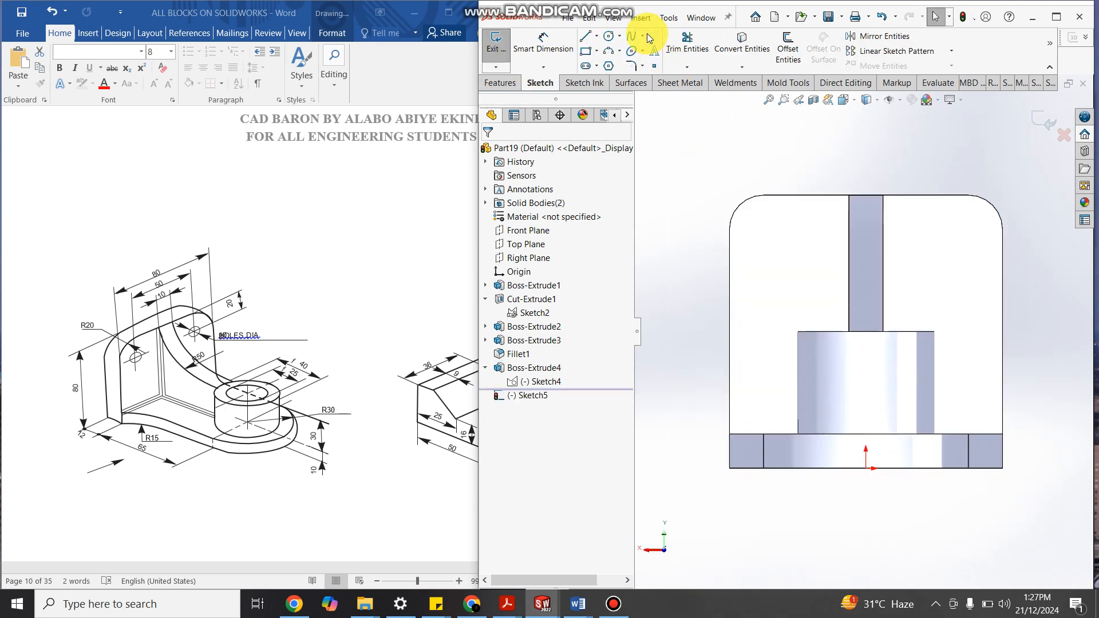
# Step: Sketch a circle about 12 mm in diameter on the upright plate's upper area, to the left of the rib
pyautogui.click(610, 37)
pyautogui.click(782, 254)
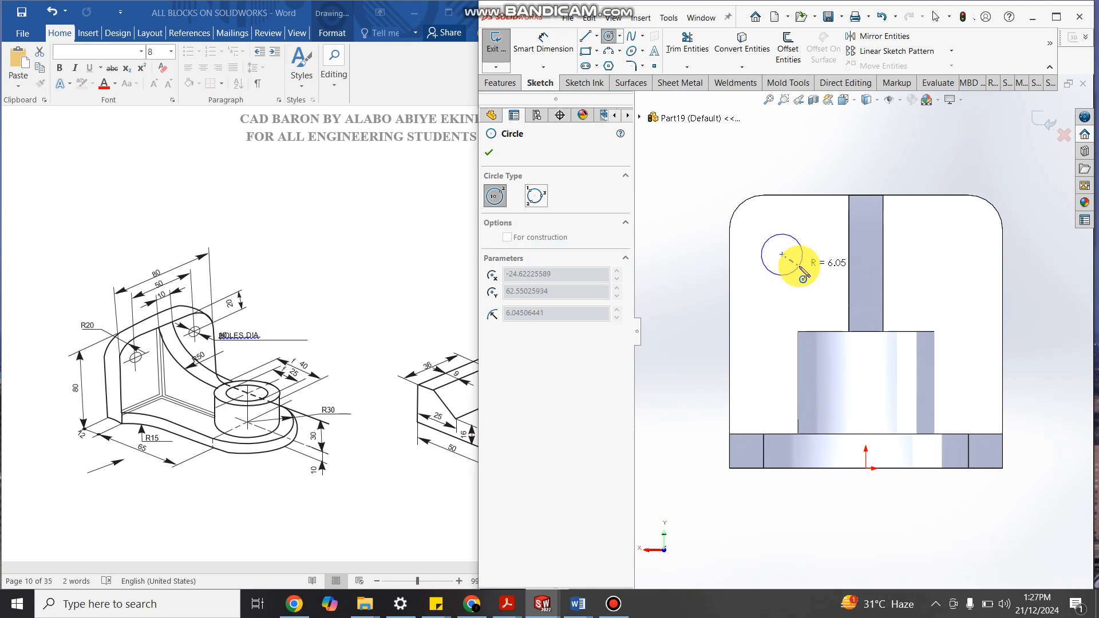
pyautogui.click(801, 269)
pyautogui.press('Escape')
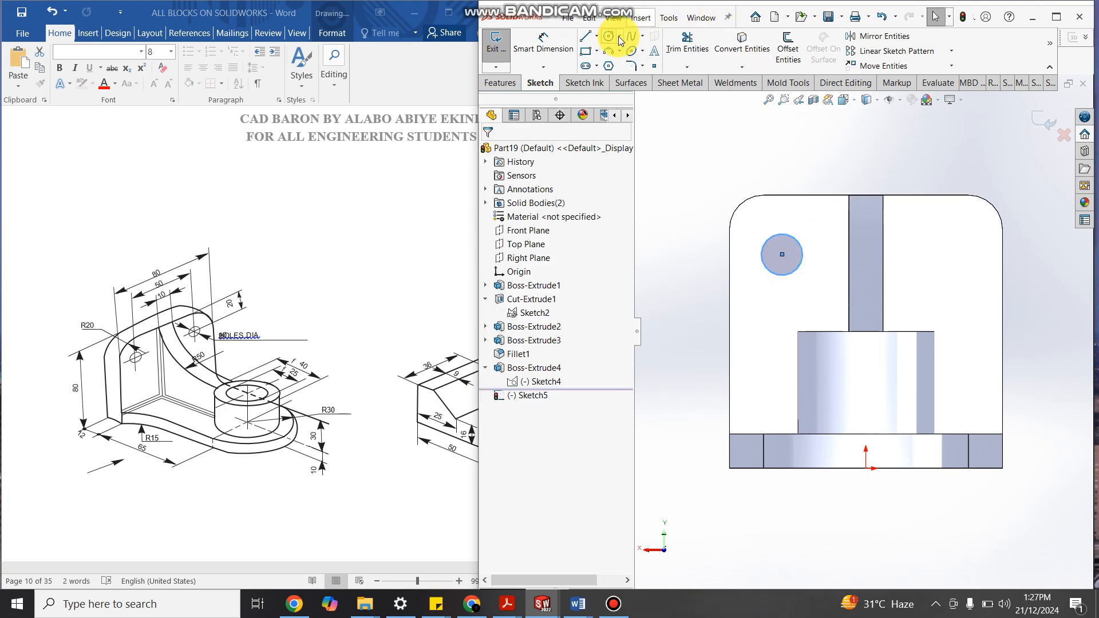
# Step: Draw a vertical midpoint line centred on the origin, reaching about 92 mm above it, and make it construction geometry
pyautogui.click(597, 36)
pyautogui.click(624, 79)
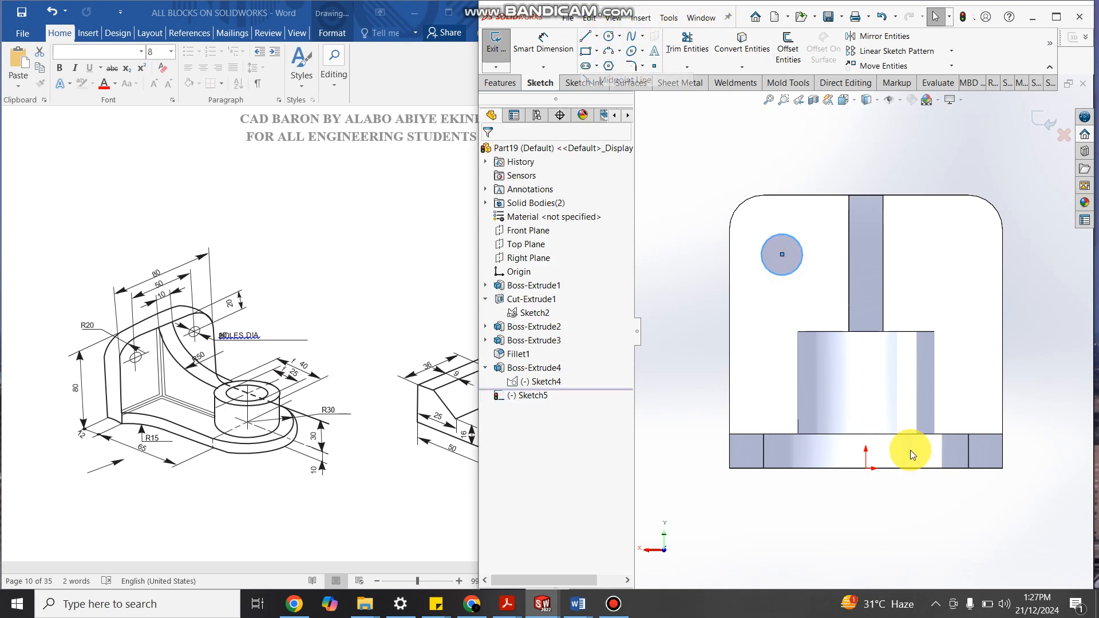
pyautogui.moveTo(866, 468); pyautogui.dragTo(874, 438)
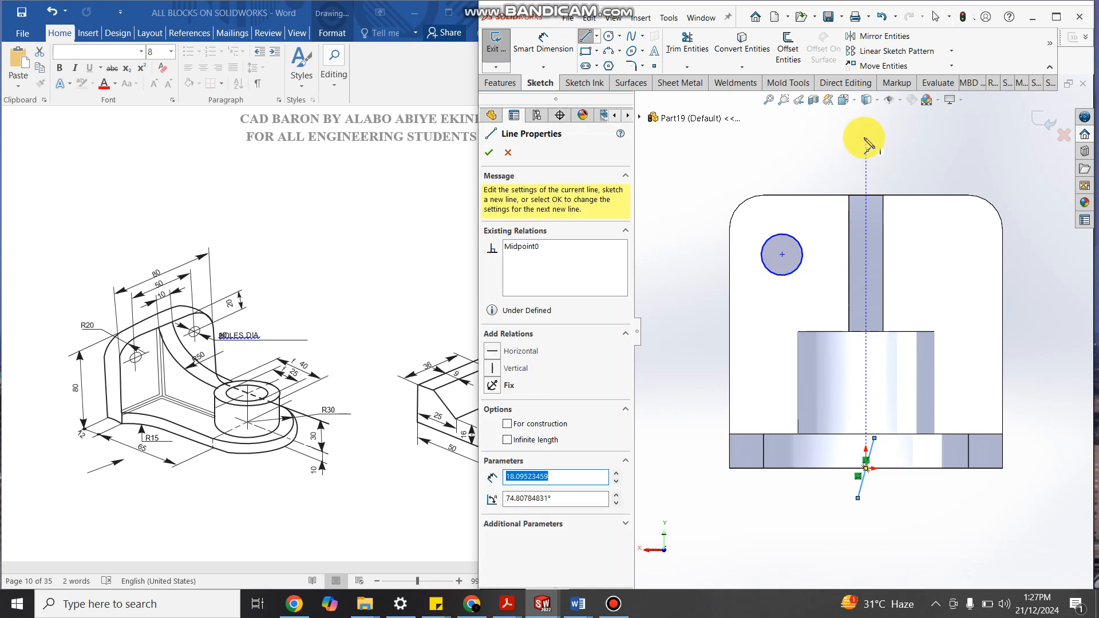
pyautogui.press('Escape')
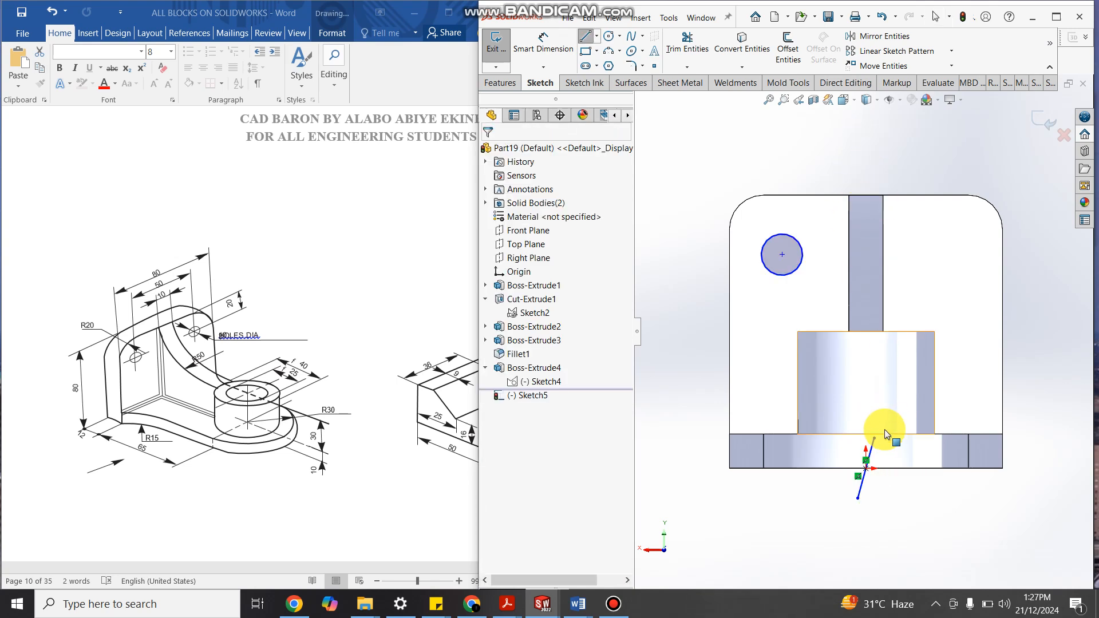
pyautogui.moveTo(875, 438); pyautogui.dragTo(866, 154)
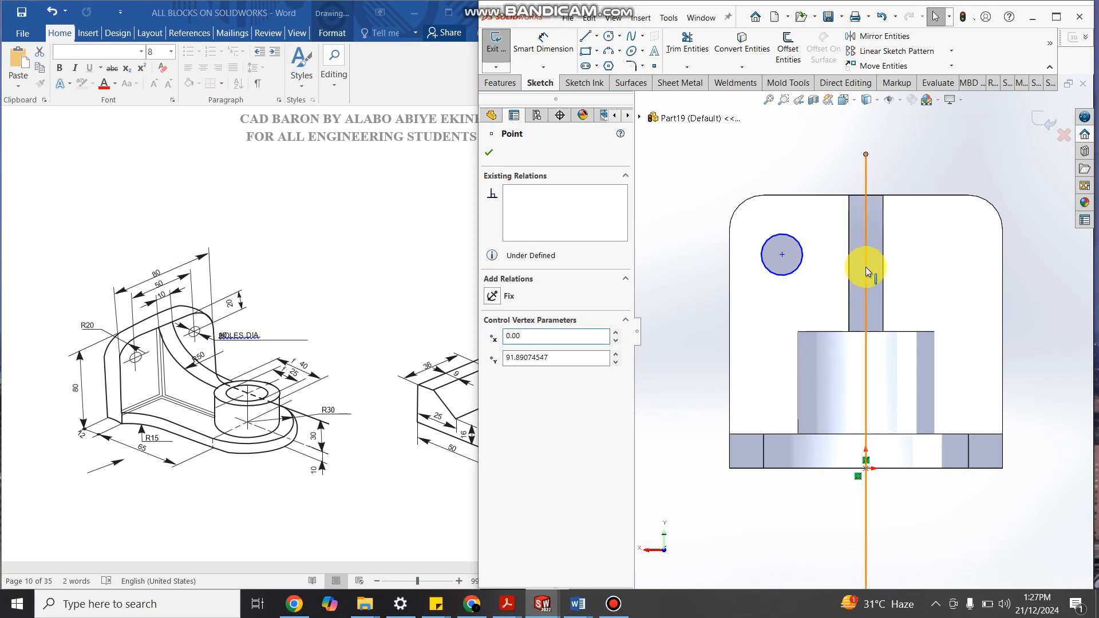
pyautogui.click(868, 271)
pyautogui.click(914, 232)
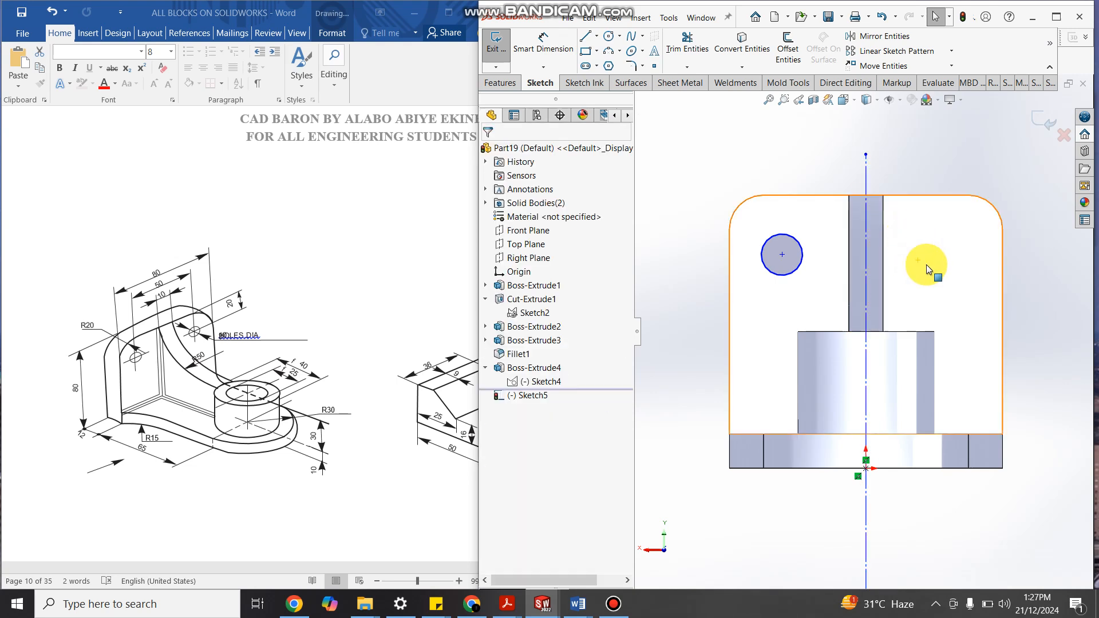
# Step: Dimension the sketched circle's diameter as 10 mm
pyautogui.click(541, 41)
pyautogui.click(803, 256)
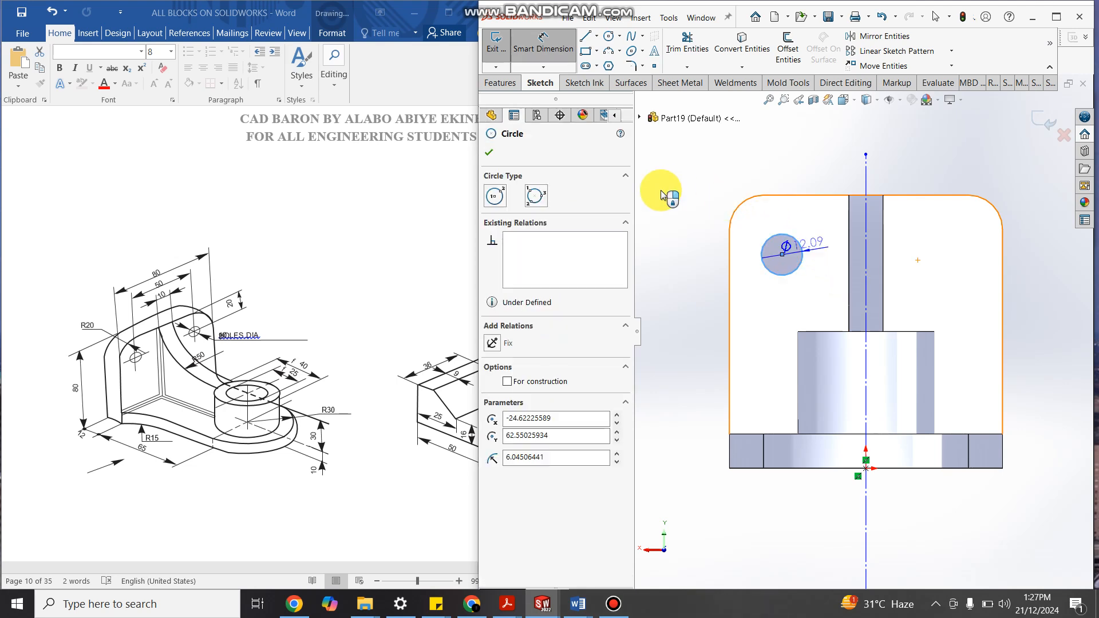
pyautogui.click(656, 202)
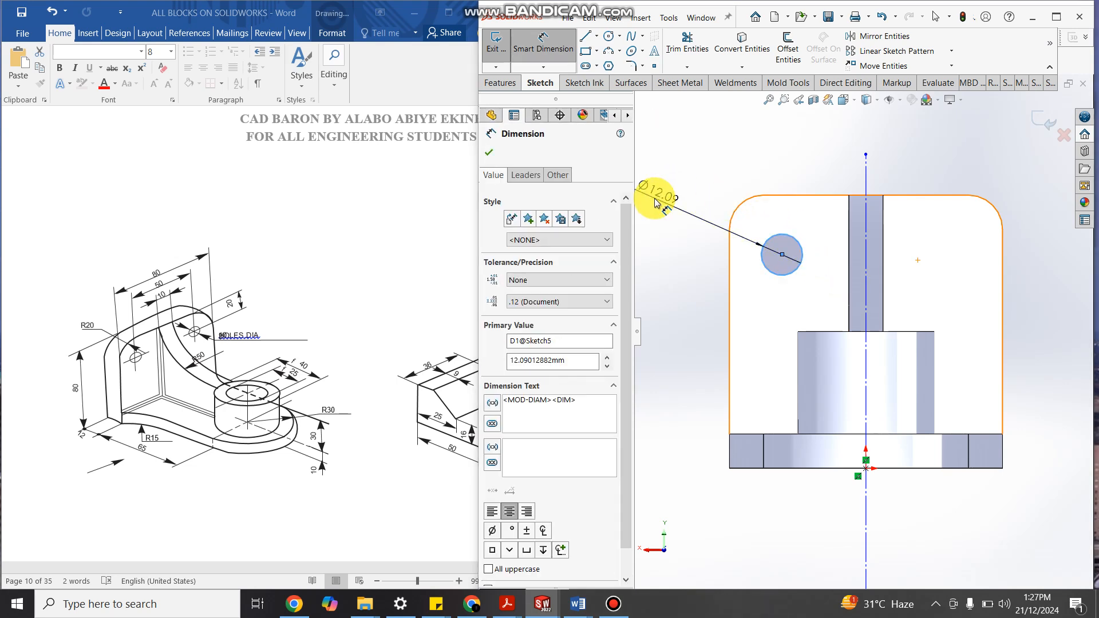
pyautogui.write('10')
pyautogui.press('Return')
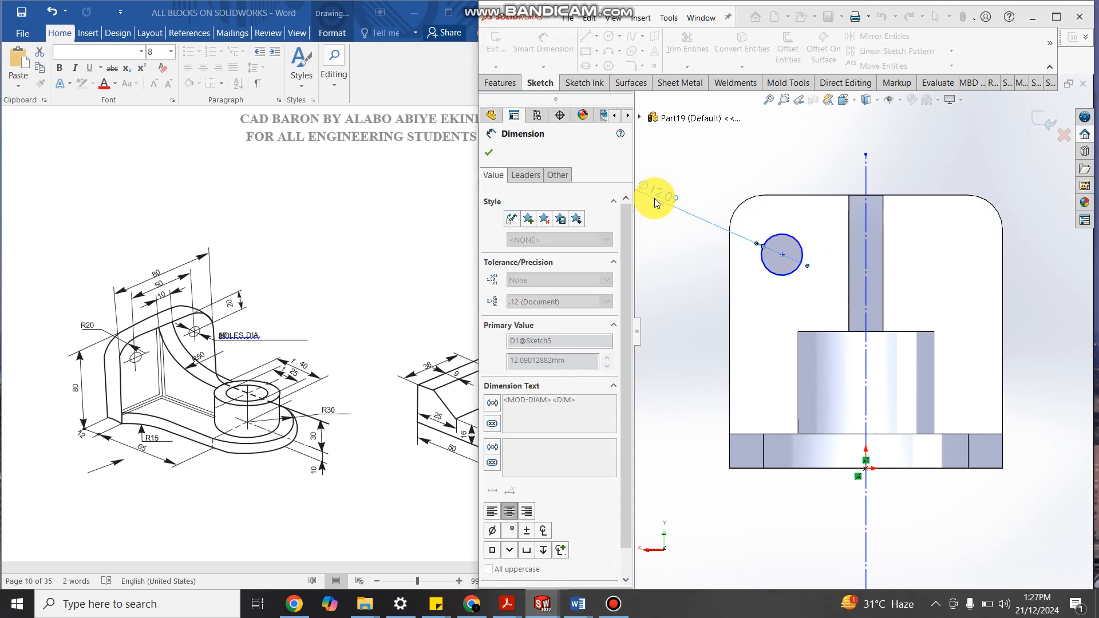
pyautogui.scroll(2, 931, 256)
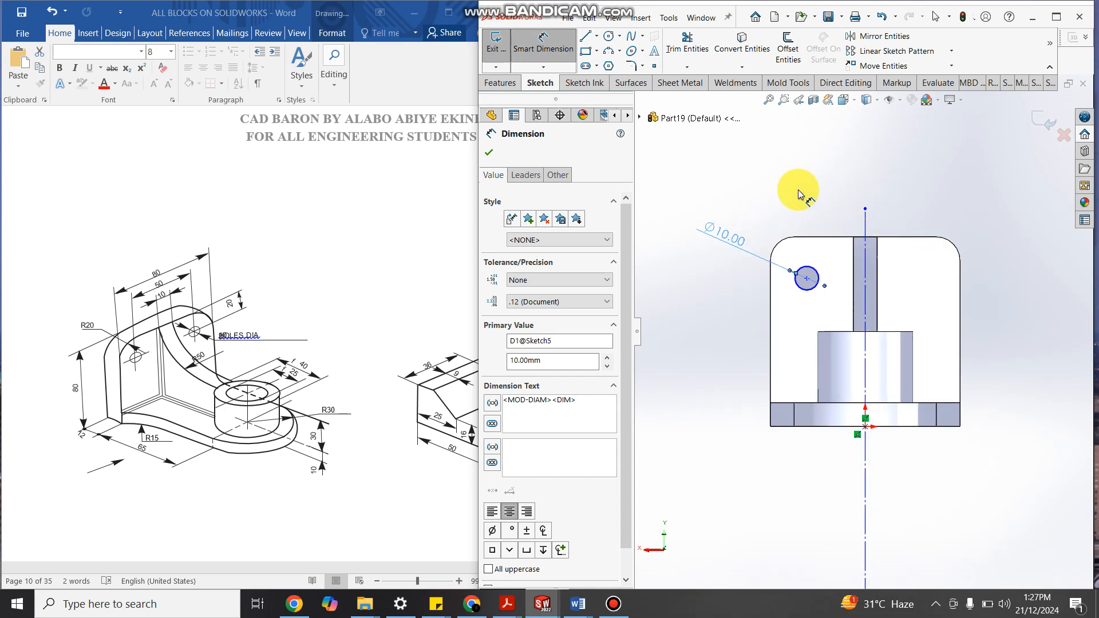
pyautogui.click(727, 163)
pyautogui.press('Escape')
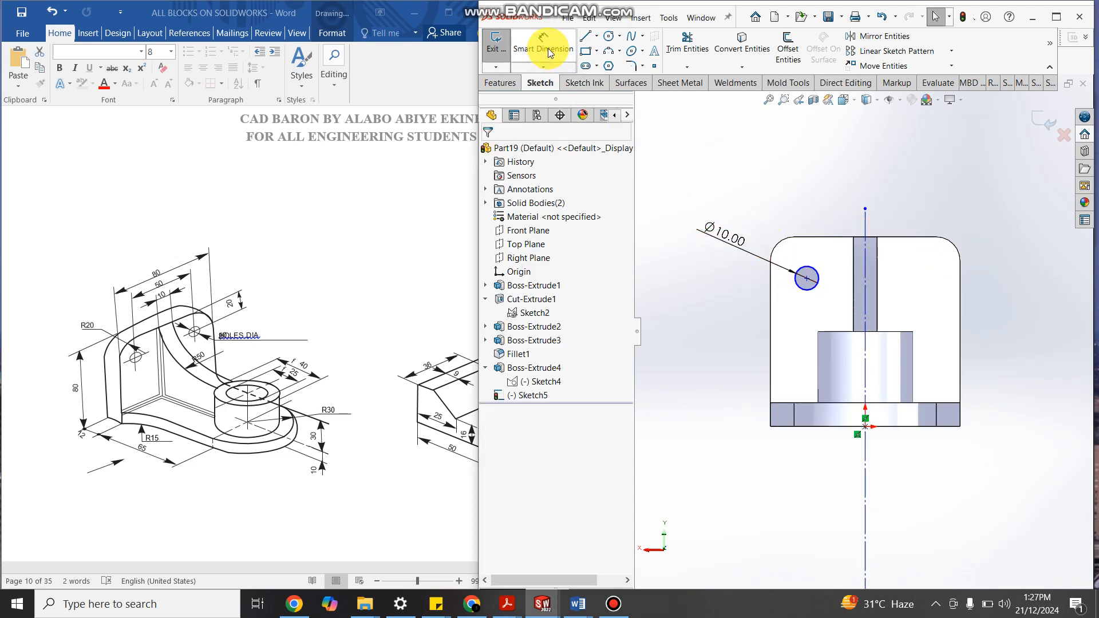
# Step: Dimension the circle's centre 20 mm below the upright plate's top edge
pyautogui.click(543, 41)
pyautogui.click(806, 280)
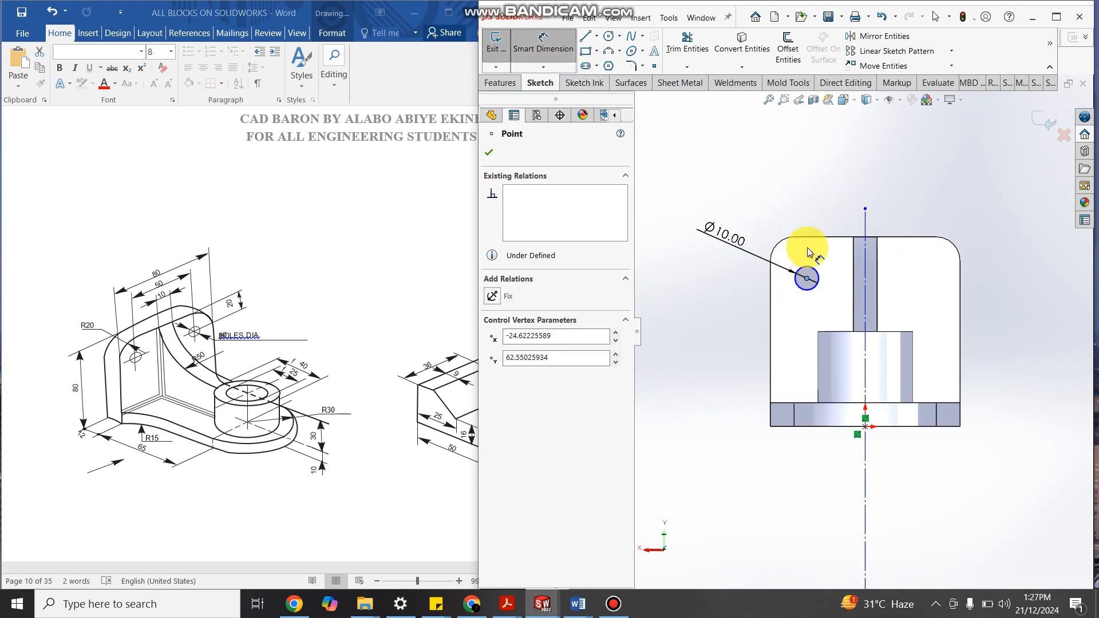
pyautogui.click(809, 237)
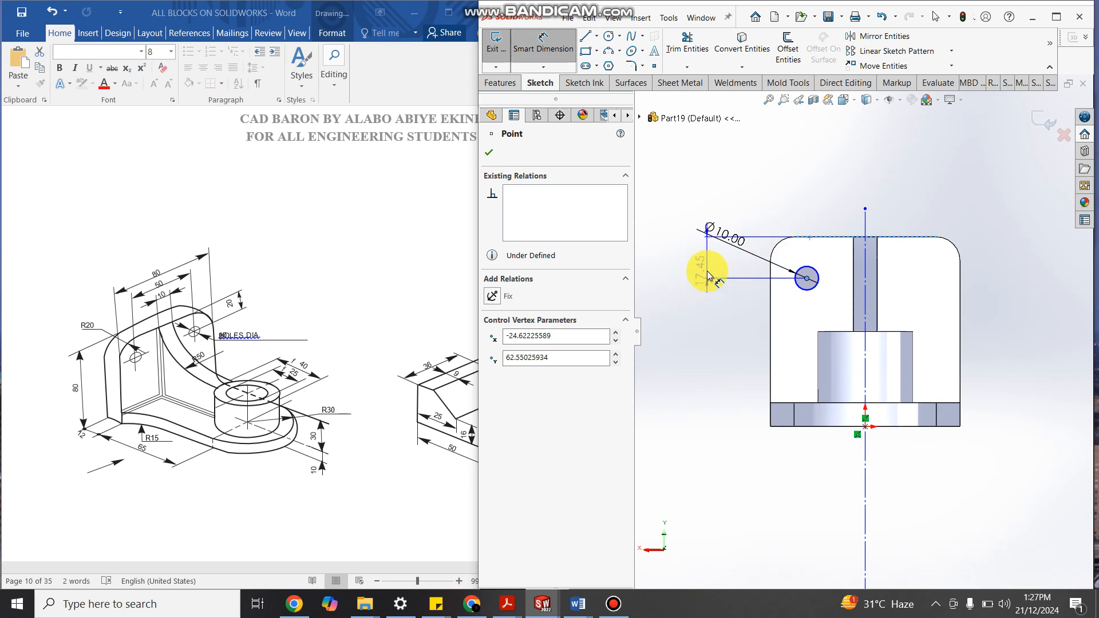
pyautogui.click(706, 266)
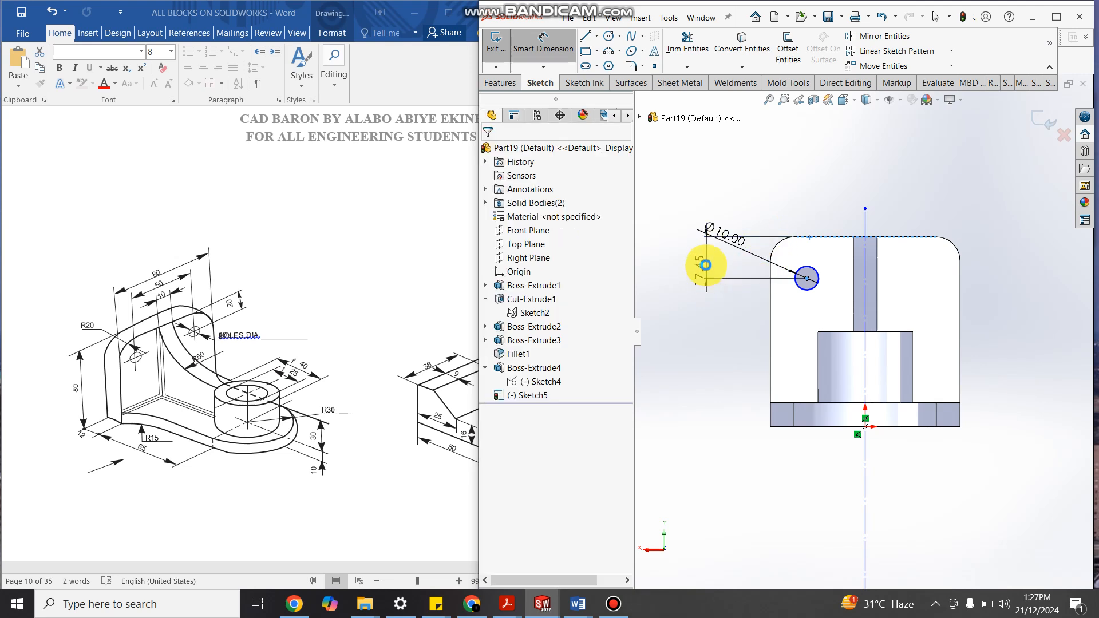
pyautogui.write('20')
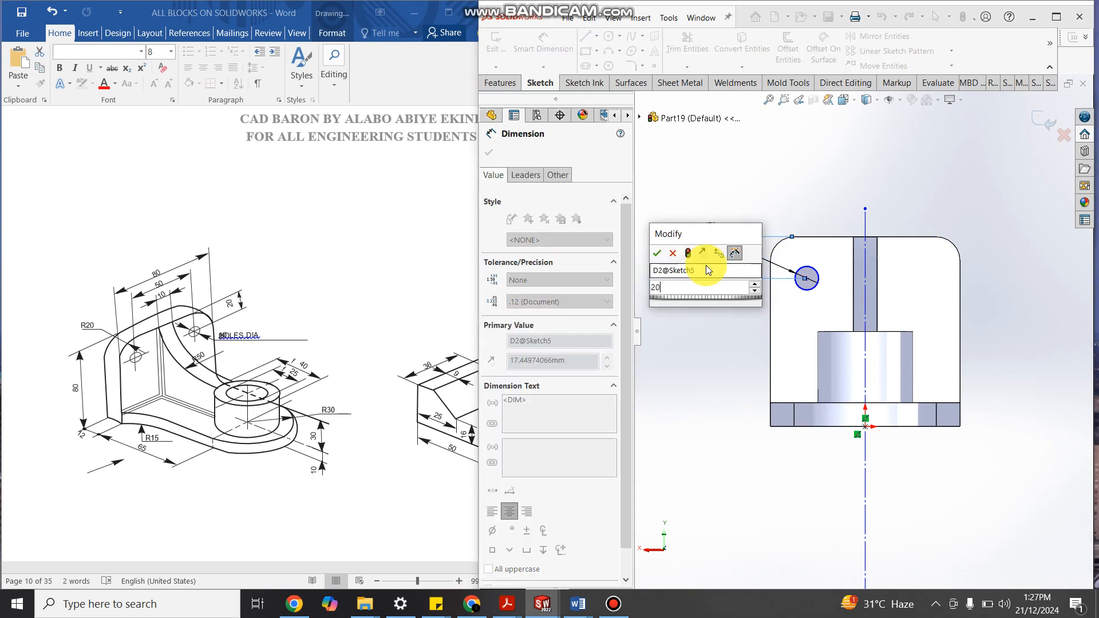
pyautogui.press('Return')
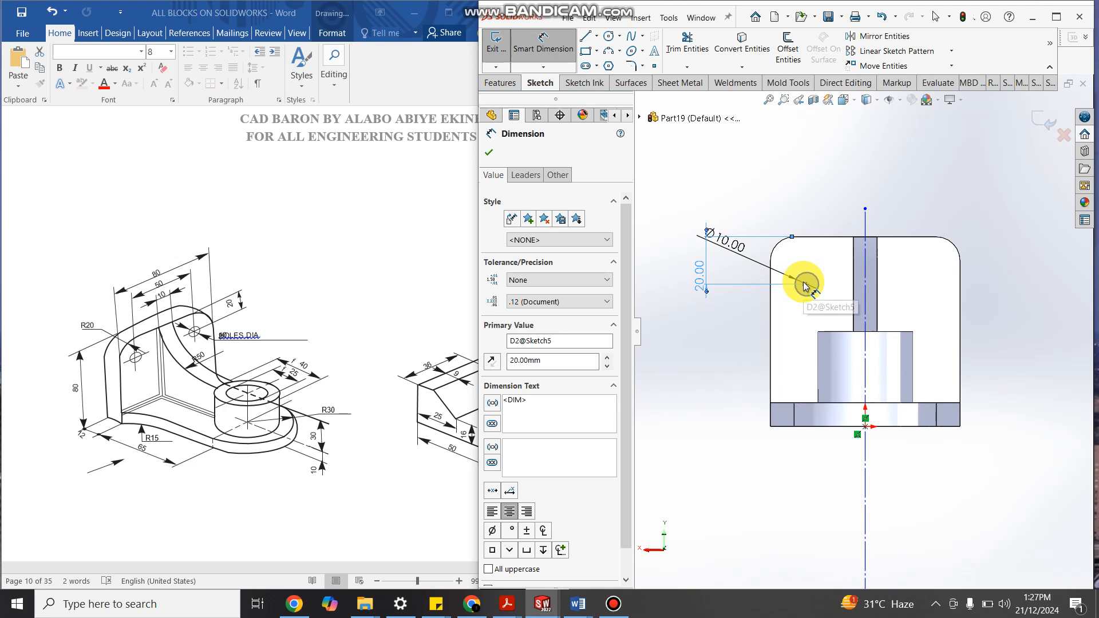
pyautogui.press('Escape')
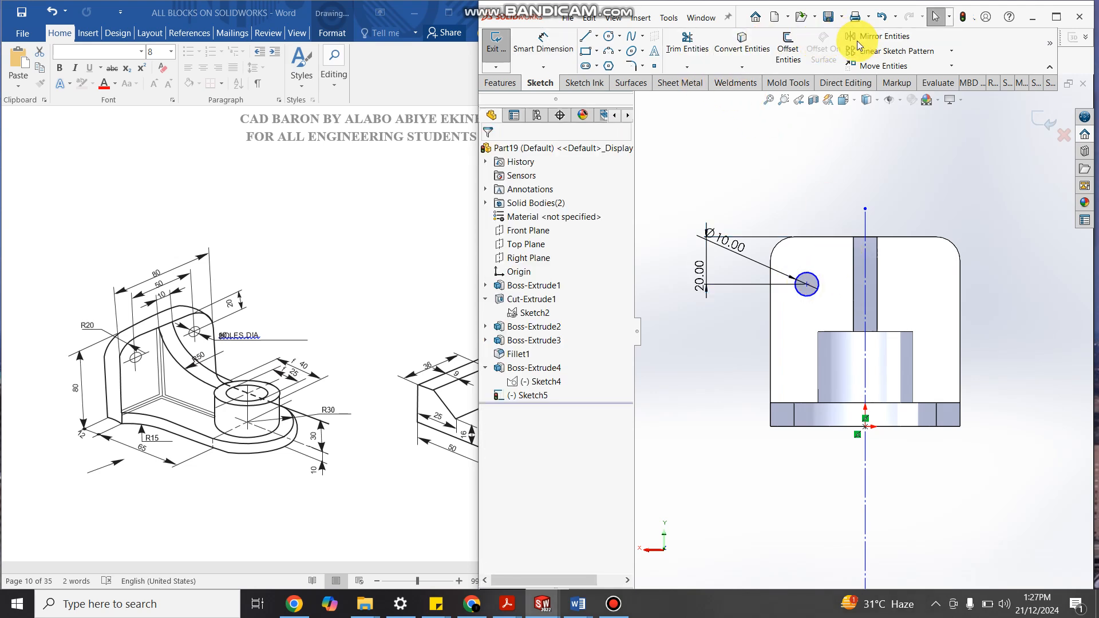
# Step: Mirror the 10 mm circle about the vertical construction line
pyautogui.click(867, 38)
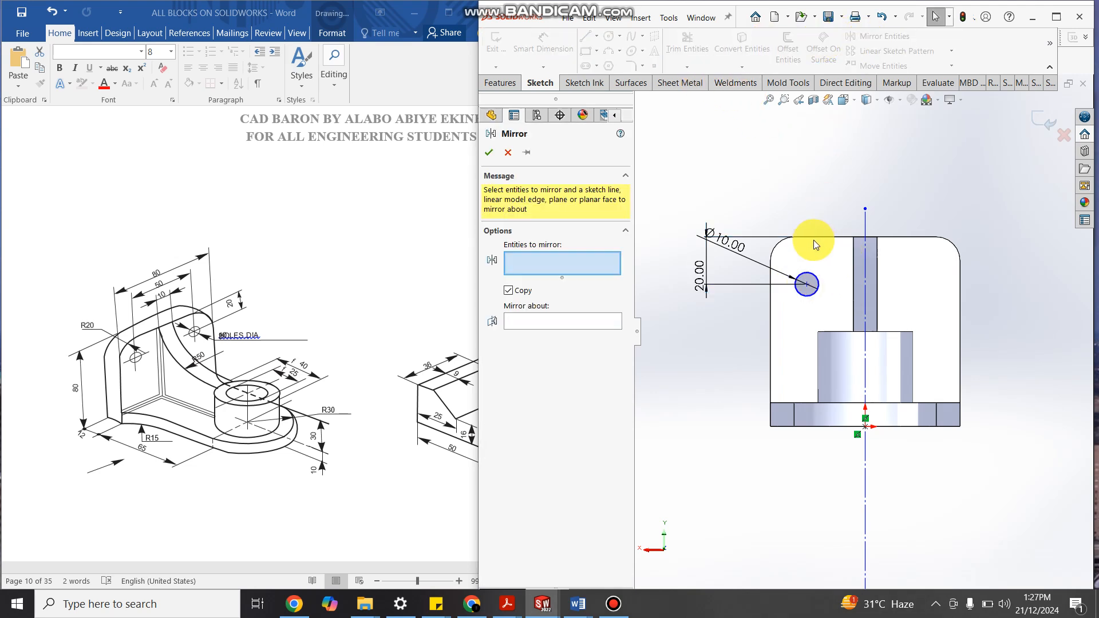
pyautogui.click(813, 273)
pyautogui.click(527, 321)
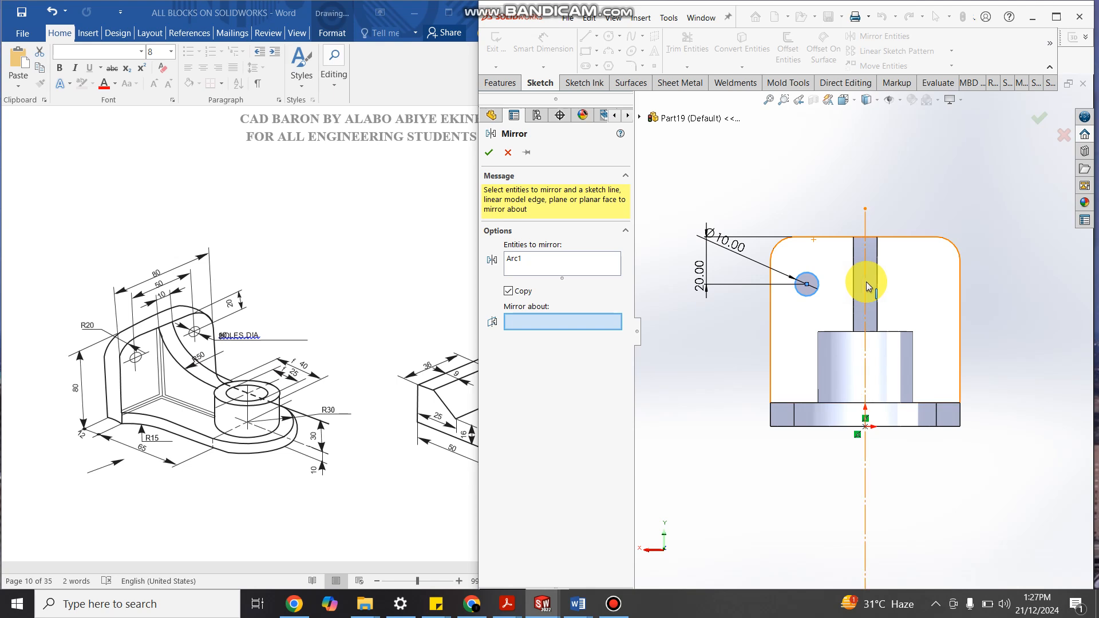
pyautogui.click(865, 282)
pyautogui.click(494, 152)
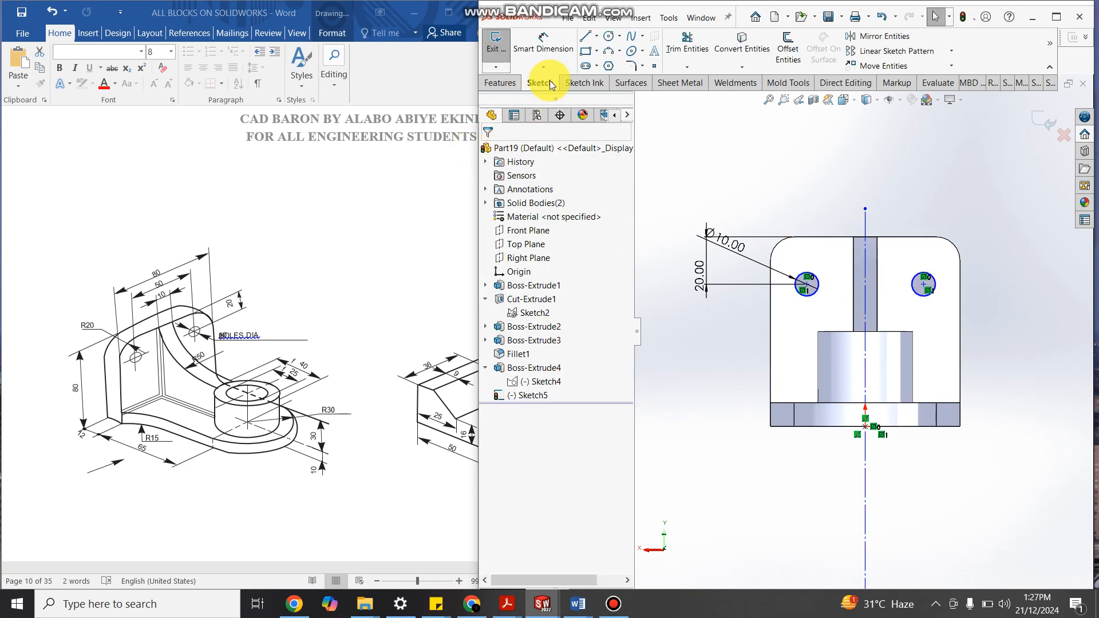
# Step: Dimension the horizontal distance between the two circle centres as 50 mm
pyautogui.click(923, 283)
pyautogui.click(808, 283)
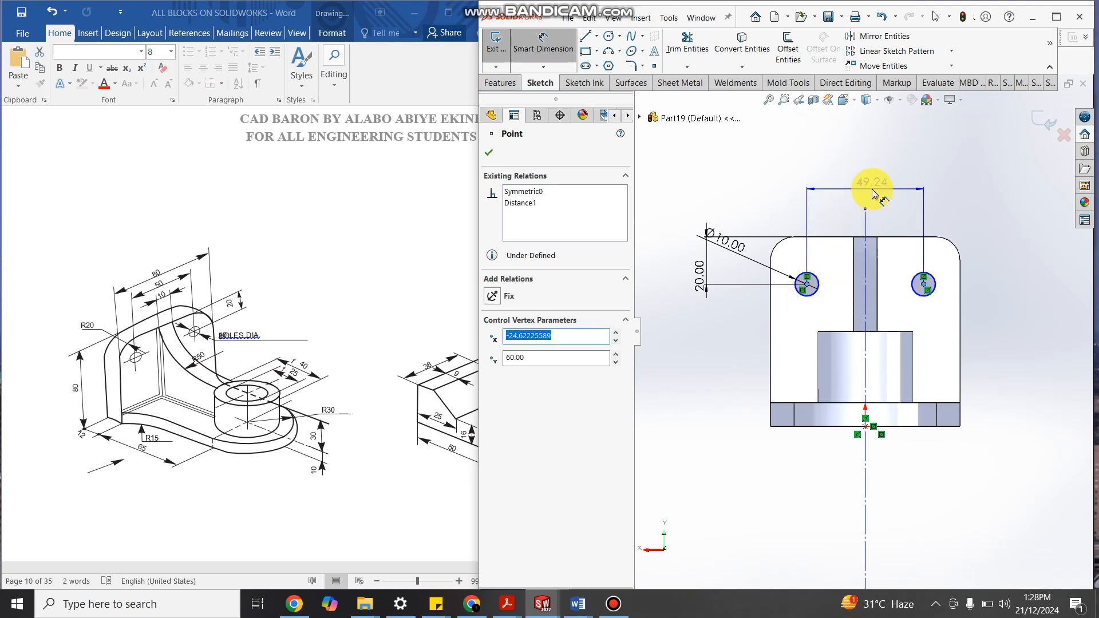
pyautogui.click(873, 194)
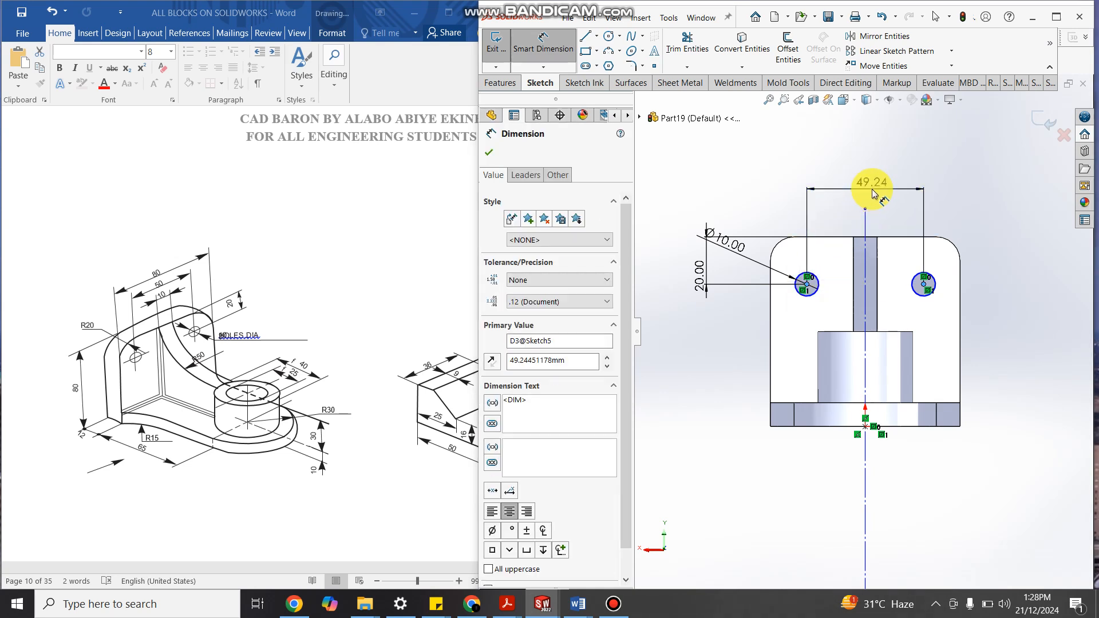
pyautogui.write('50')
pyautogui.press('Return')
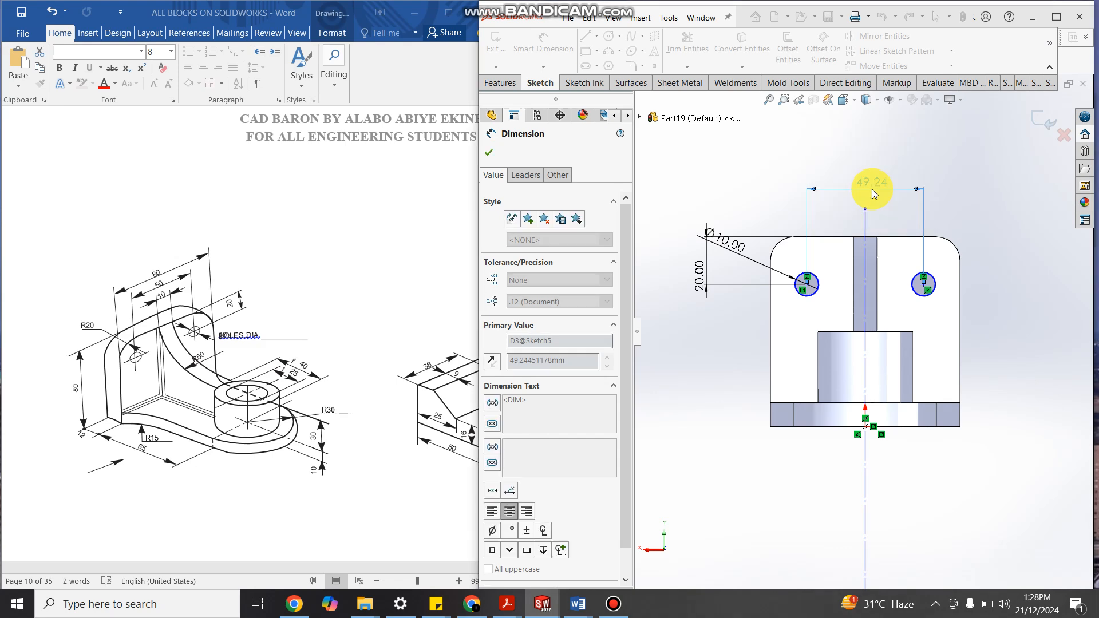
# Step: Cut the two 10 mm circles through the upright plate with an Extruded Cut set to Through All
pyautogui.click(491, 115)
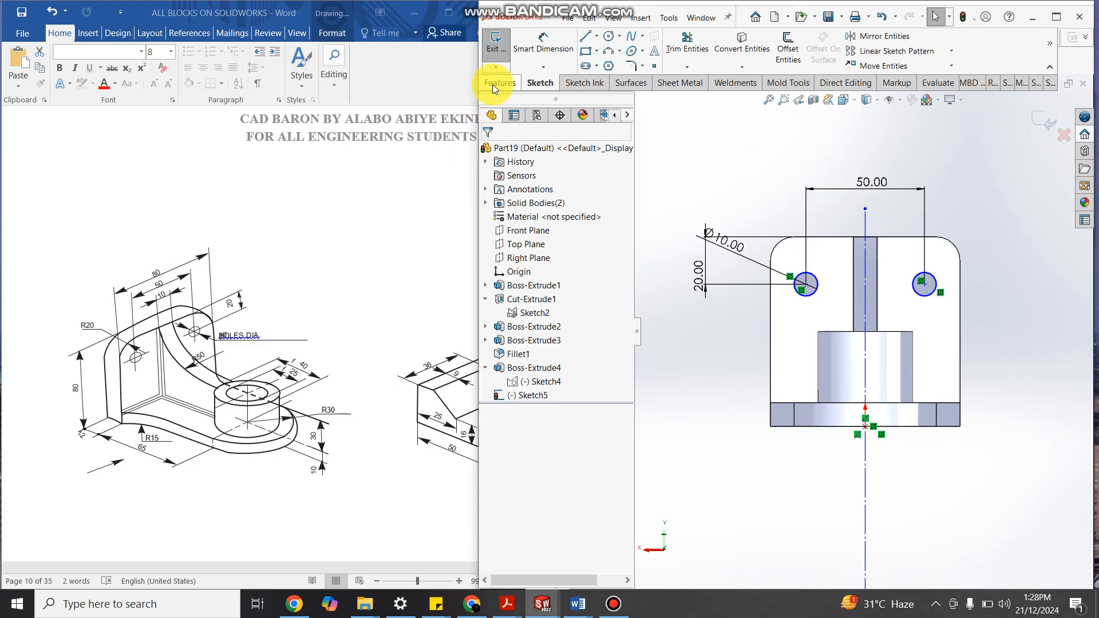
pyautogui.click(496, 41)
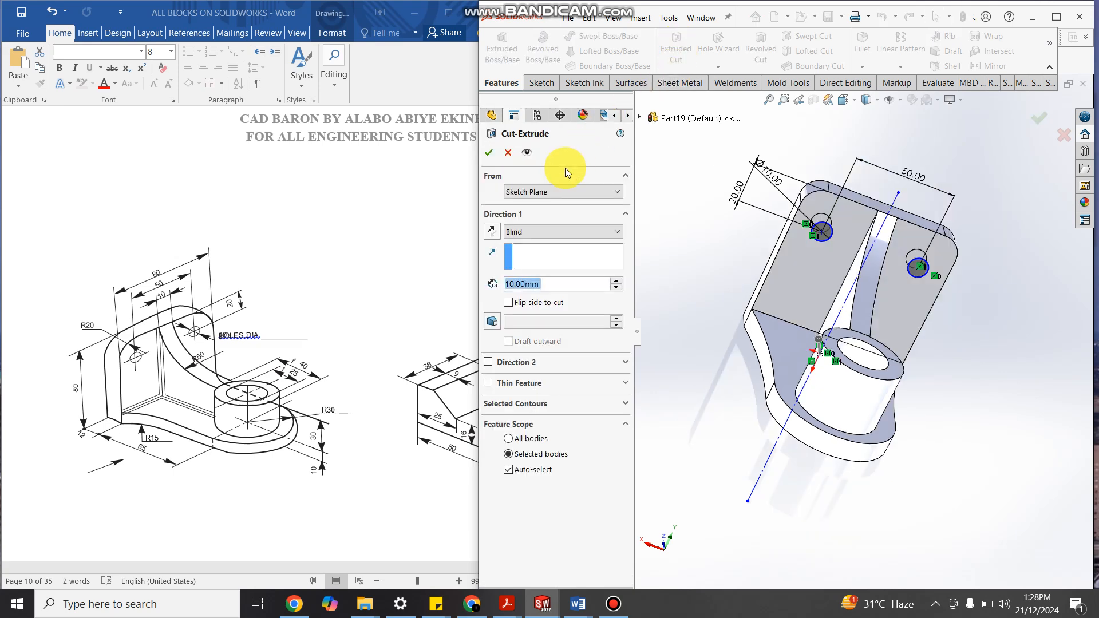
pyautogui.click(521, 233)
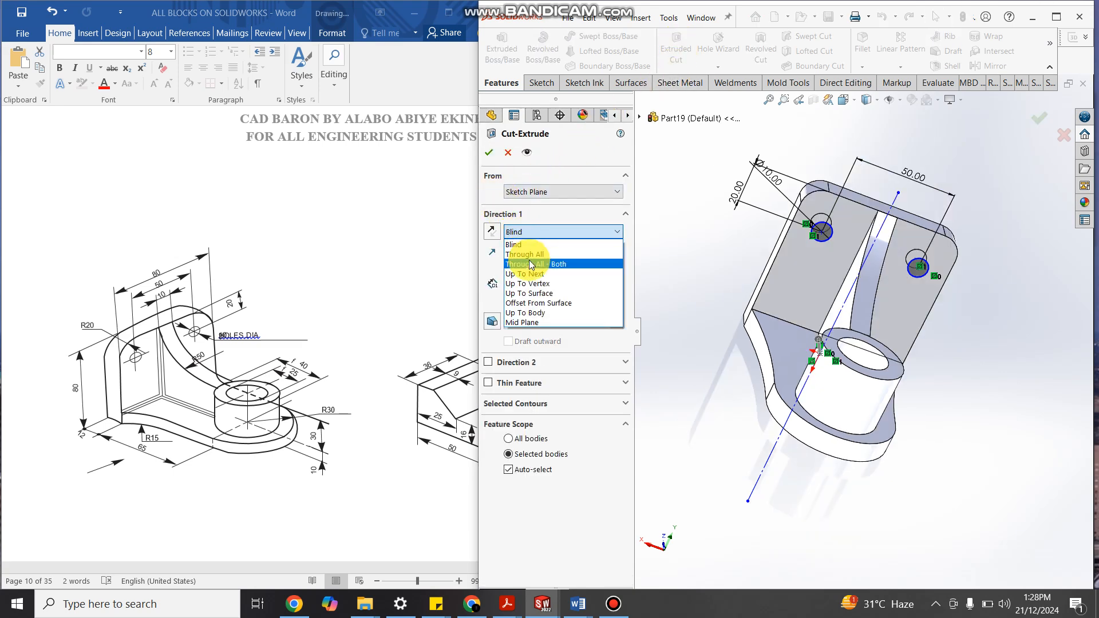
pyautogui.click(537, 255)
pyautogui.click(489, 152)
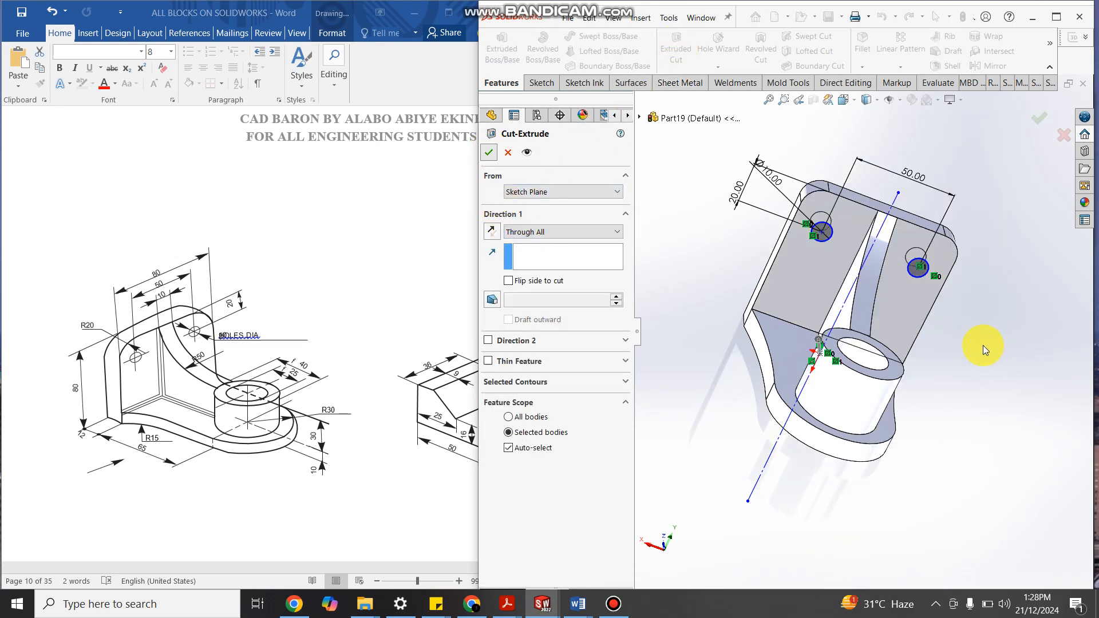
pyautogui.moveTo(931, 324); pyautogui.dragTo(1005, 305, button='middle')
pyautogui.click(1005, 301)
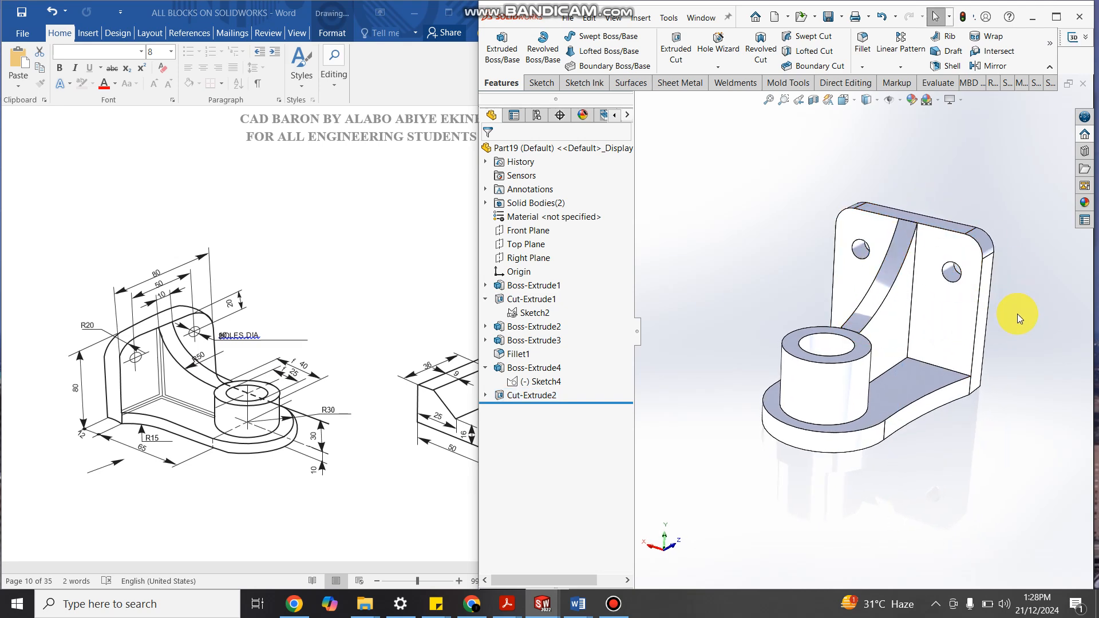
pyautogui.scroll(-2, 1018, 314)
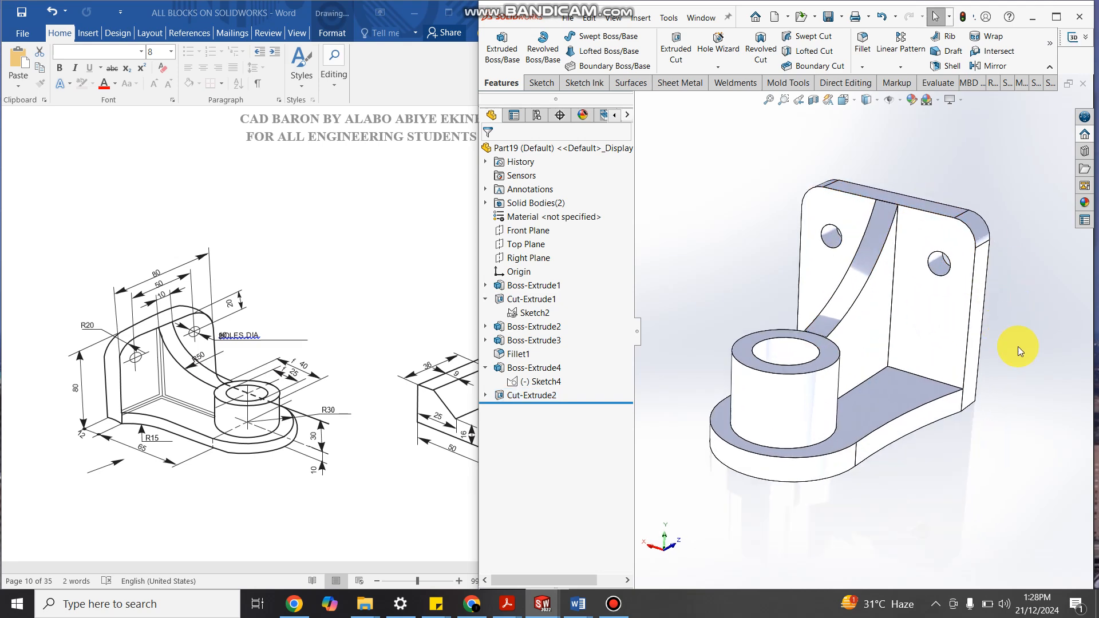
pyautogui.hotkey('ctrl', '7')
pyautogui.moveTo(1010, 329); pyautogui.dragTo(907, 381, button='middle')
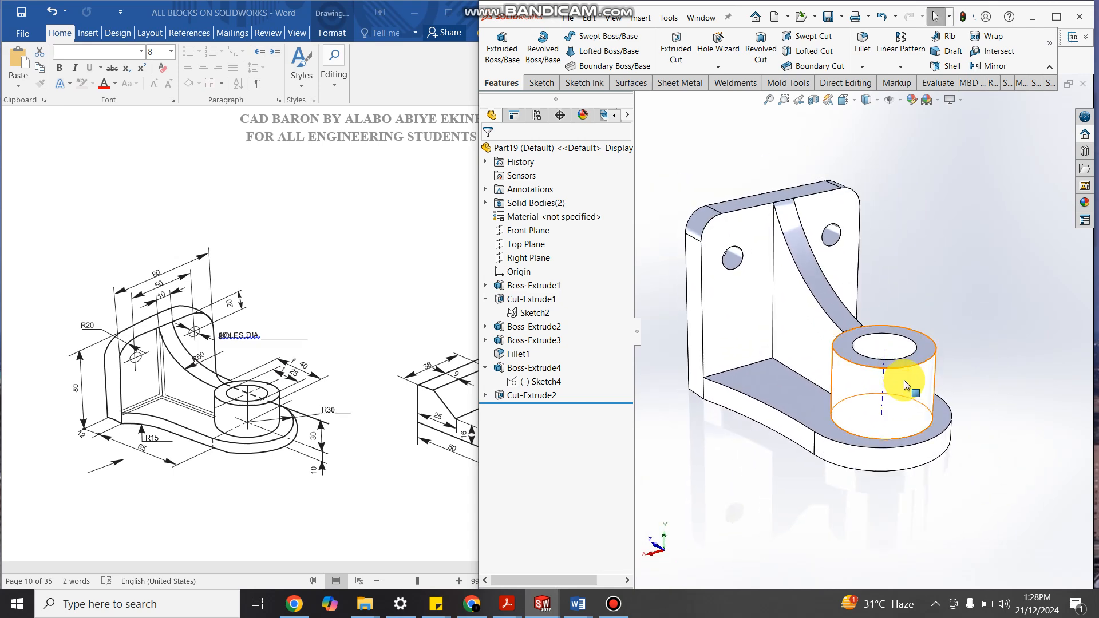